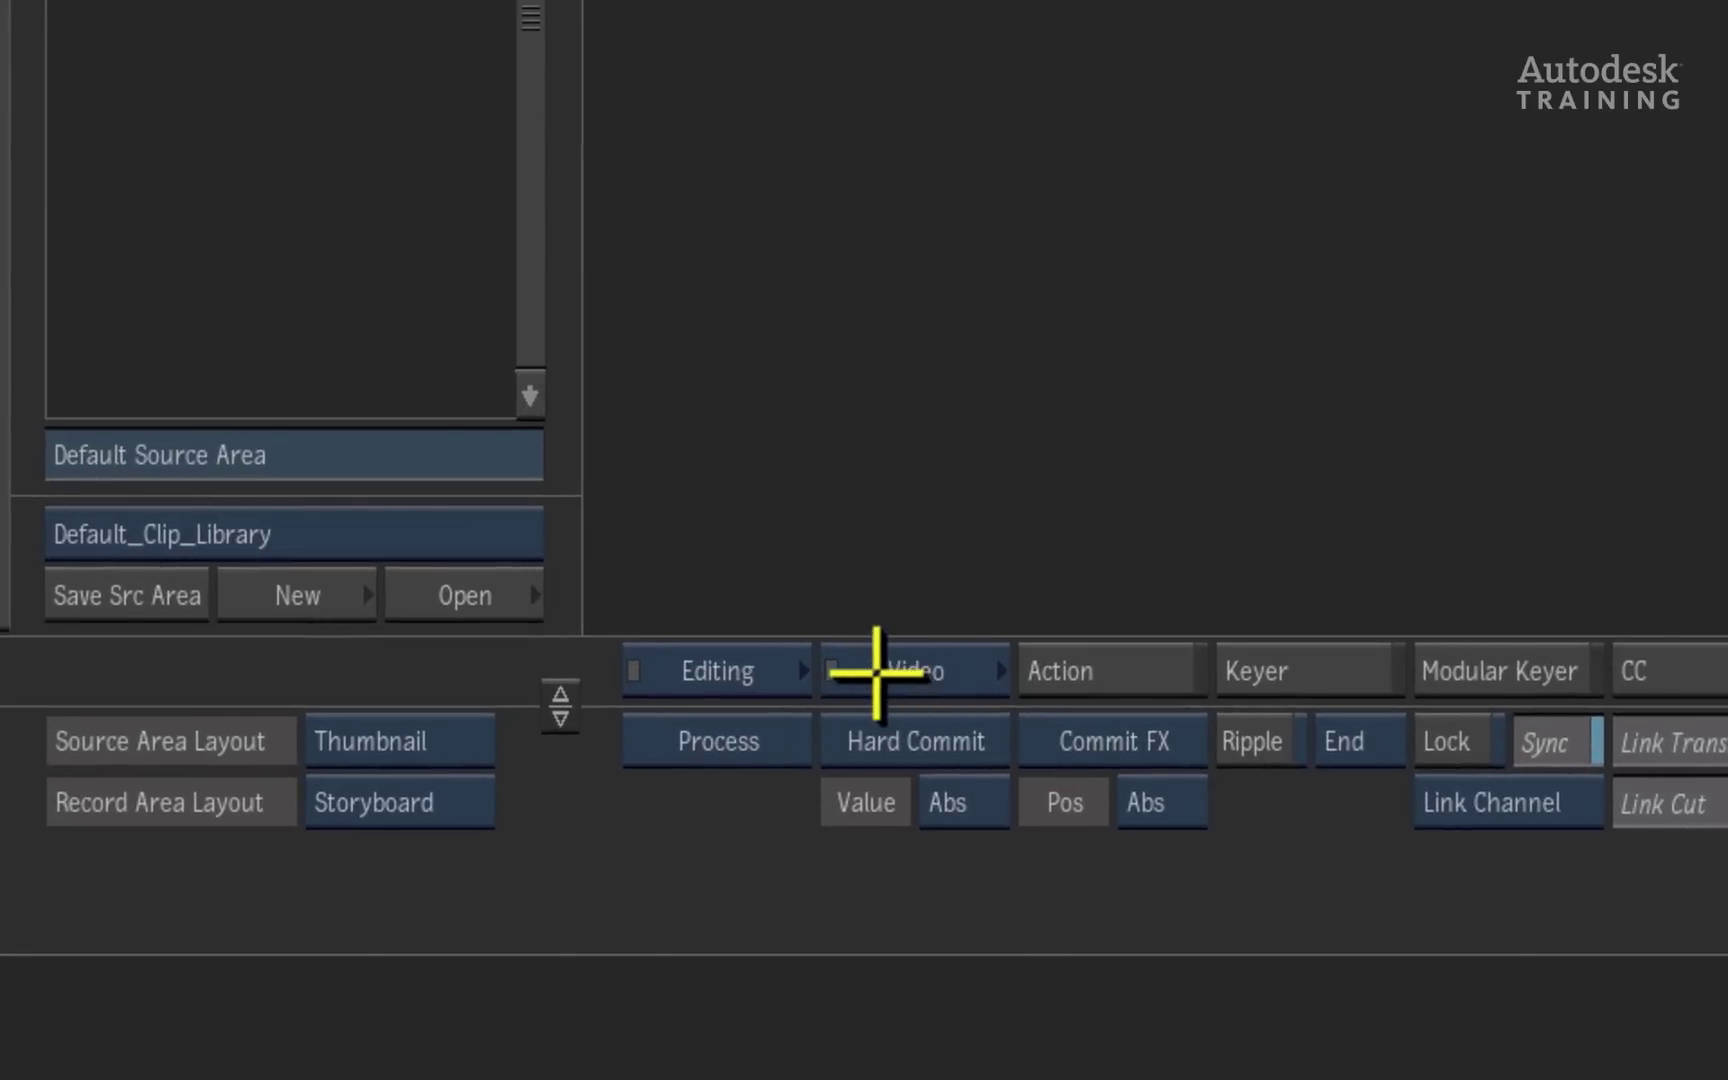
Step: Generate a one-frame vertical two-pot black-to-white GRADIENT clip and drop it on the desktop
click(877, 674)
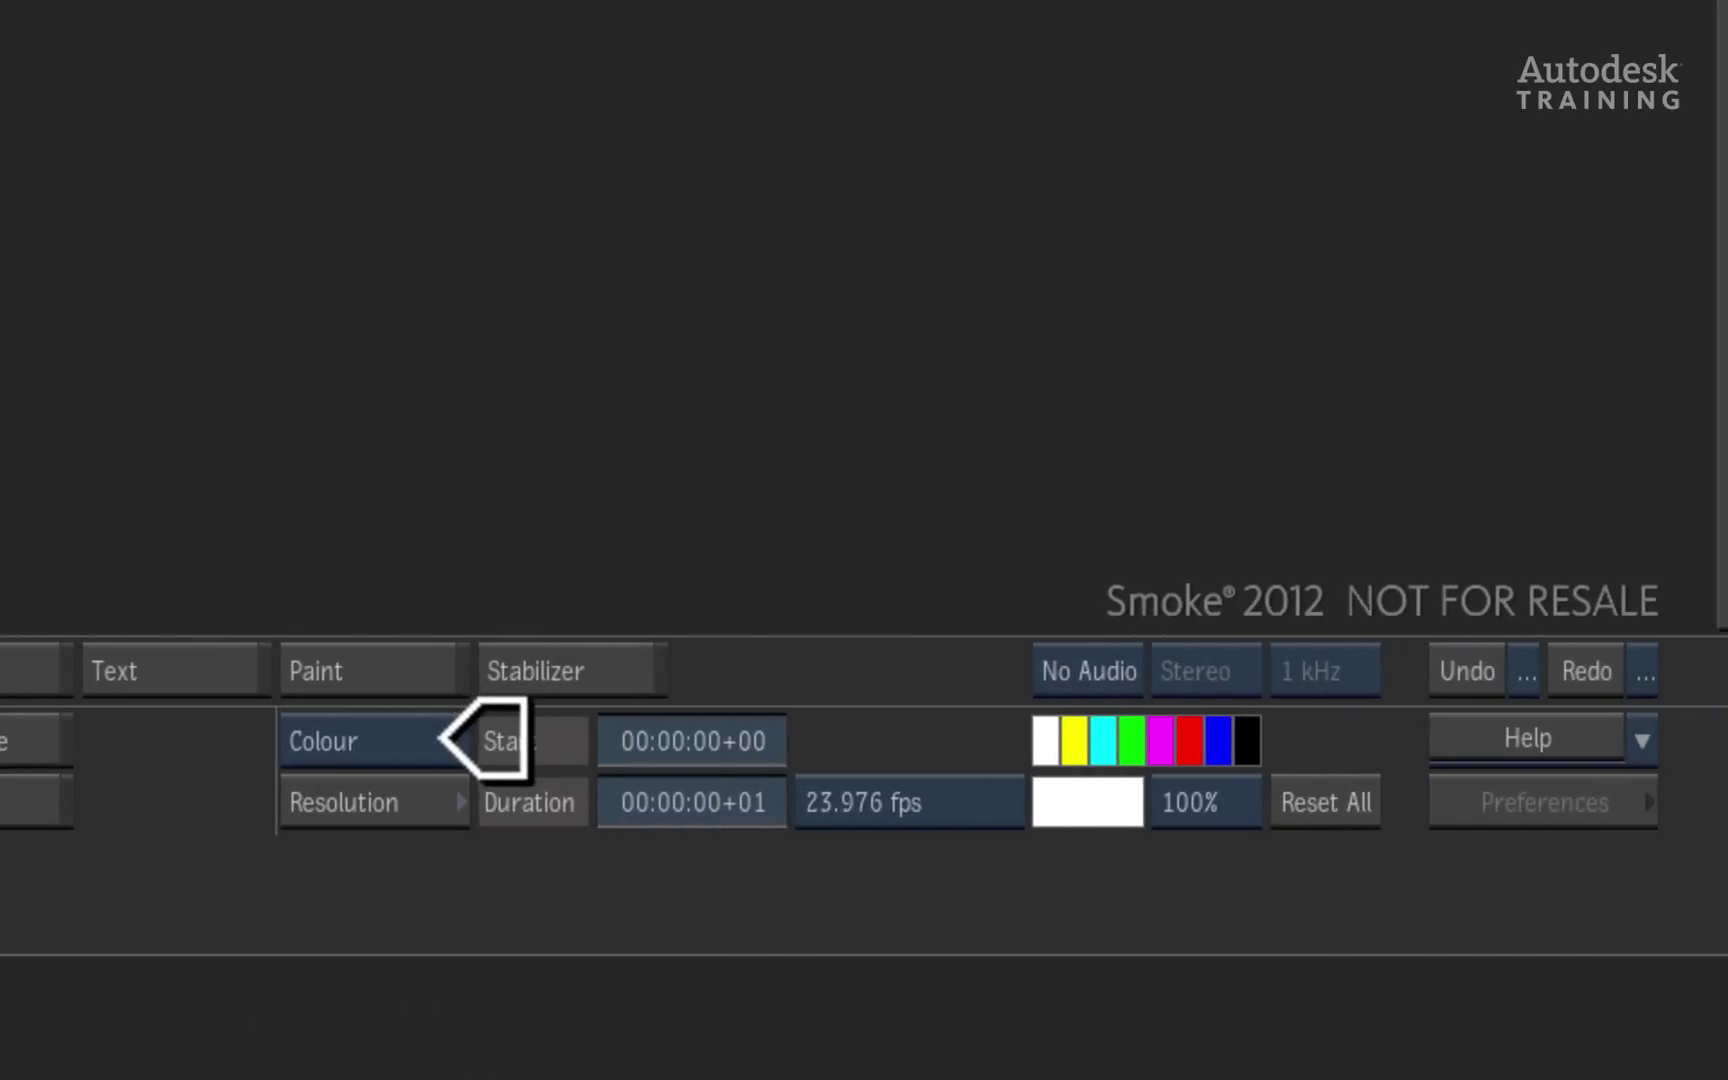
click(432, 740)
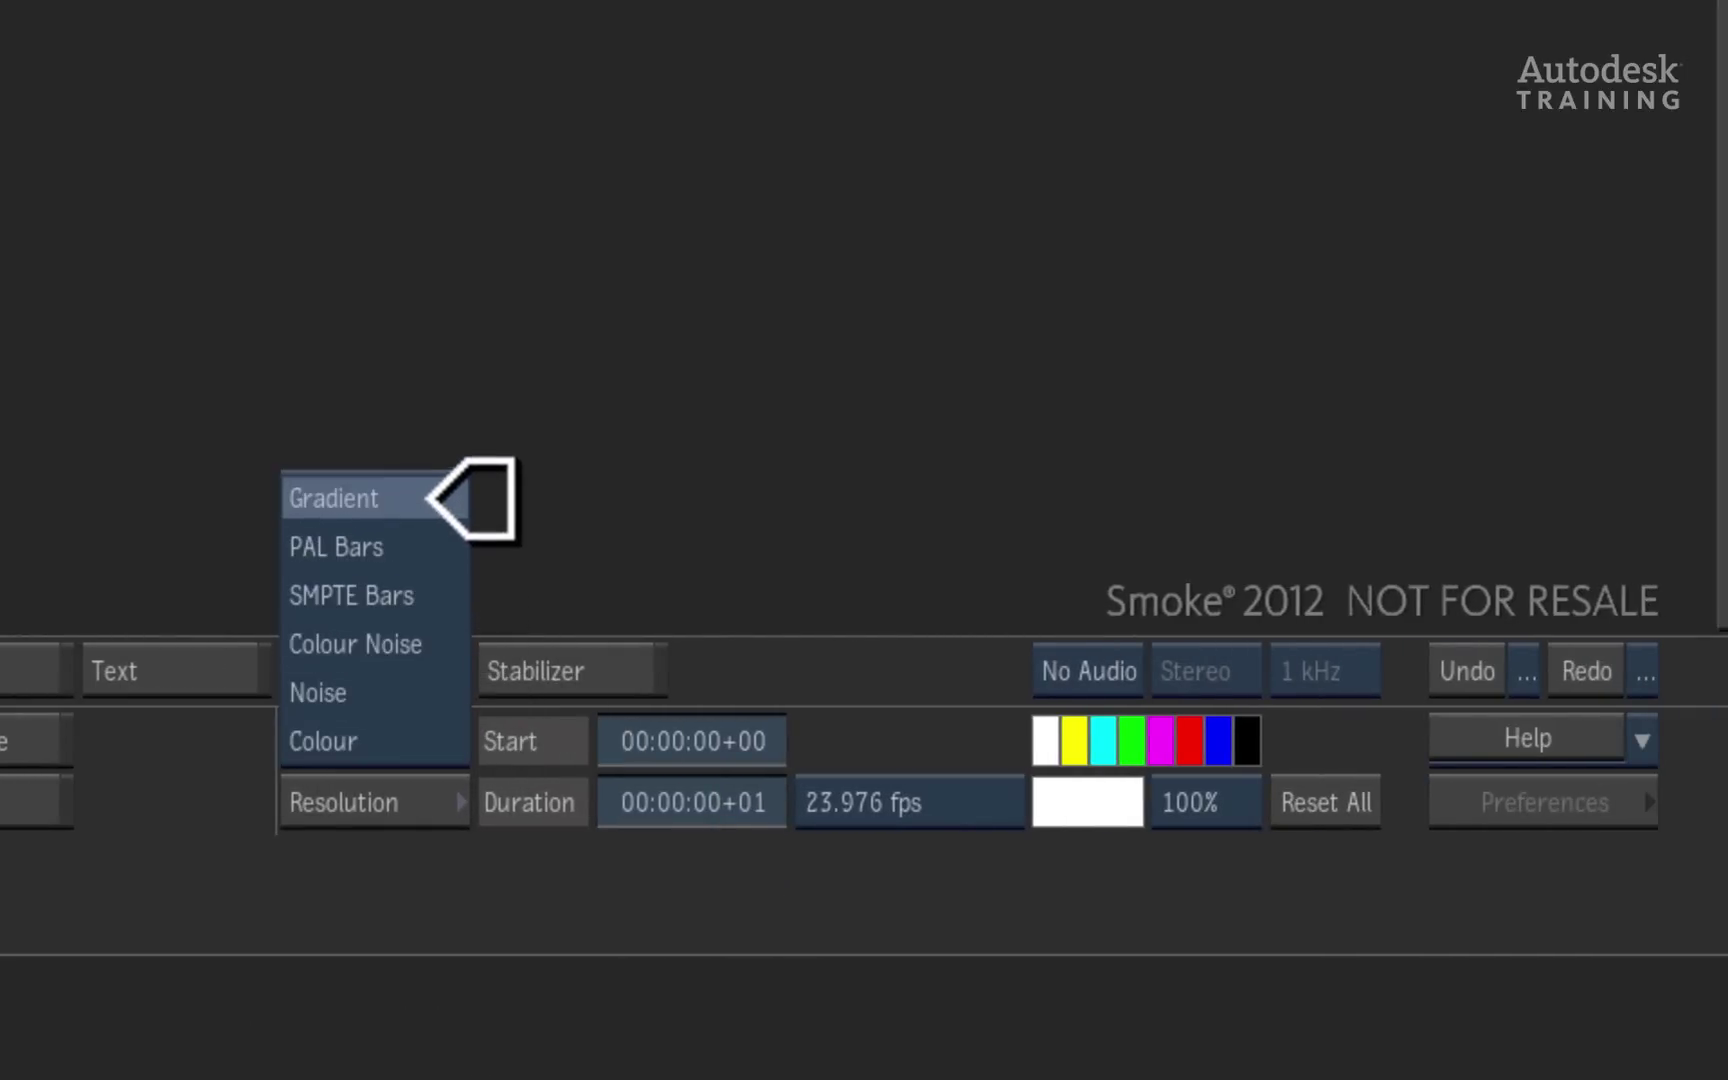
click(430, 498)
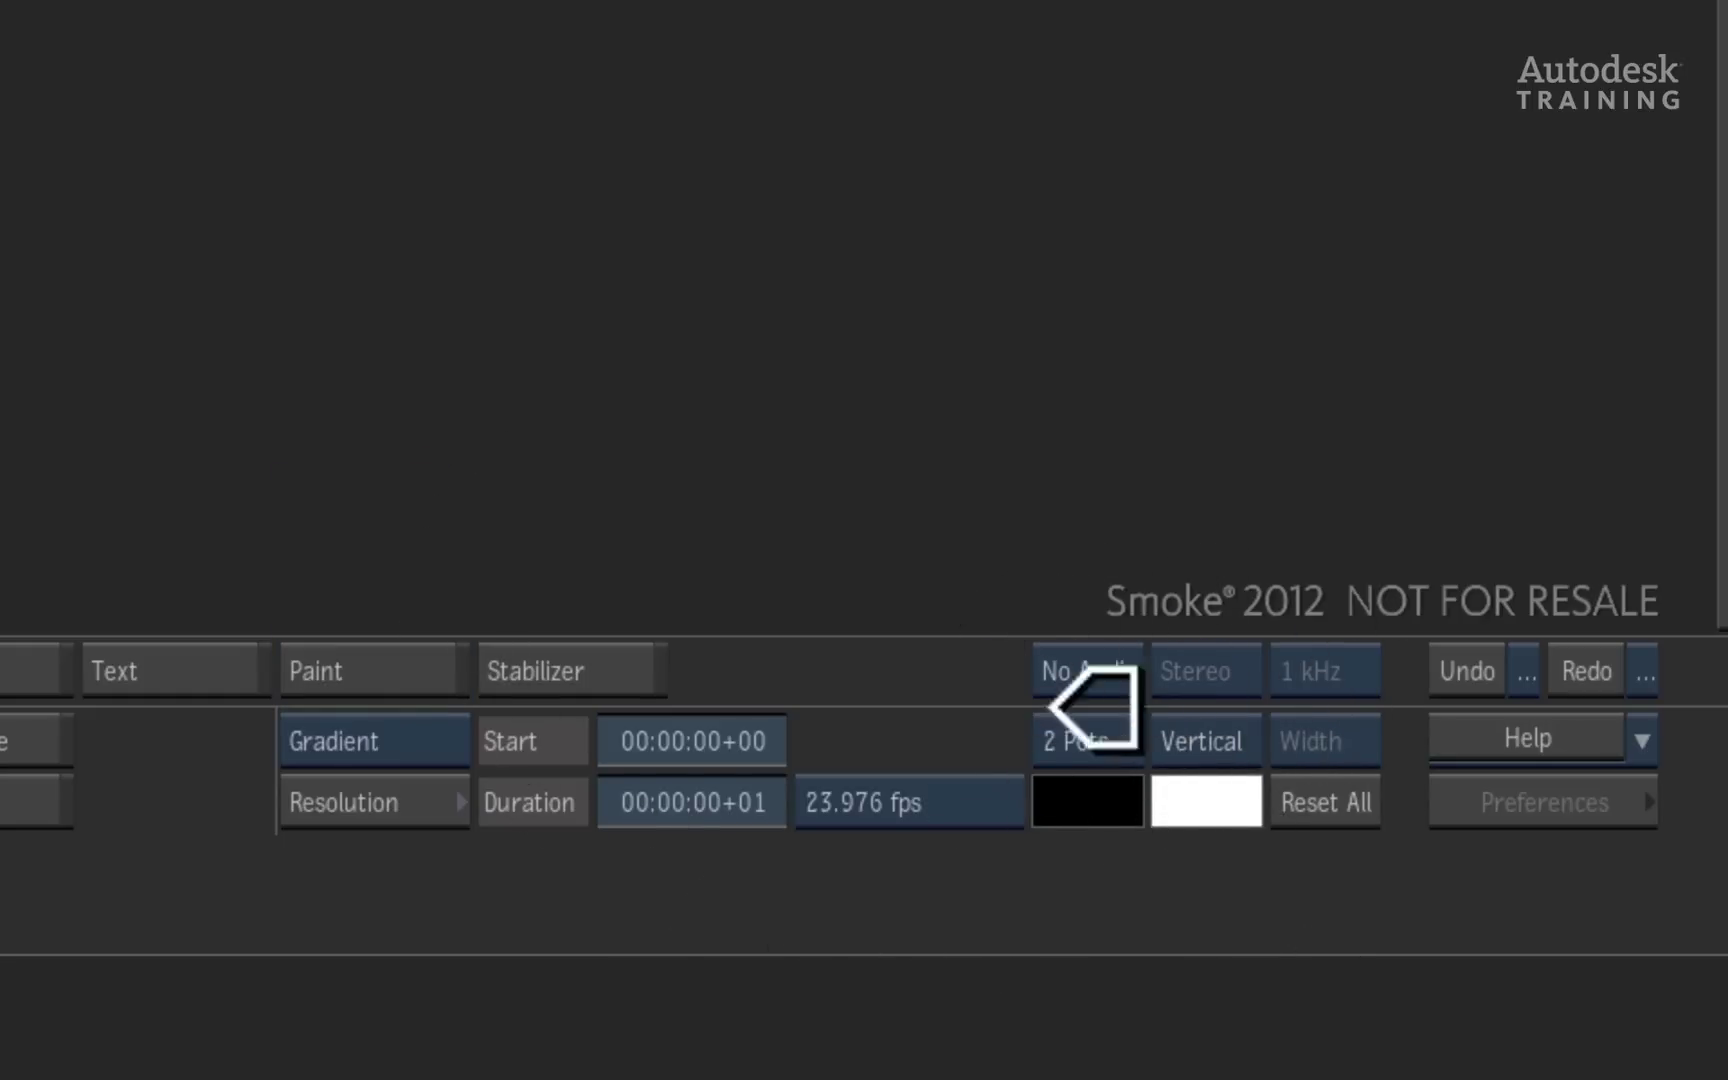
click(1229, 740)
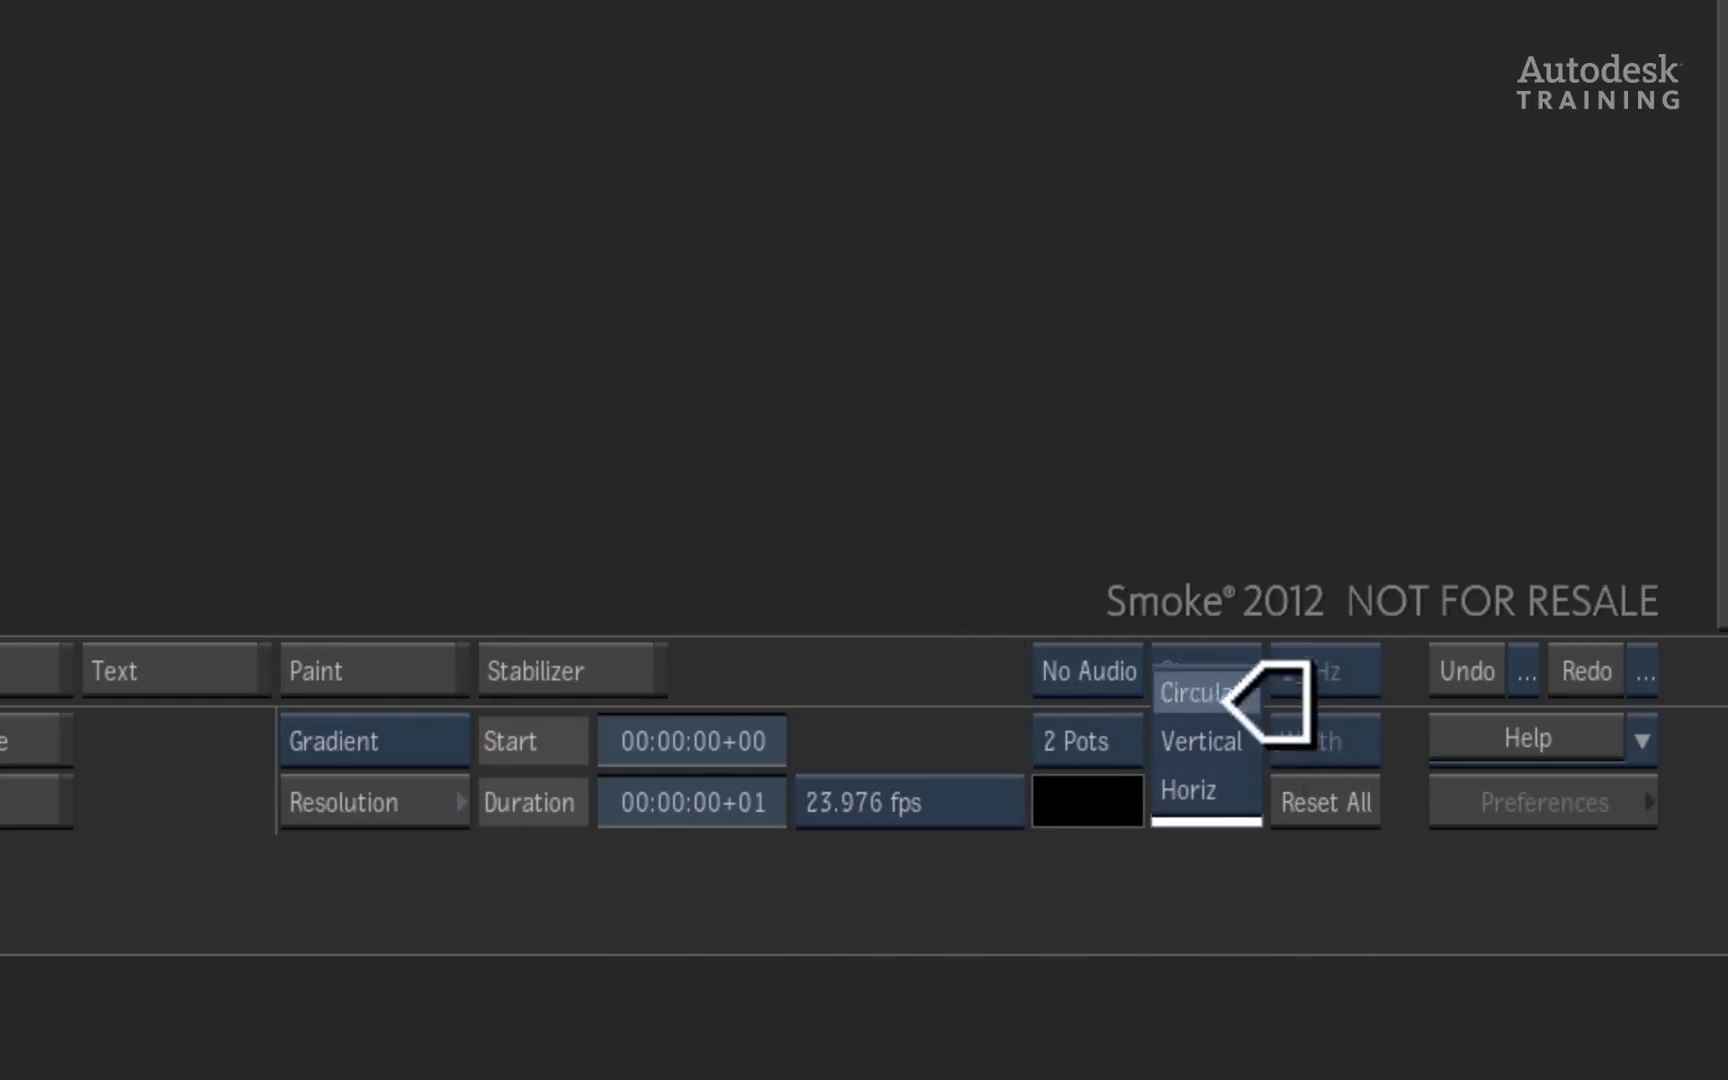
click(1232, 742)
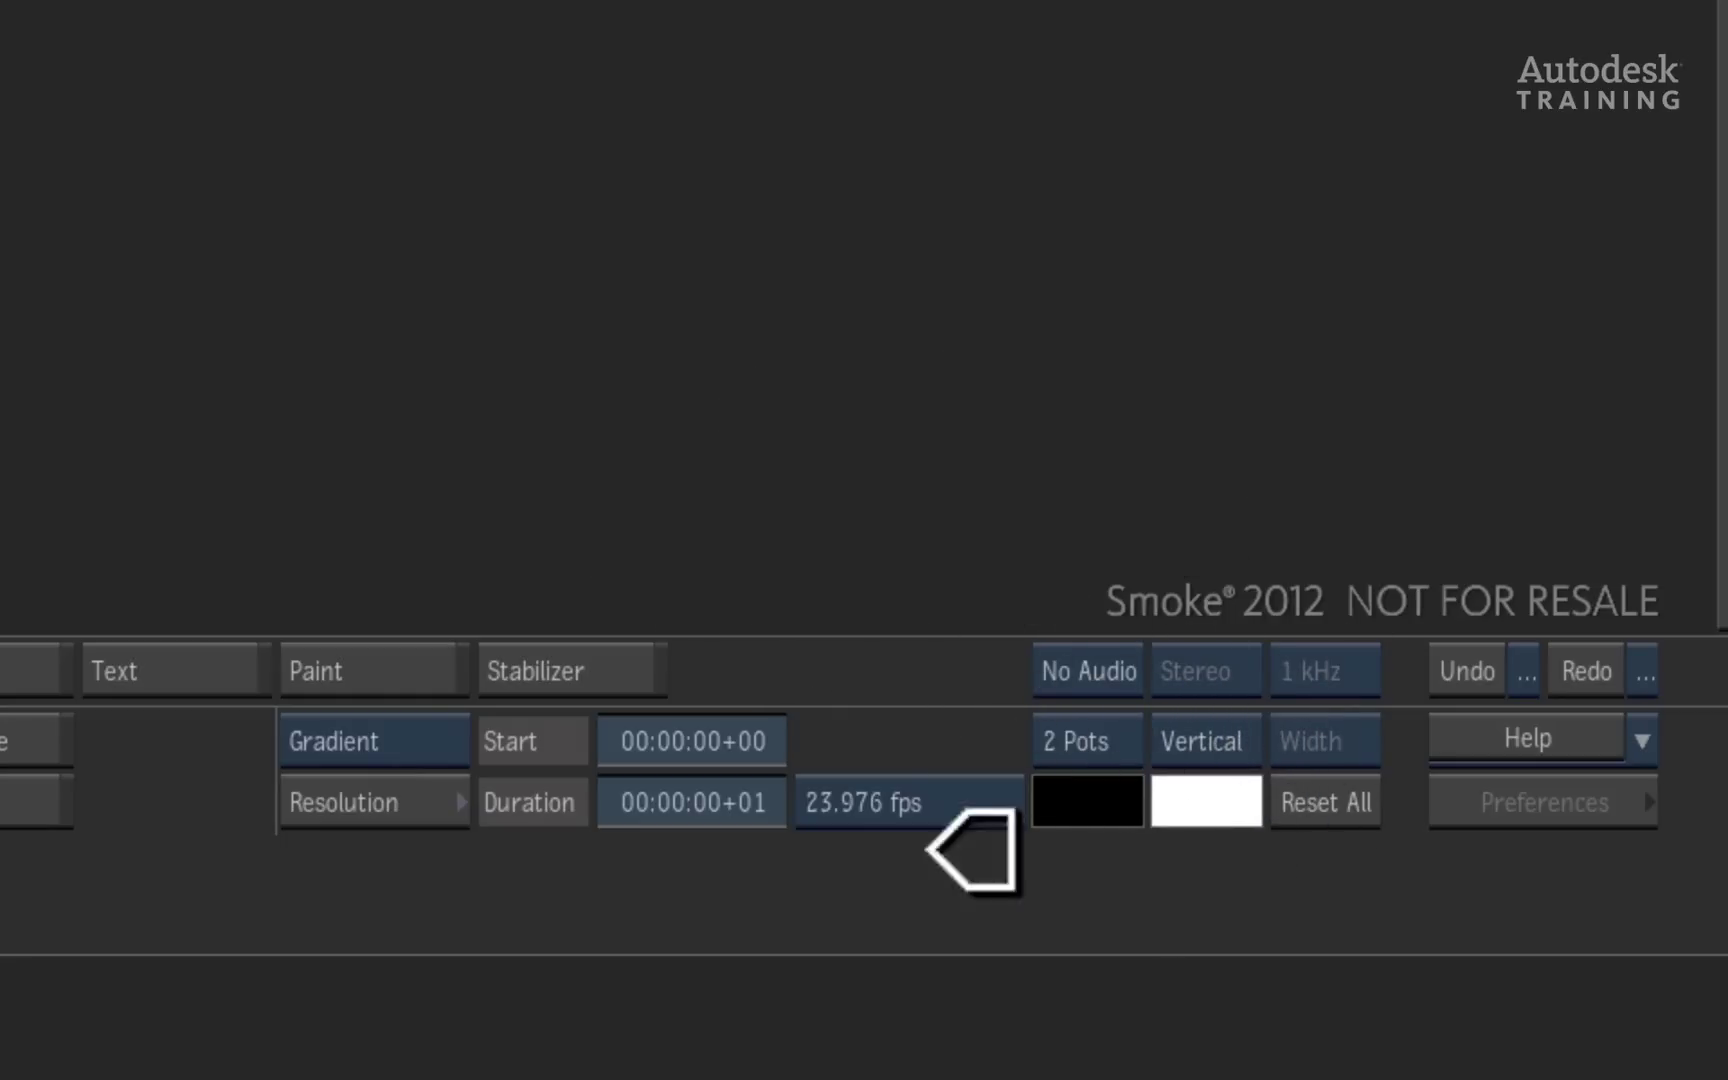
click(453, 384)
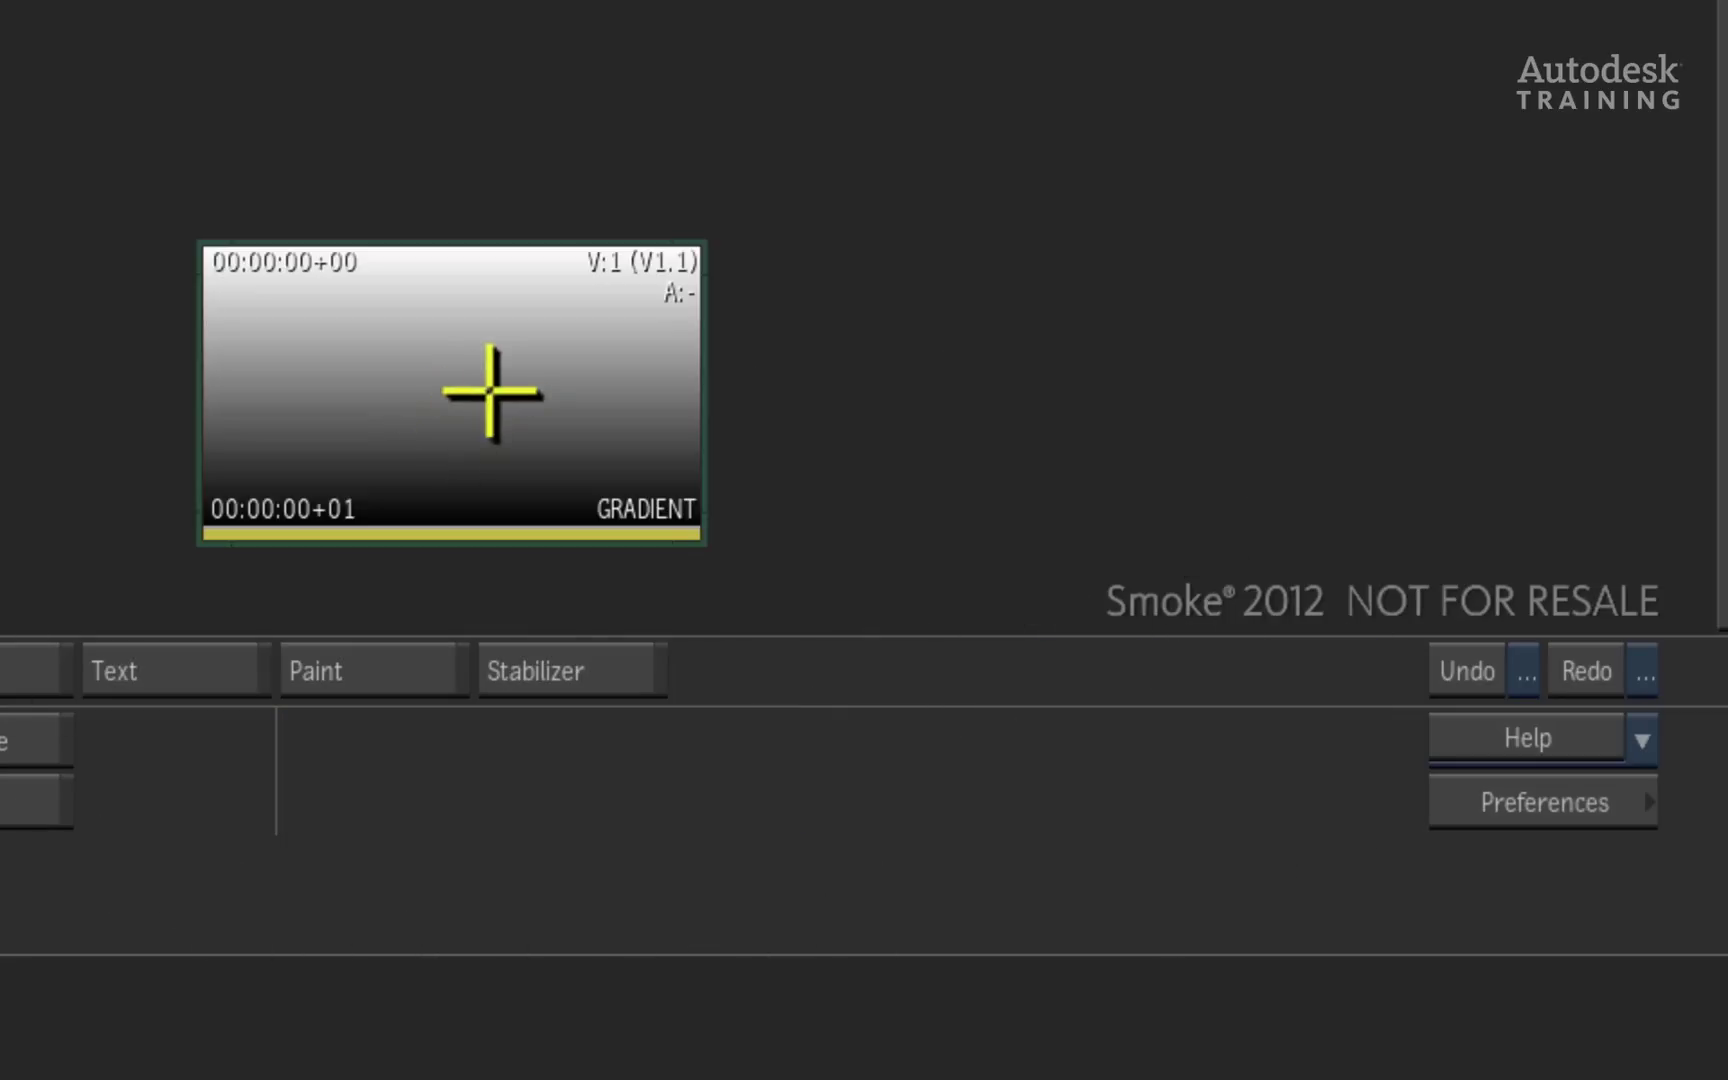
click(473, 465)
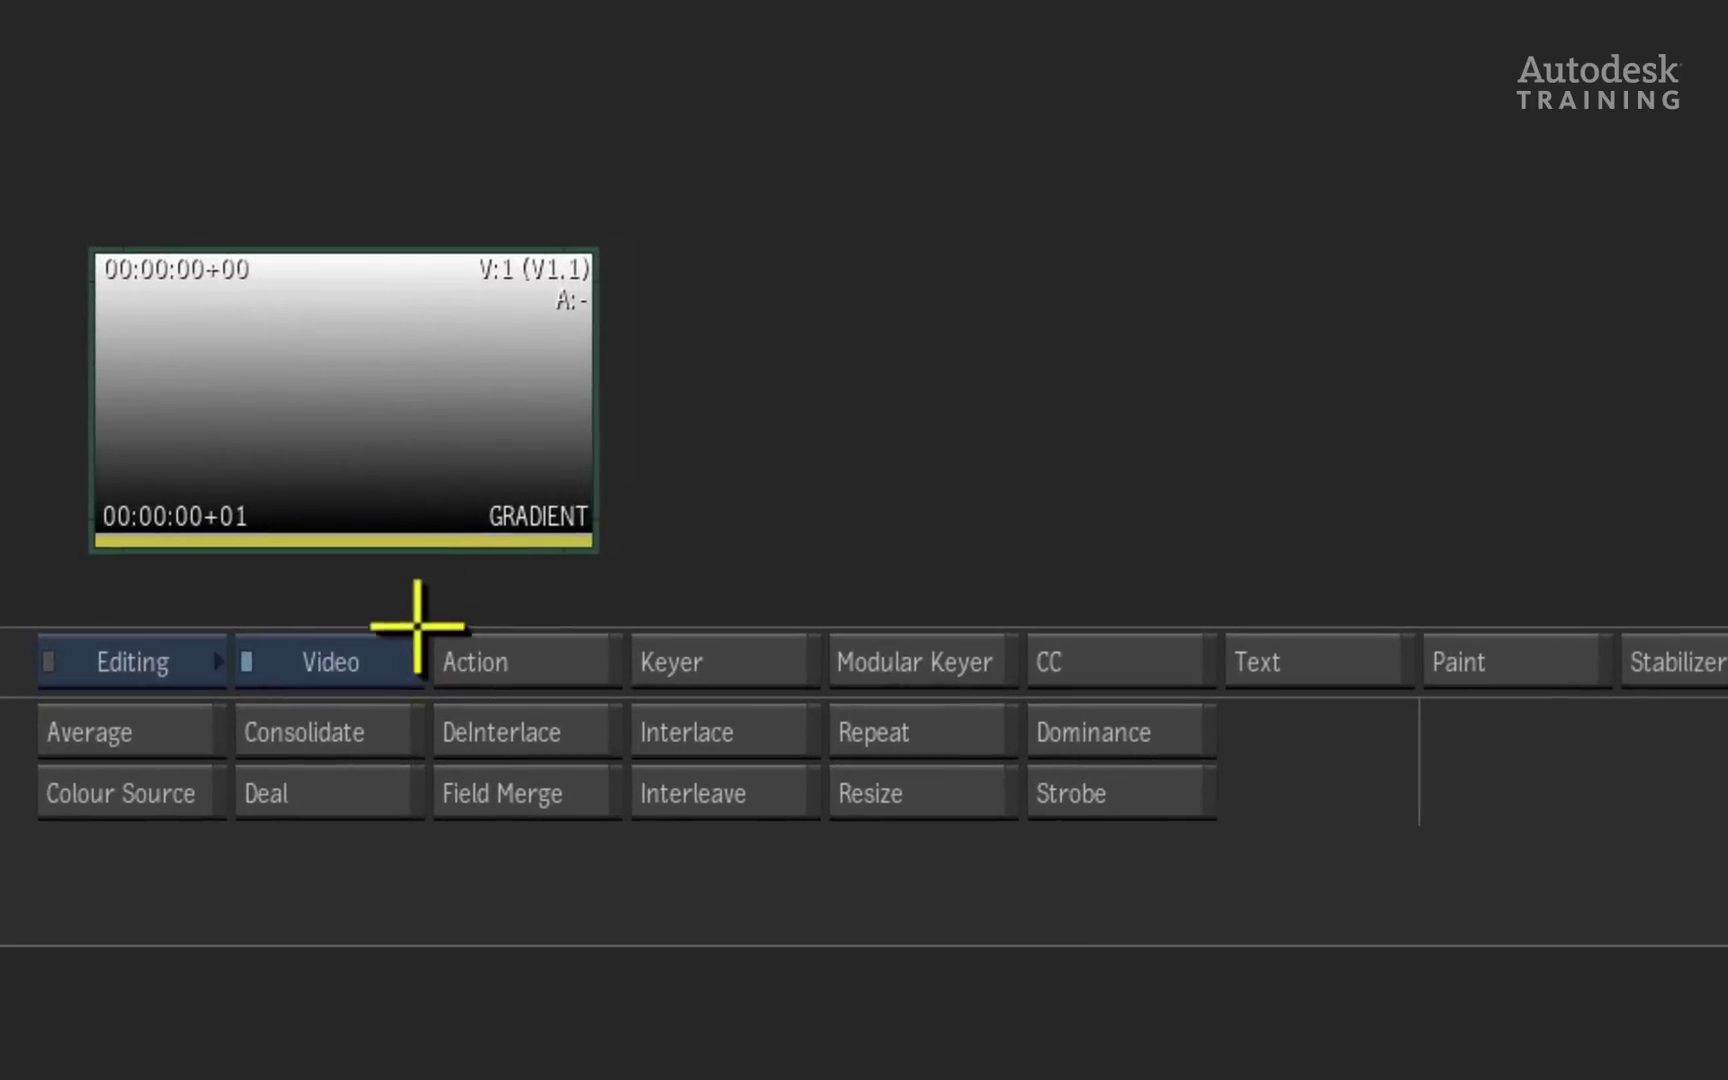
Step: Choose the Flame FX Gradient effect with its Front/Matte input set to None
click(346, 659)
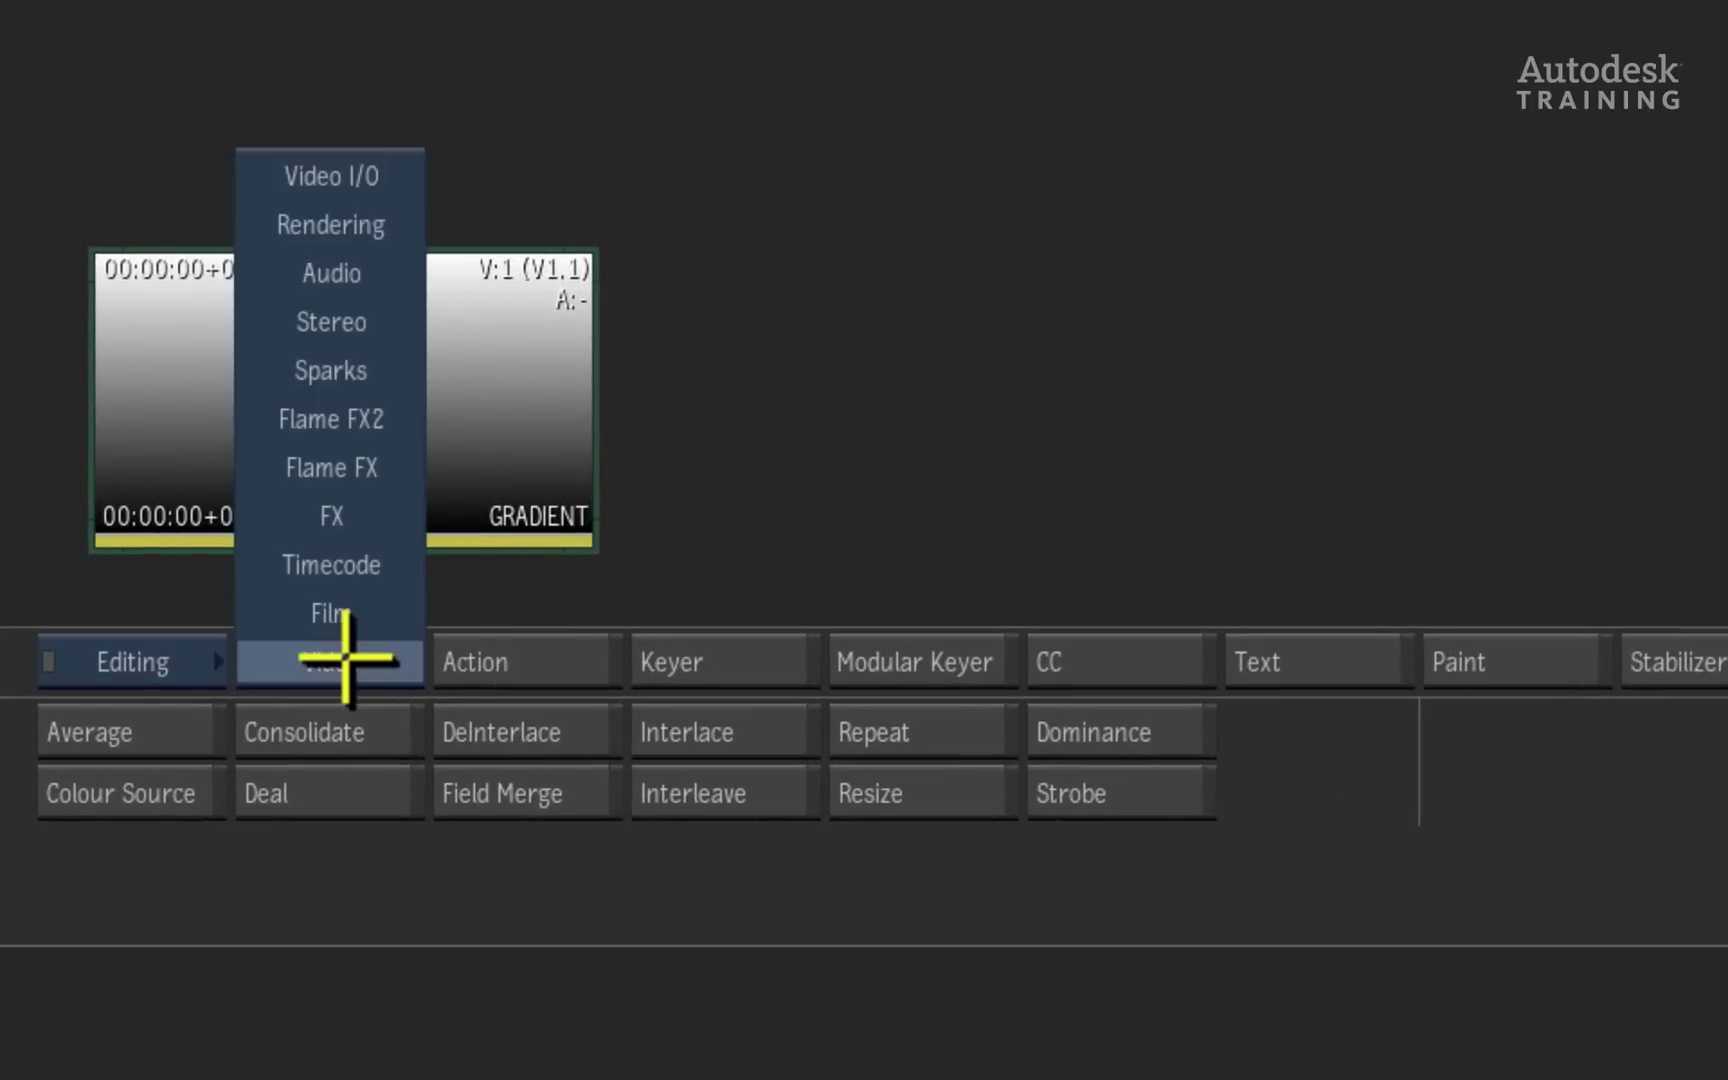
click(364, 462)
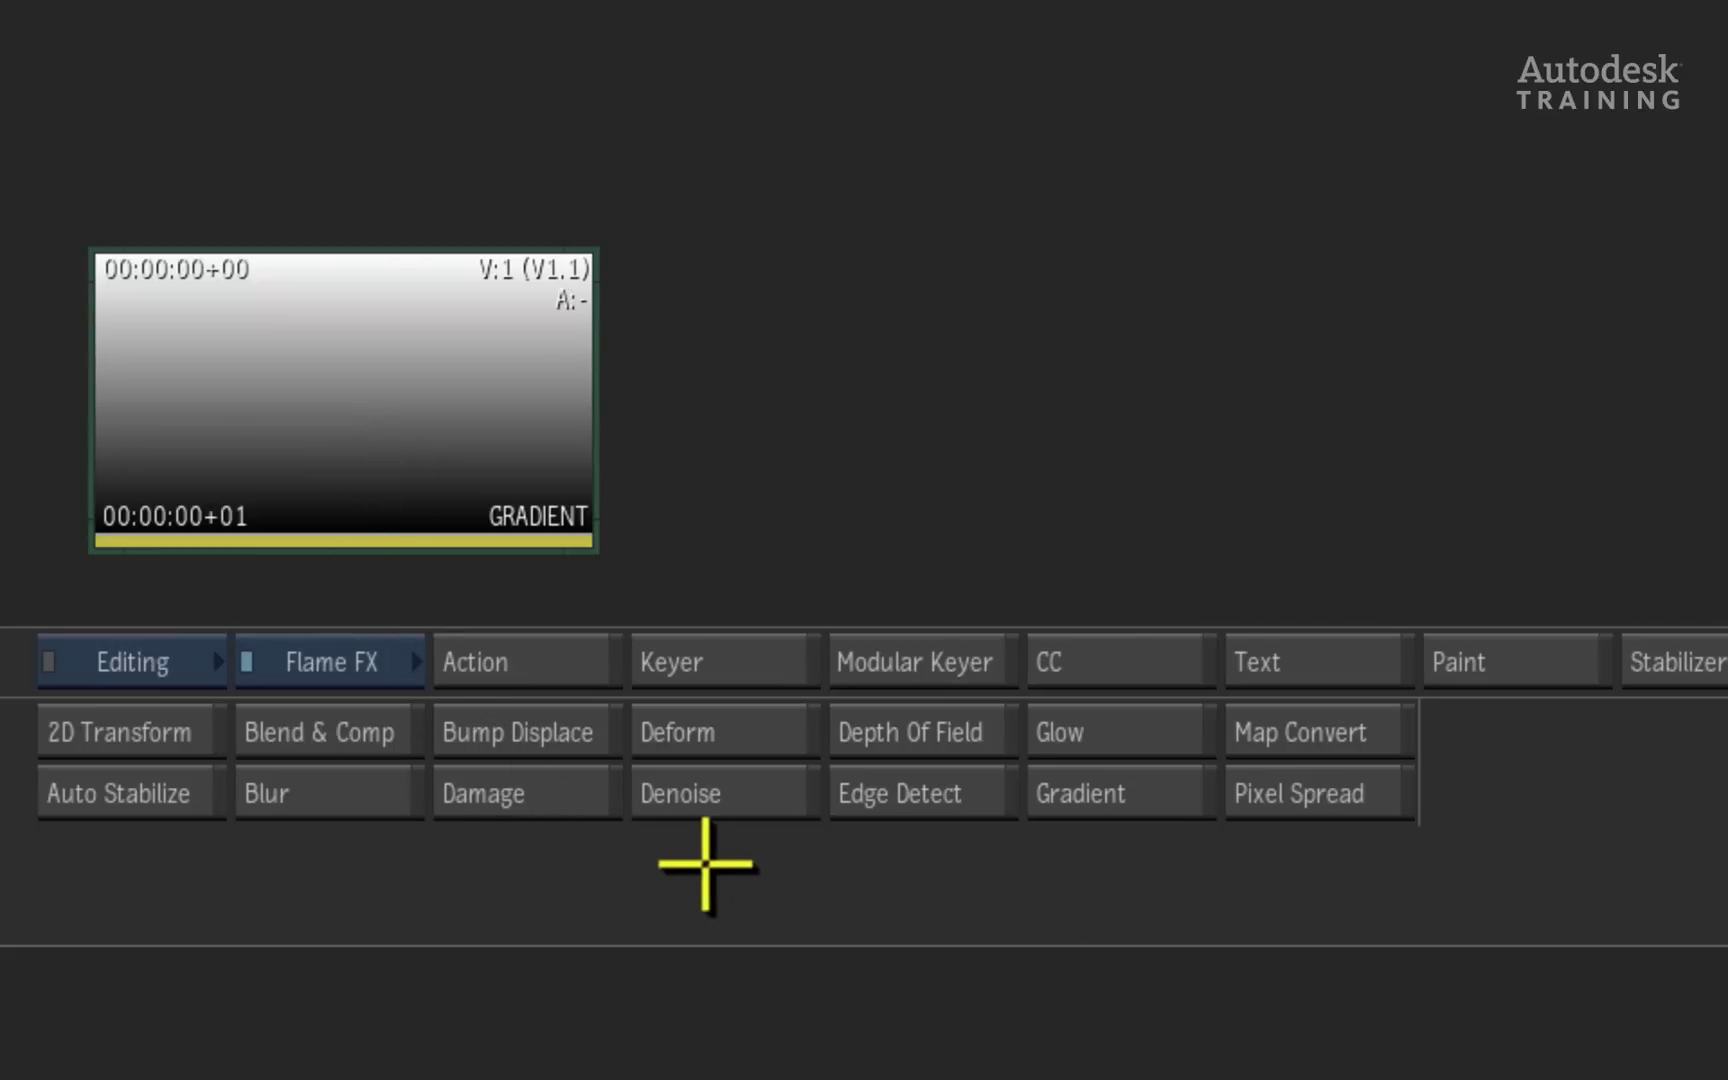
click(1169, 802)
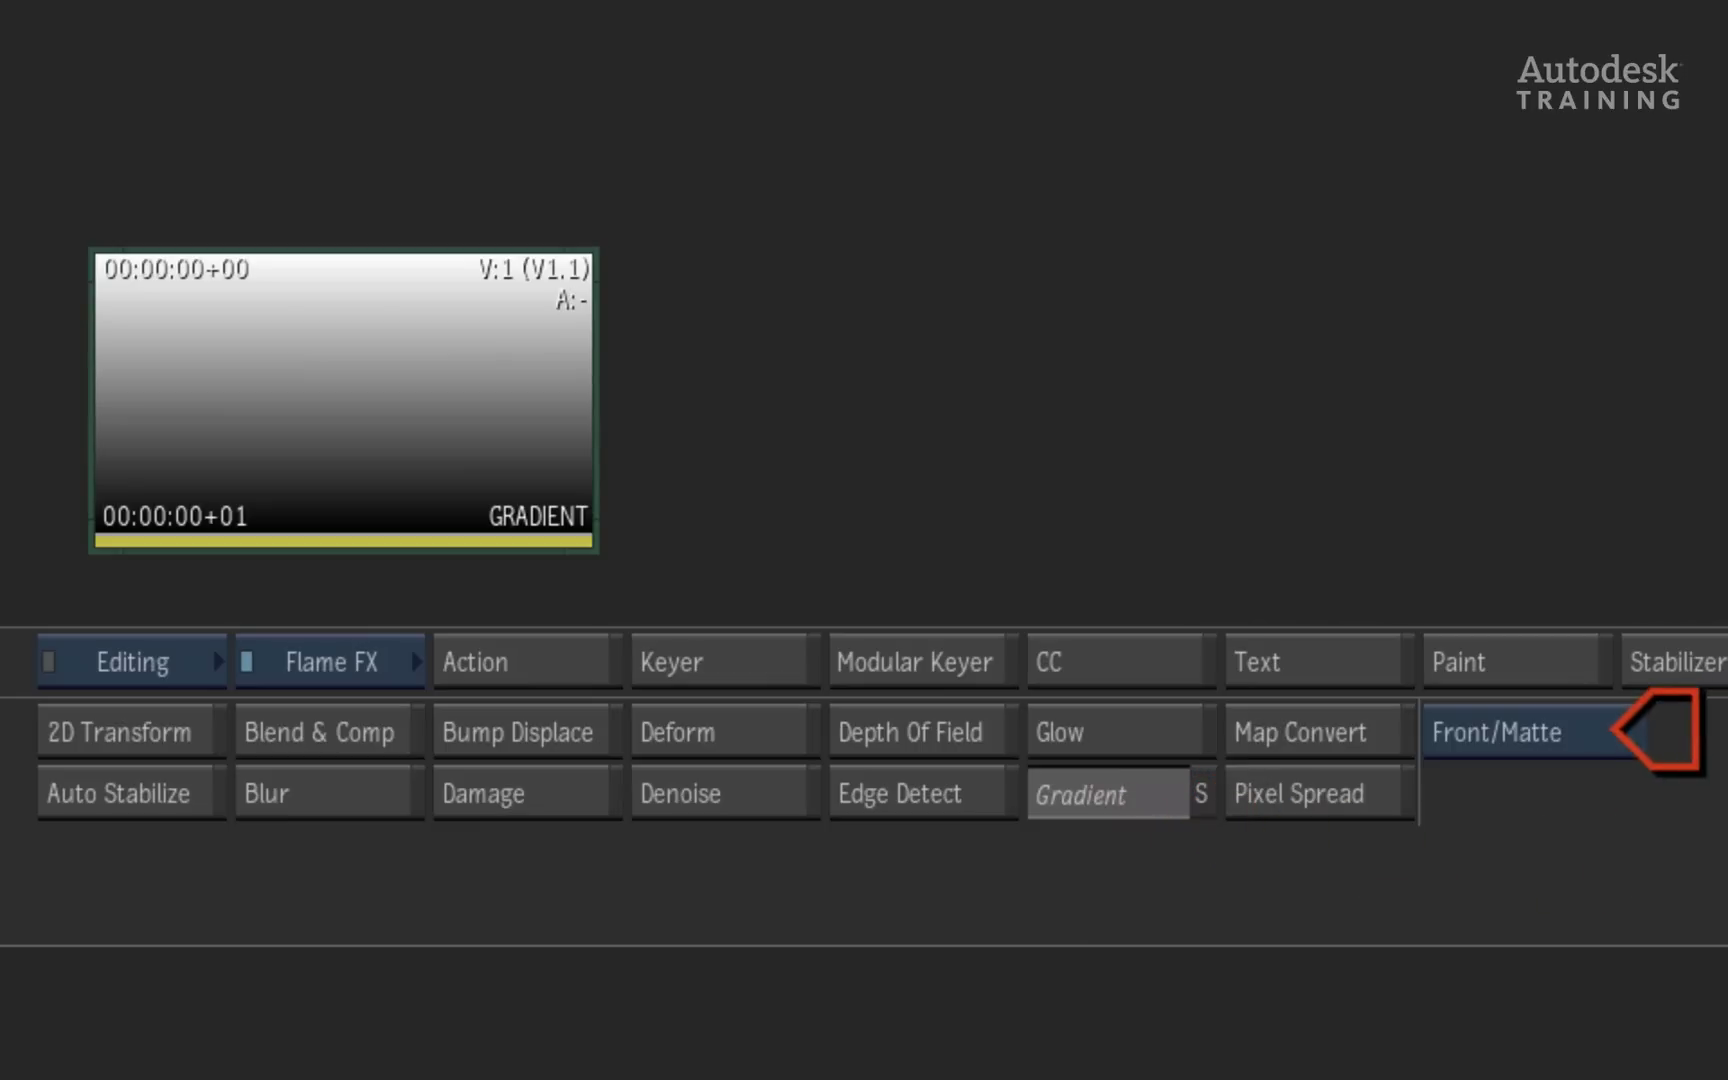
click(1607, 732)
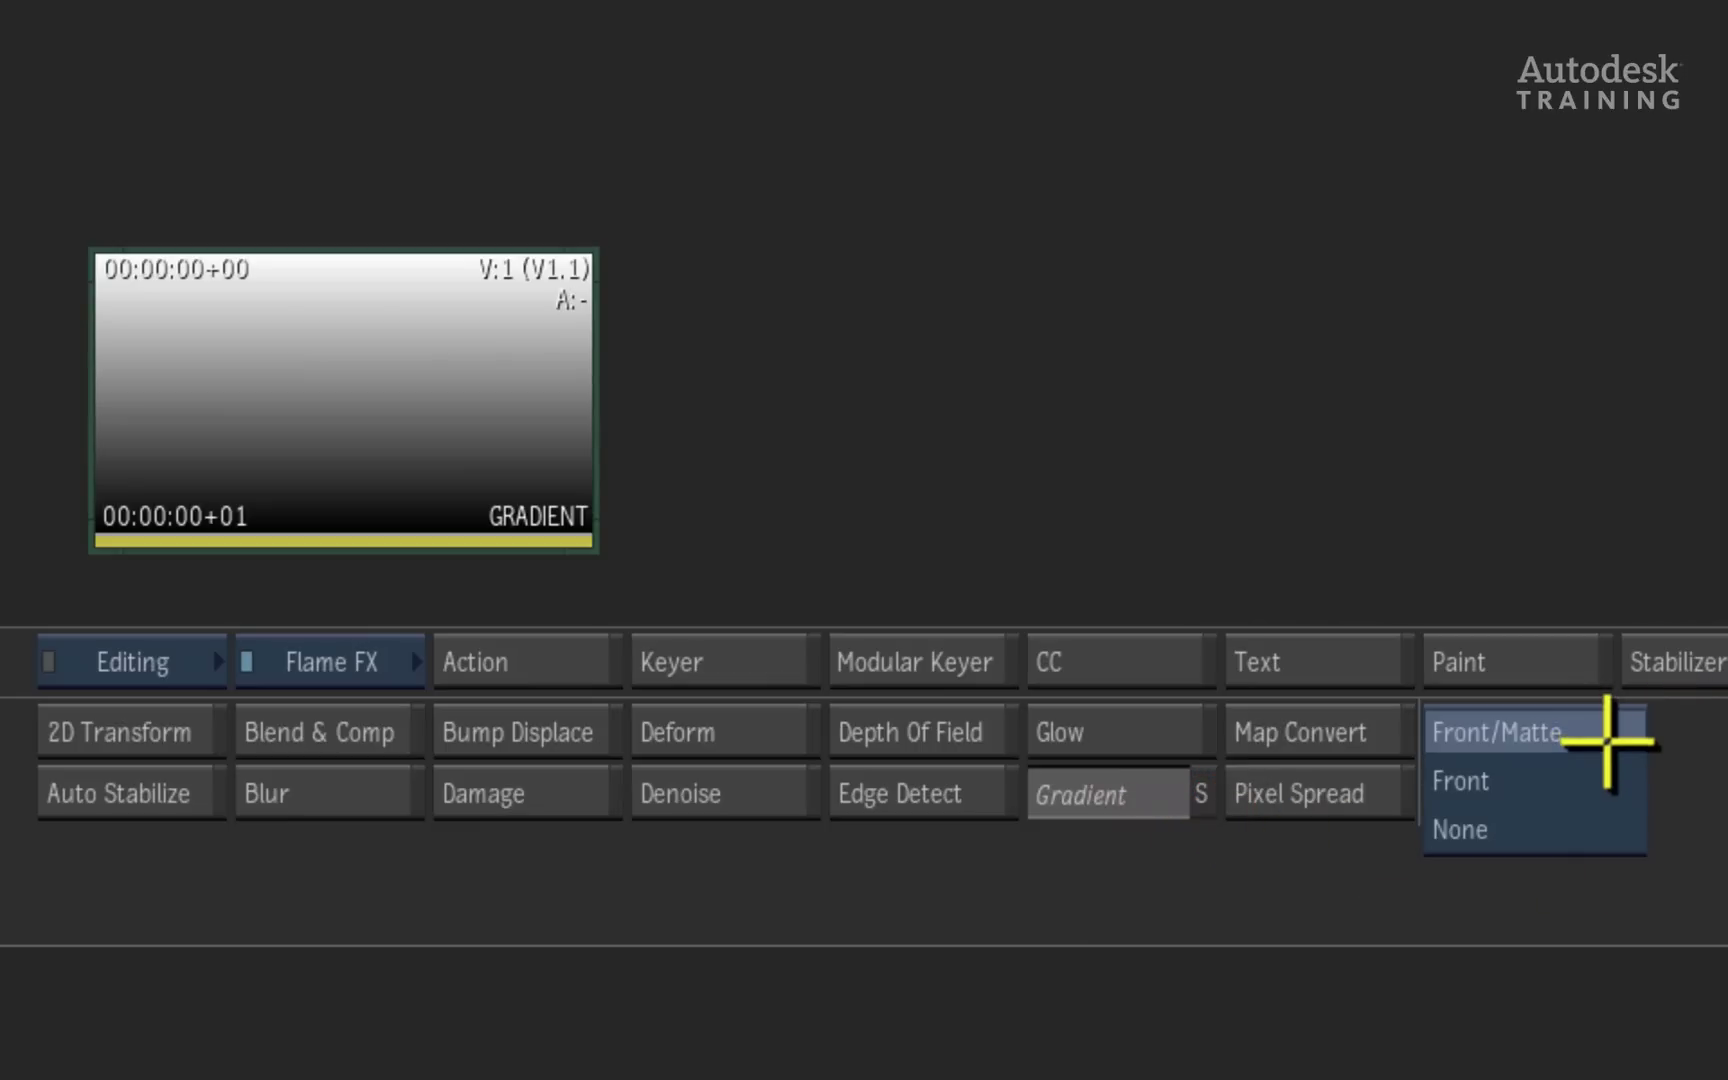
click(1586, 824)
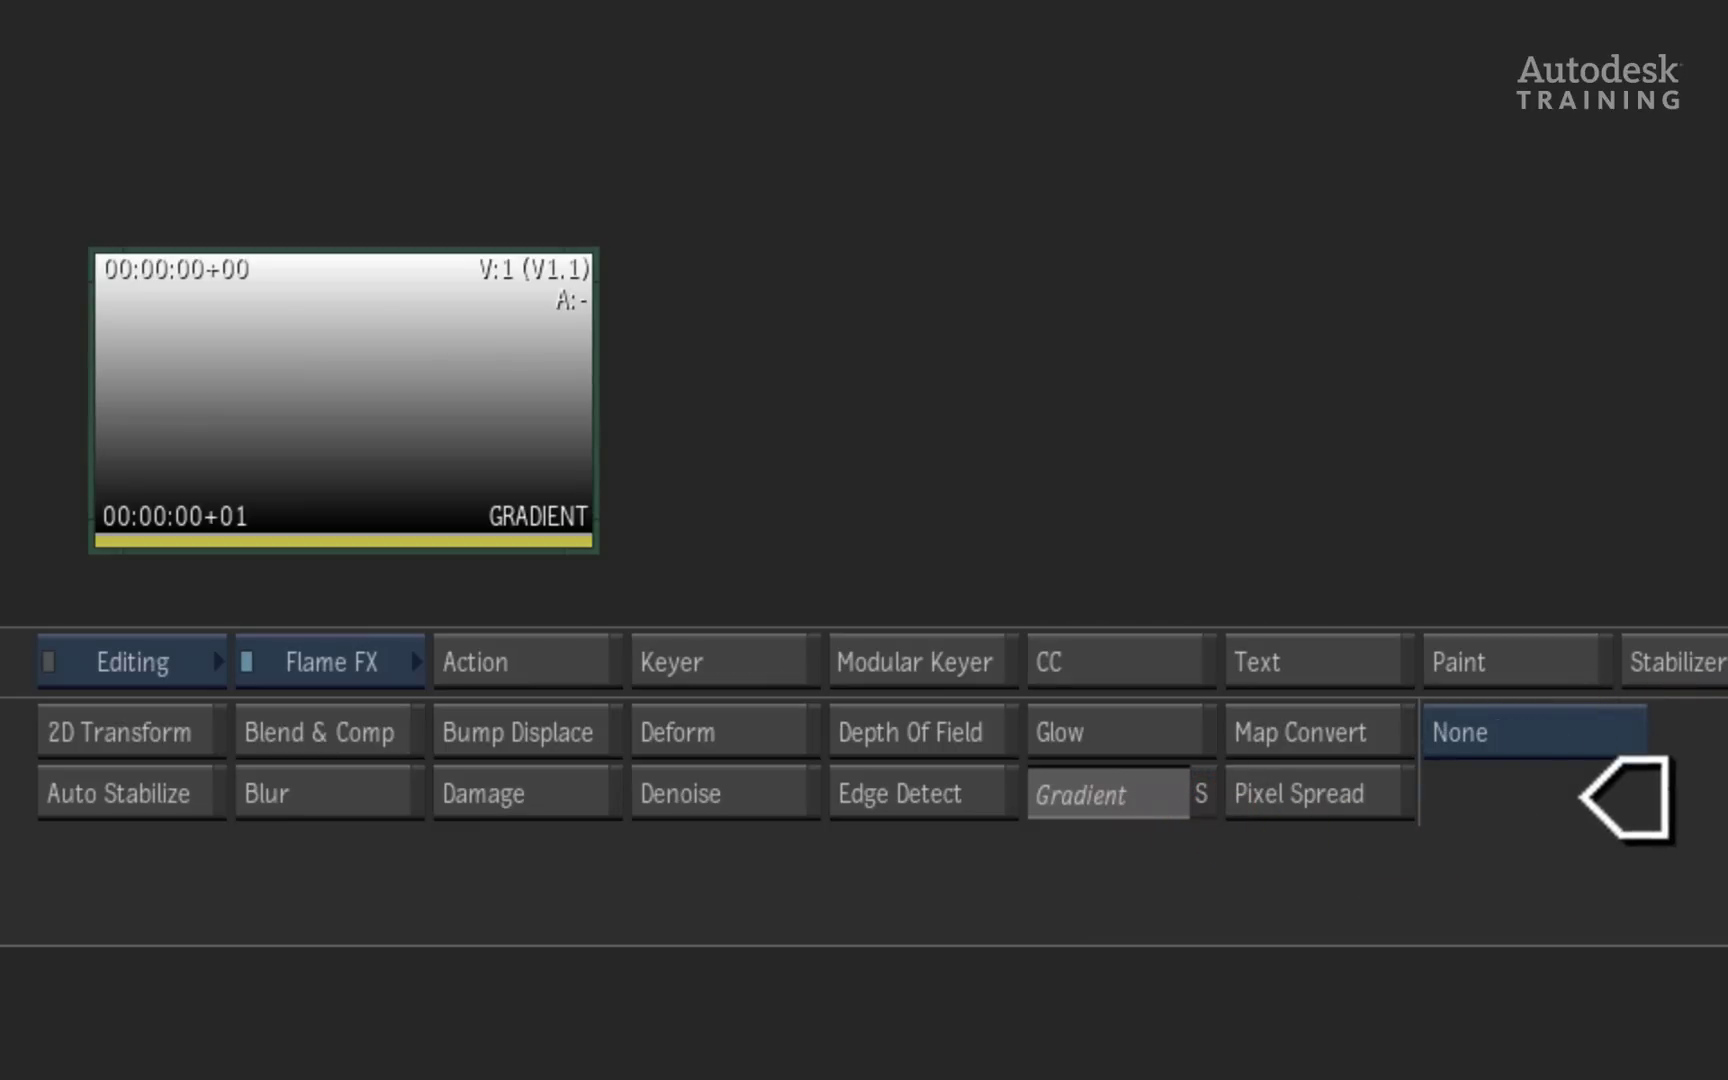
Step: In the Gradient editor, turn the middle colour stop red and slide it left
click(860, 394)
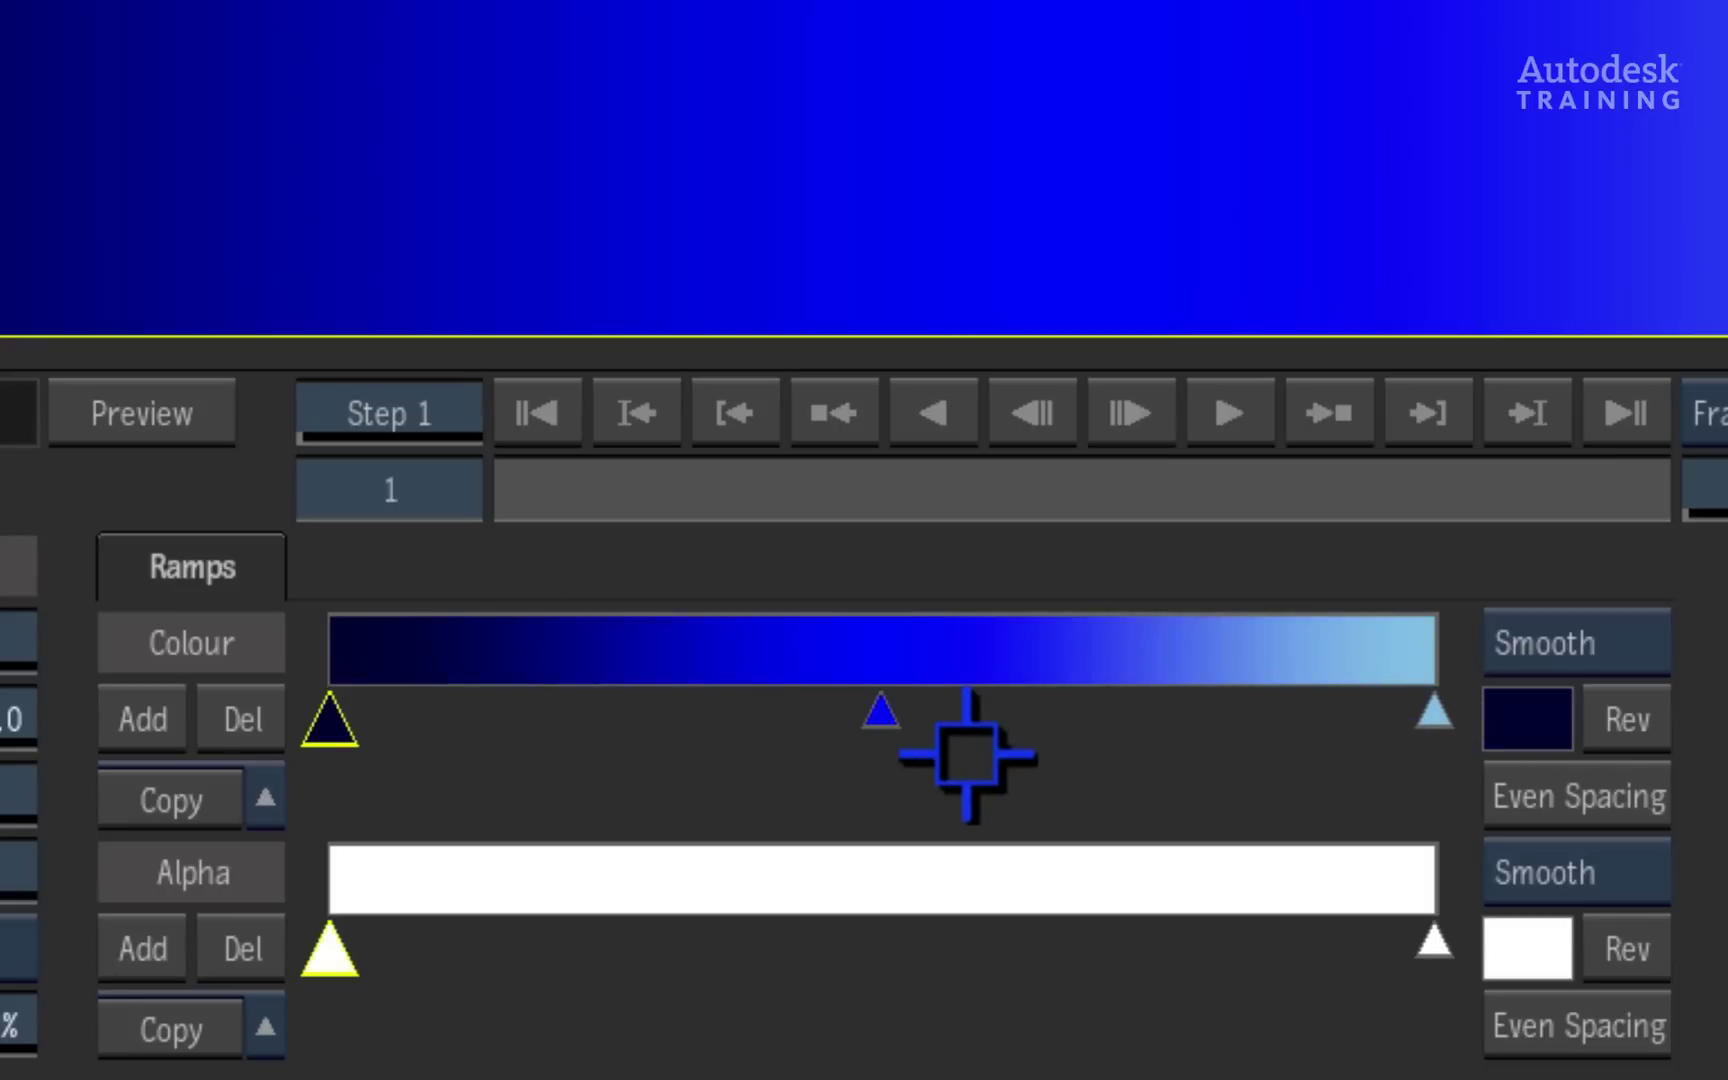
click(888, 726)
click(1515, 718)
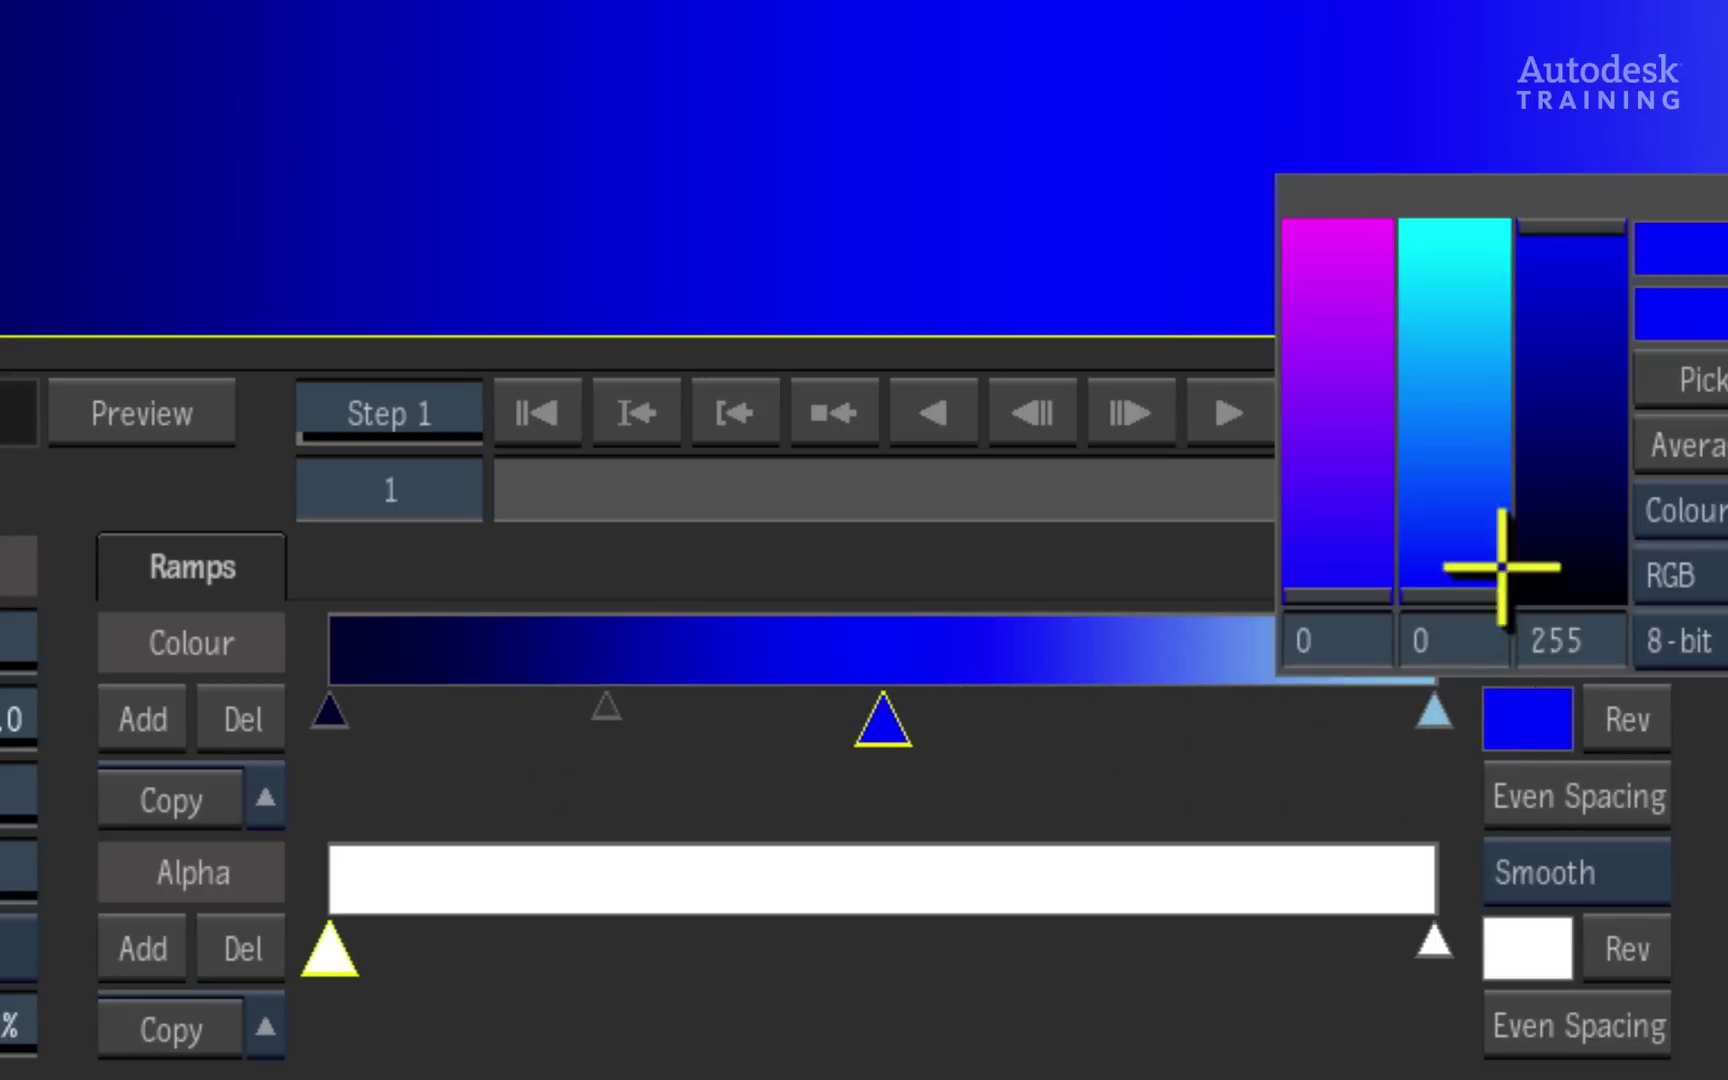
drag(1053, 741, 1067, 942)
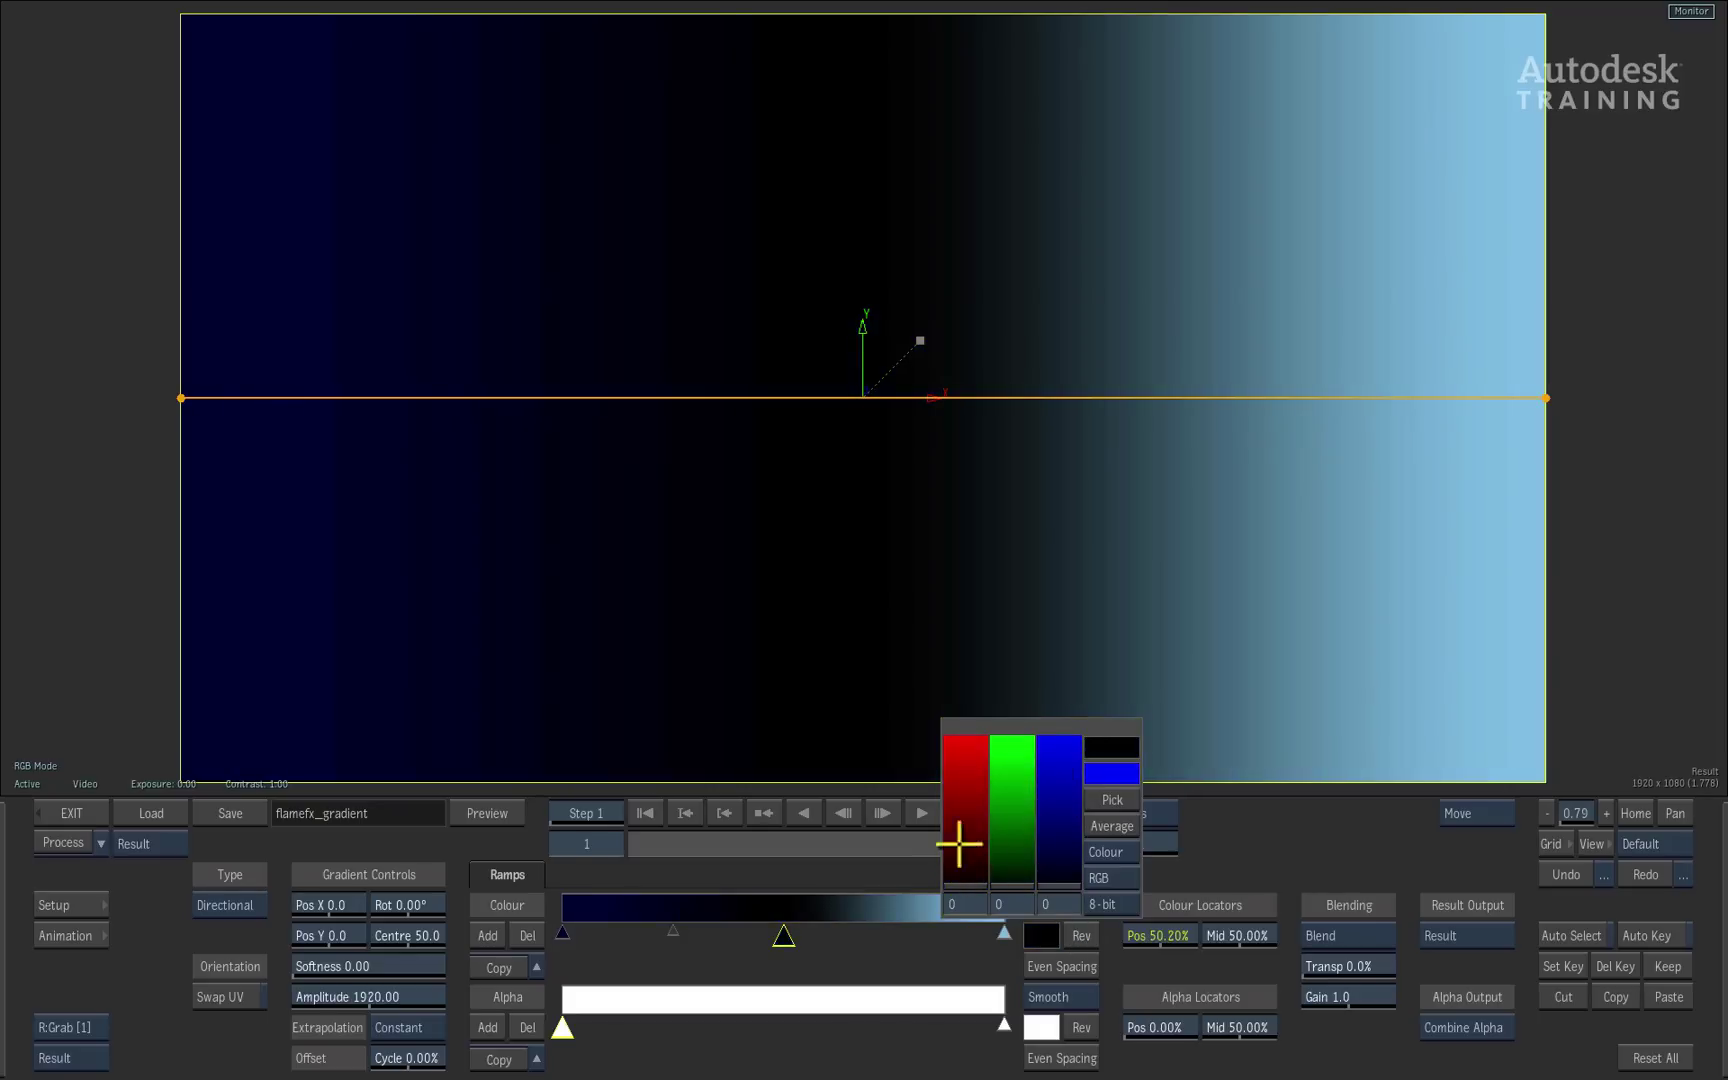
drag(959, 844, 1121, 740)
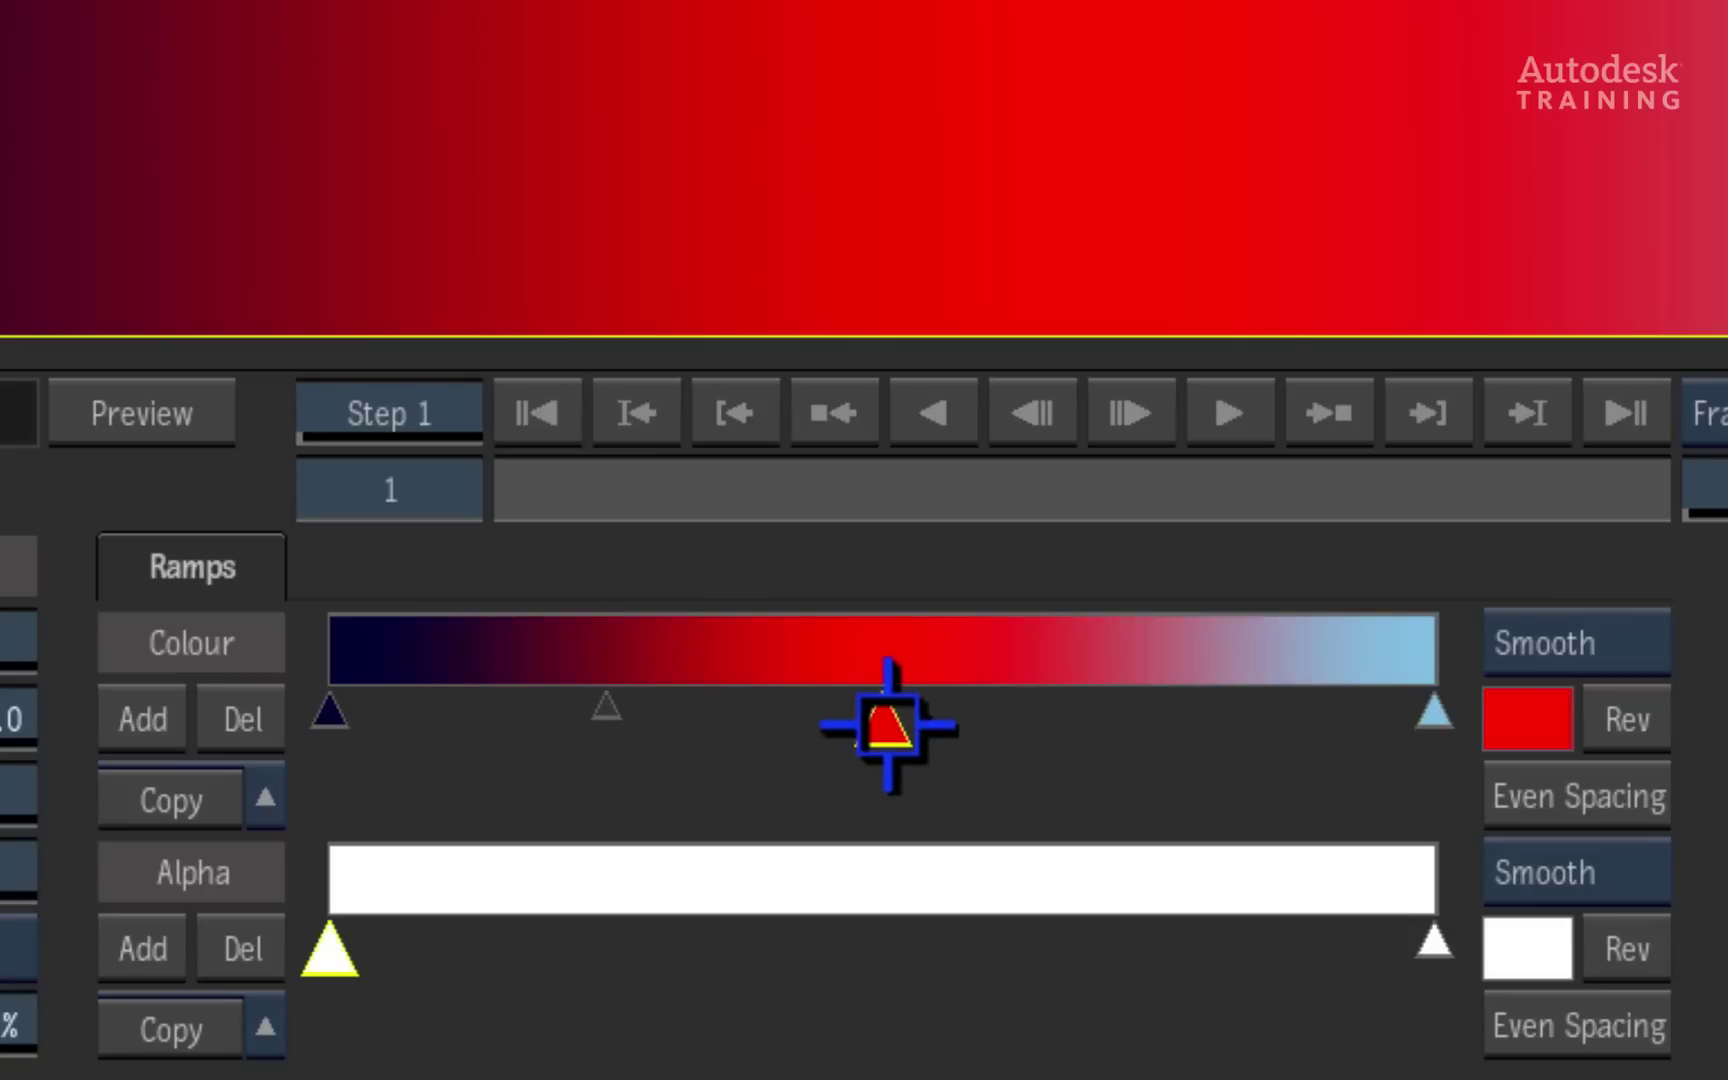
mouse_move(883, 730)
mouse_down()
mouse_move(607, 736)
mouse_move(842, 926)
mouse_move(673, 936)
mouse_up()
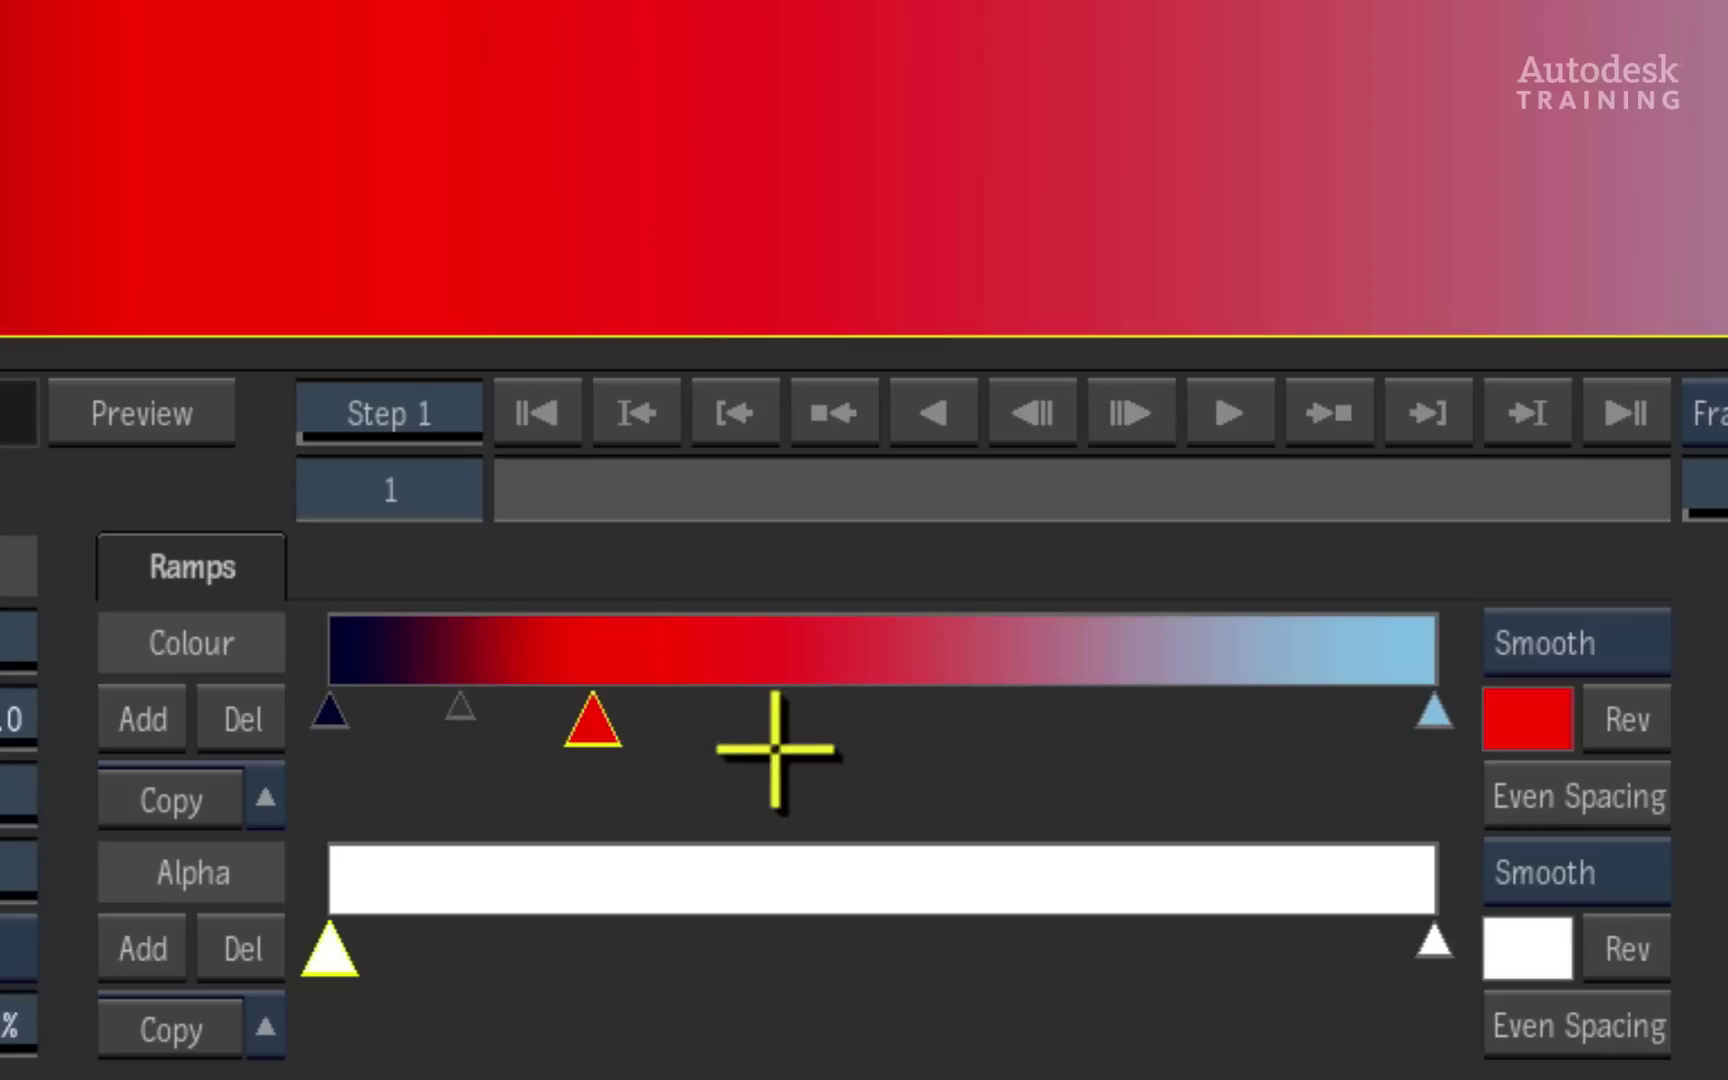
Step: Add a new colour stop to the ramp and make it yellow-green
click(142, 718)
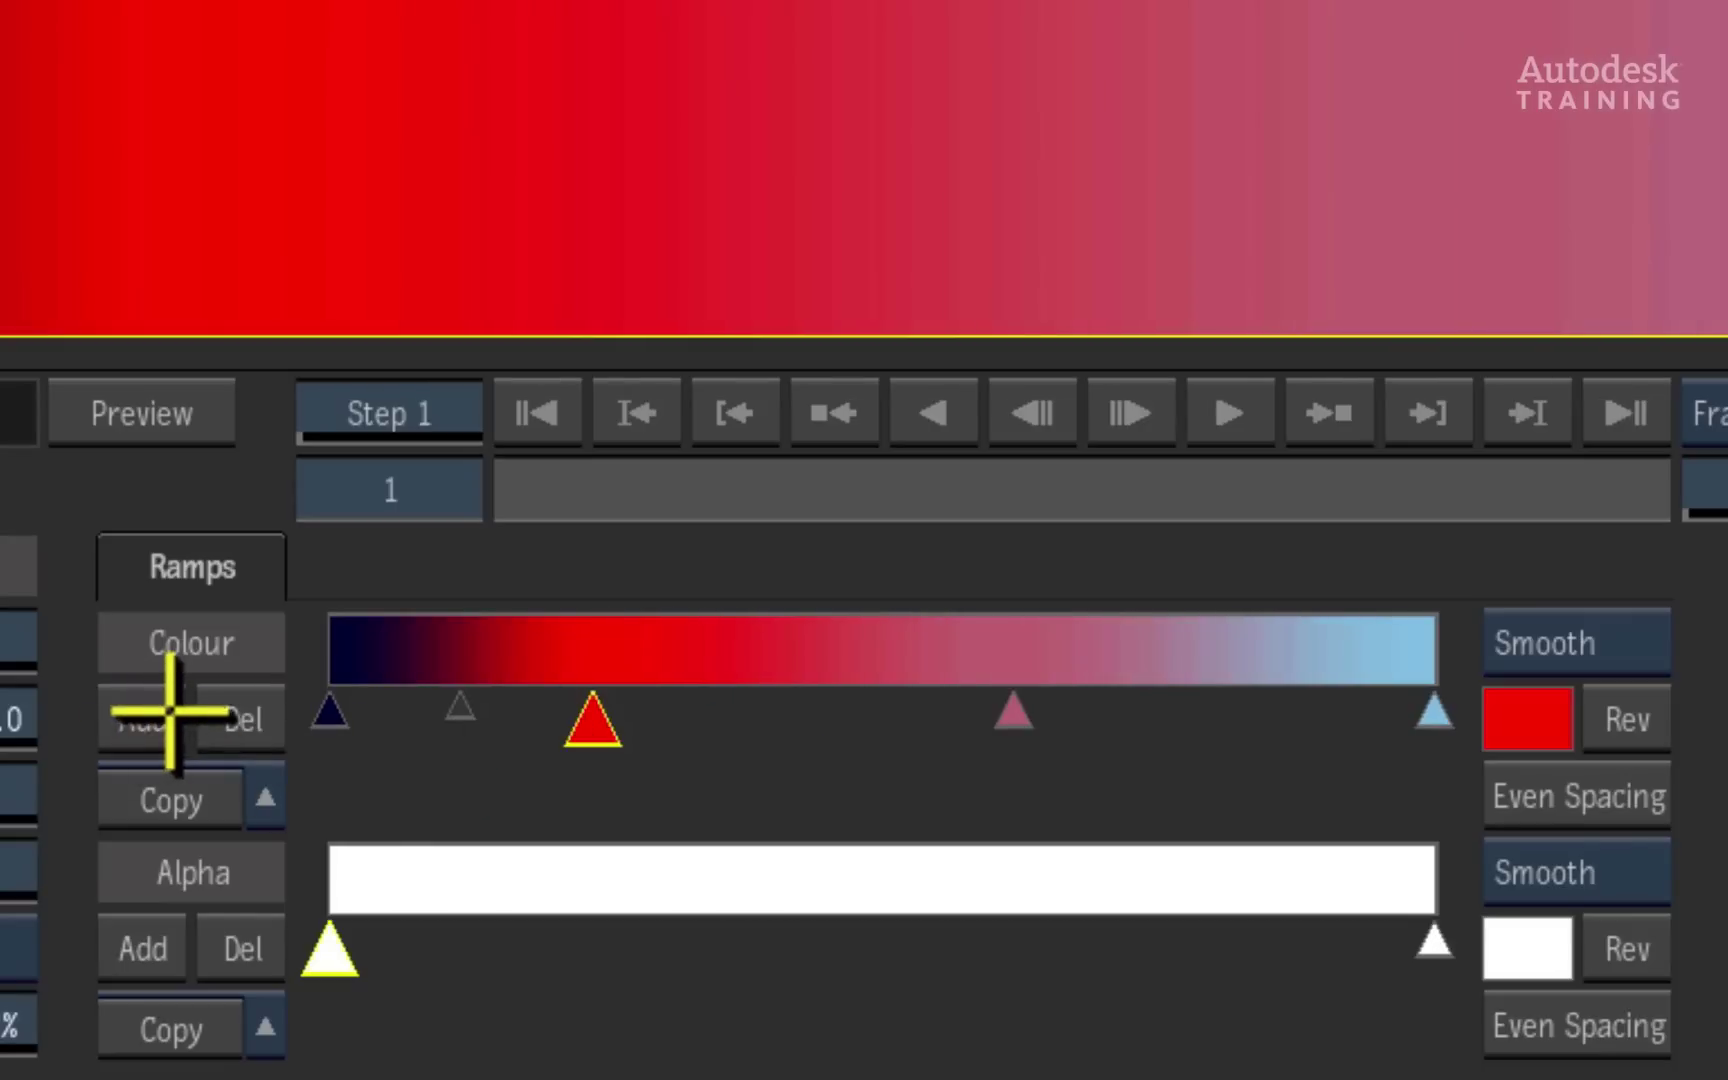
click(1011, 713)
click(1552, 715)
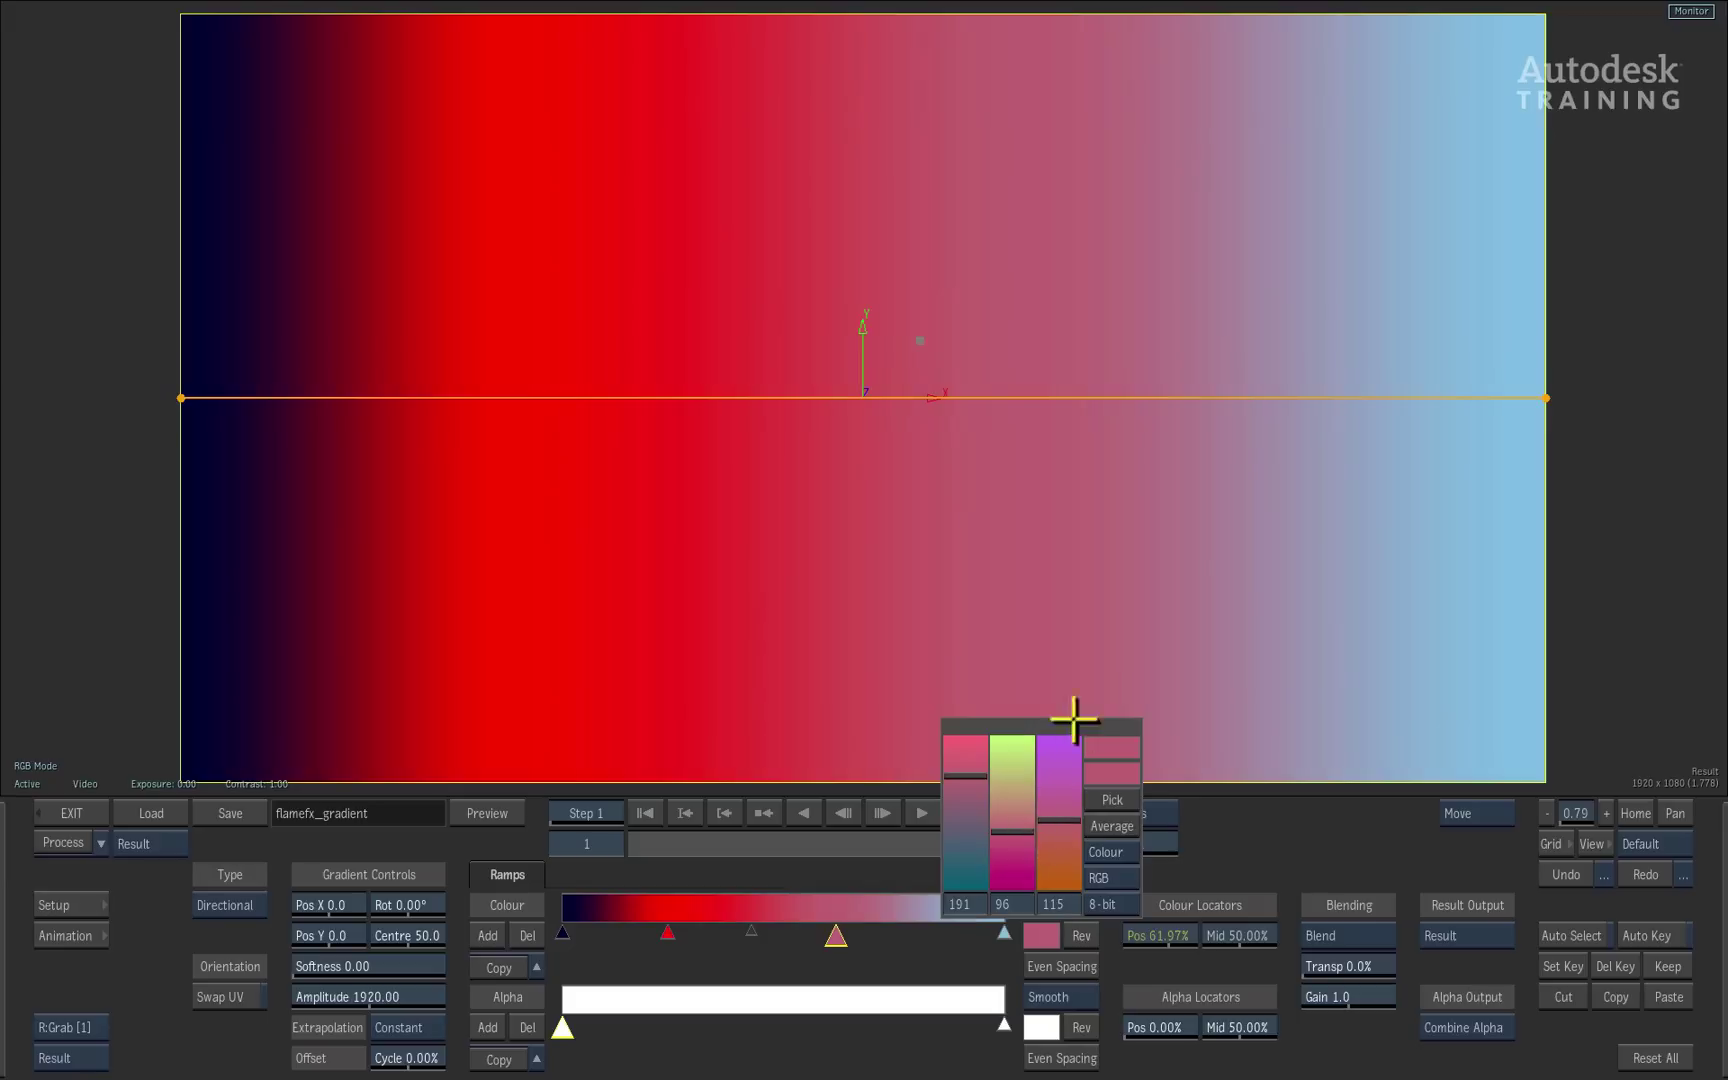
click(1073, 720)
drag(1022, 829, 978, 776)
Step: Move the yellow-green and red stops right and raise the first stop's blue to 255
click(1056, 749)
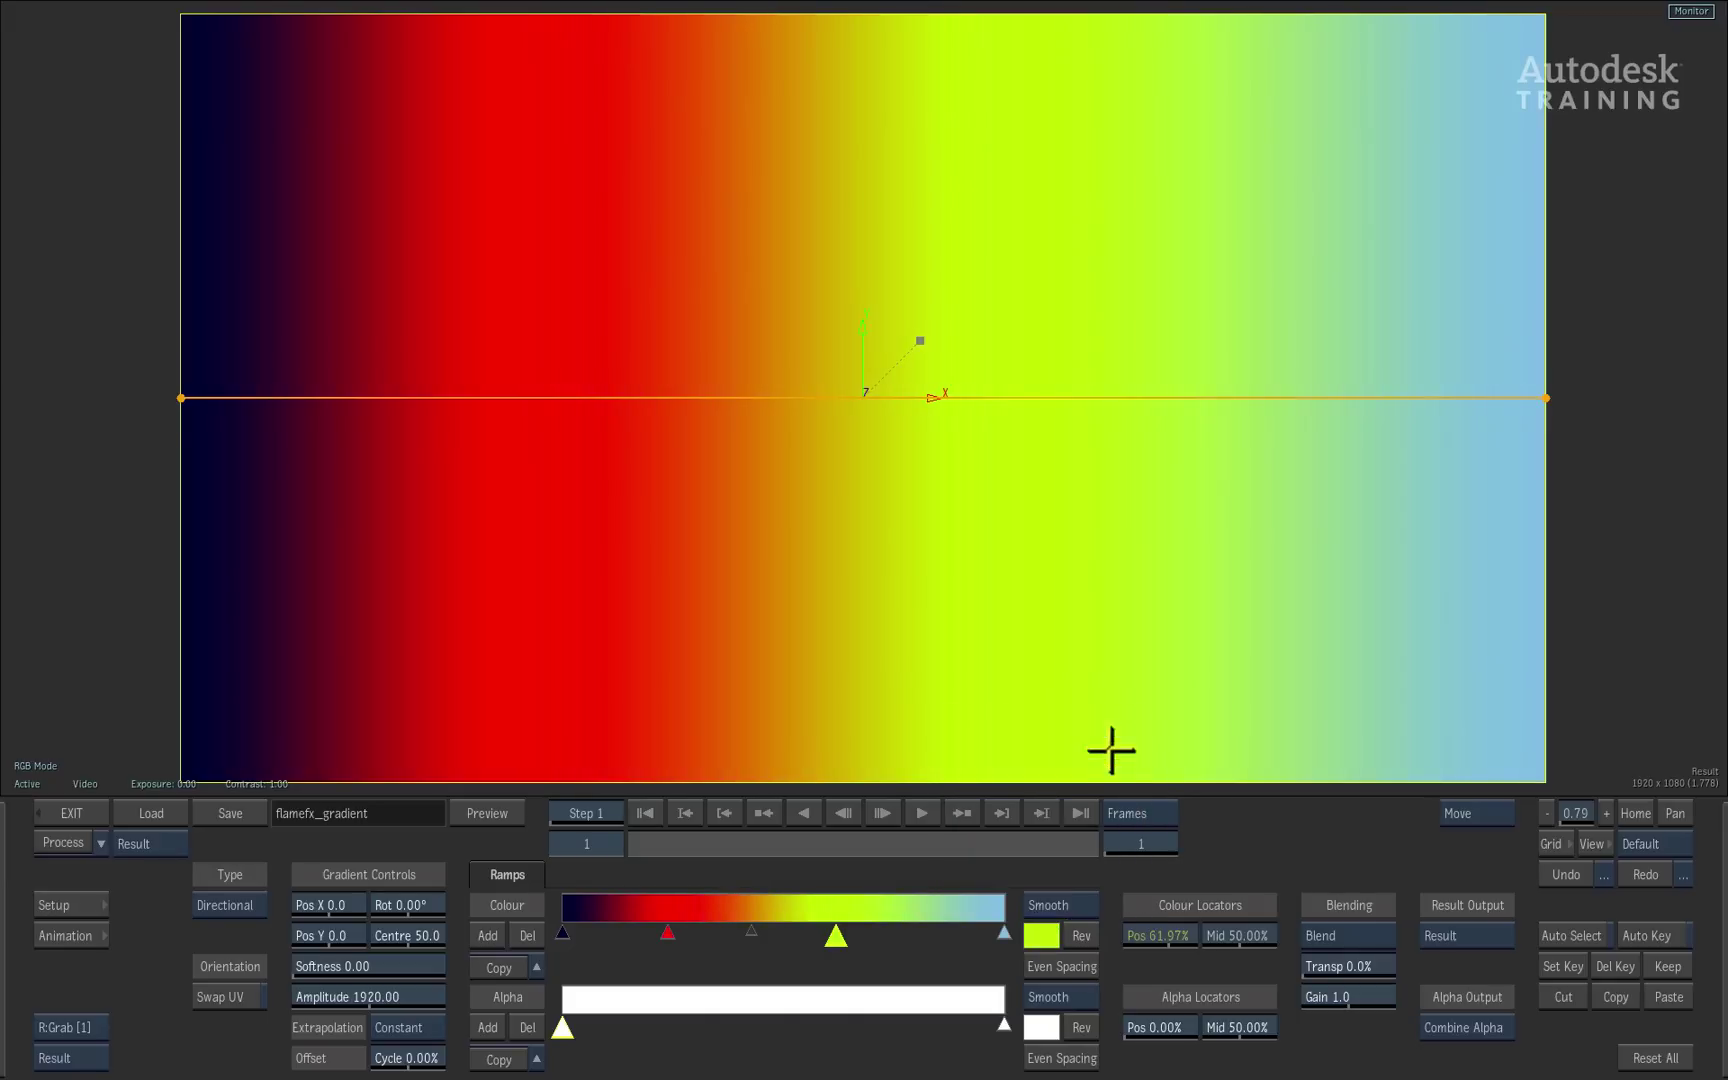
drag(838, 934, 905, 935)
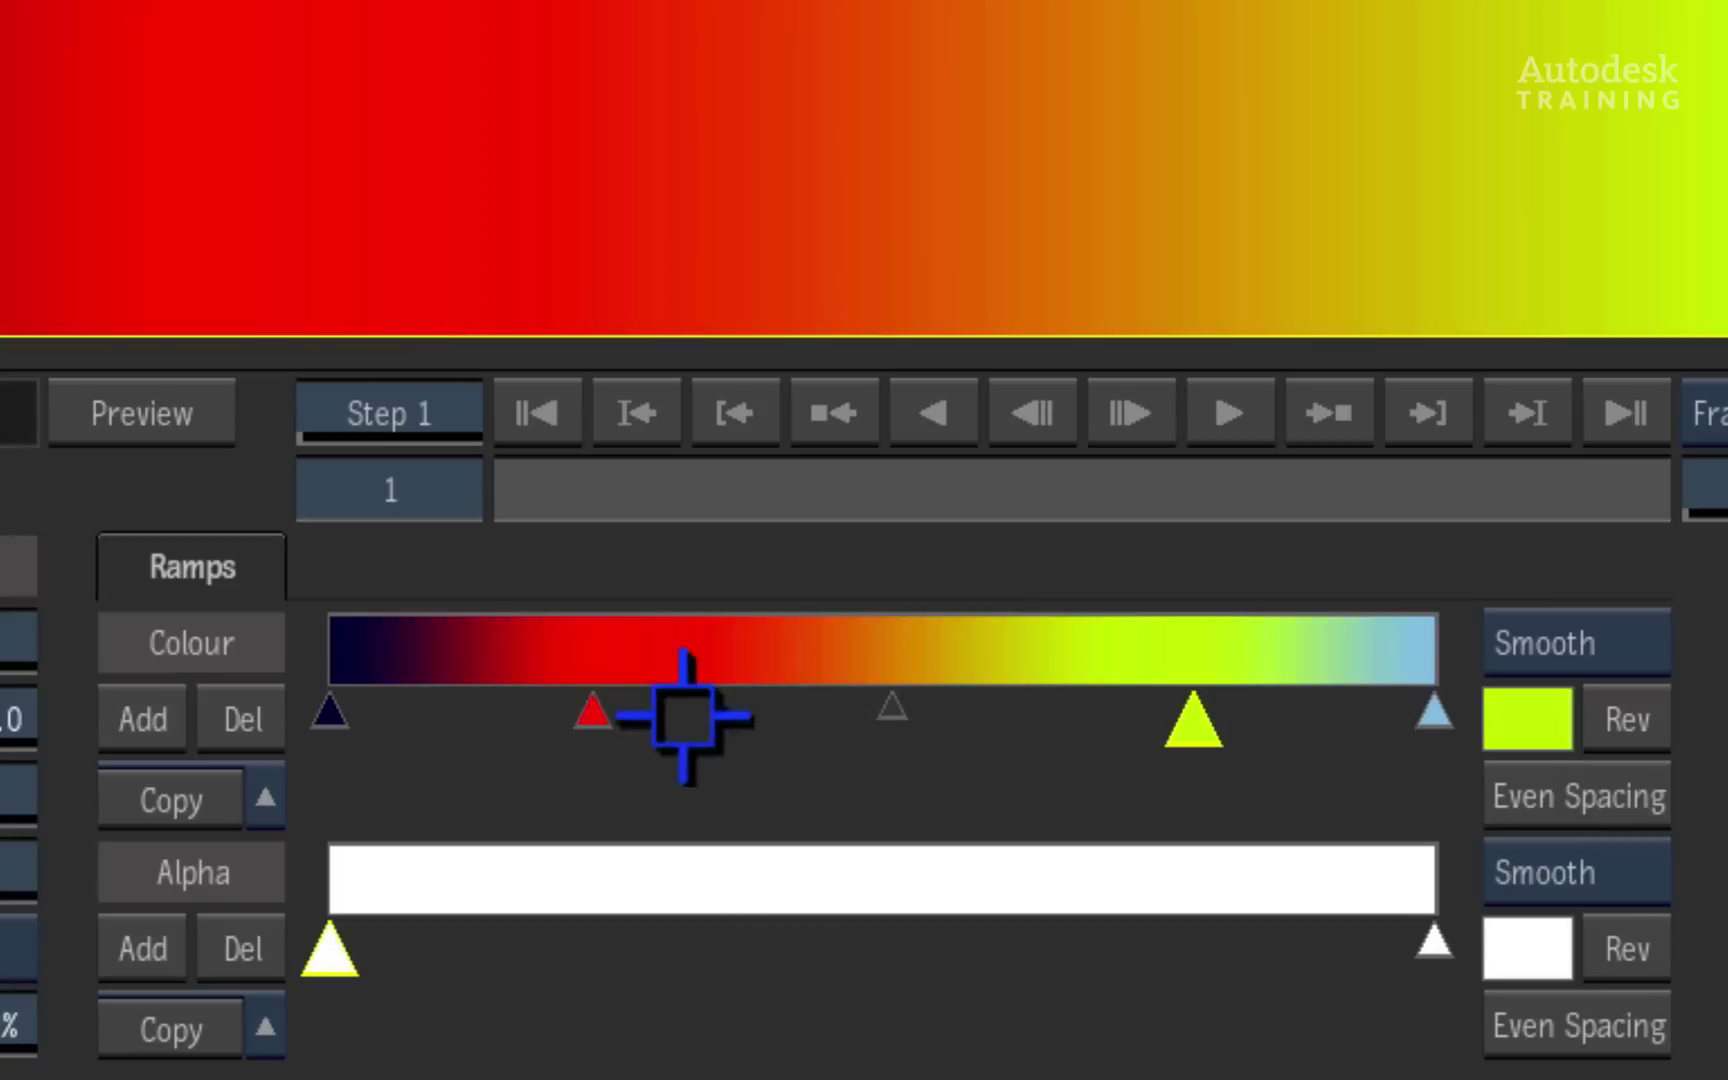
drag(589, 707, 630, 712)
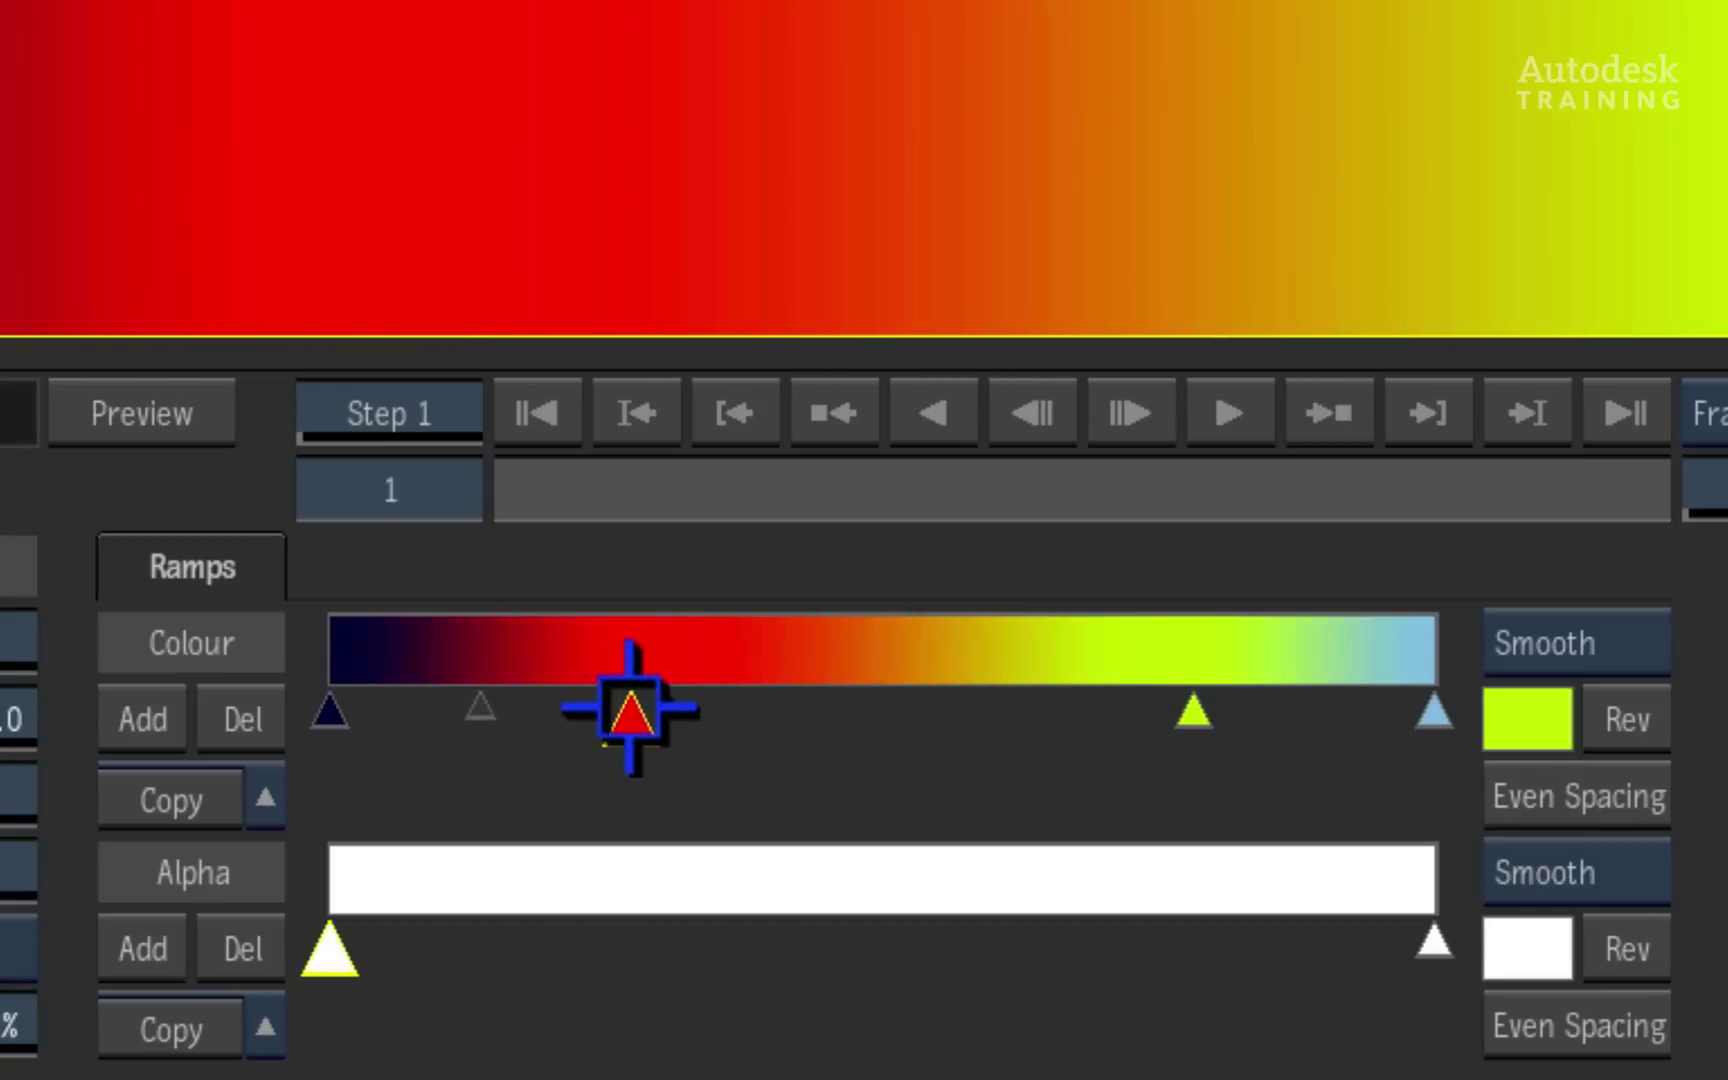
click(329, 713)
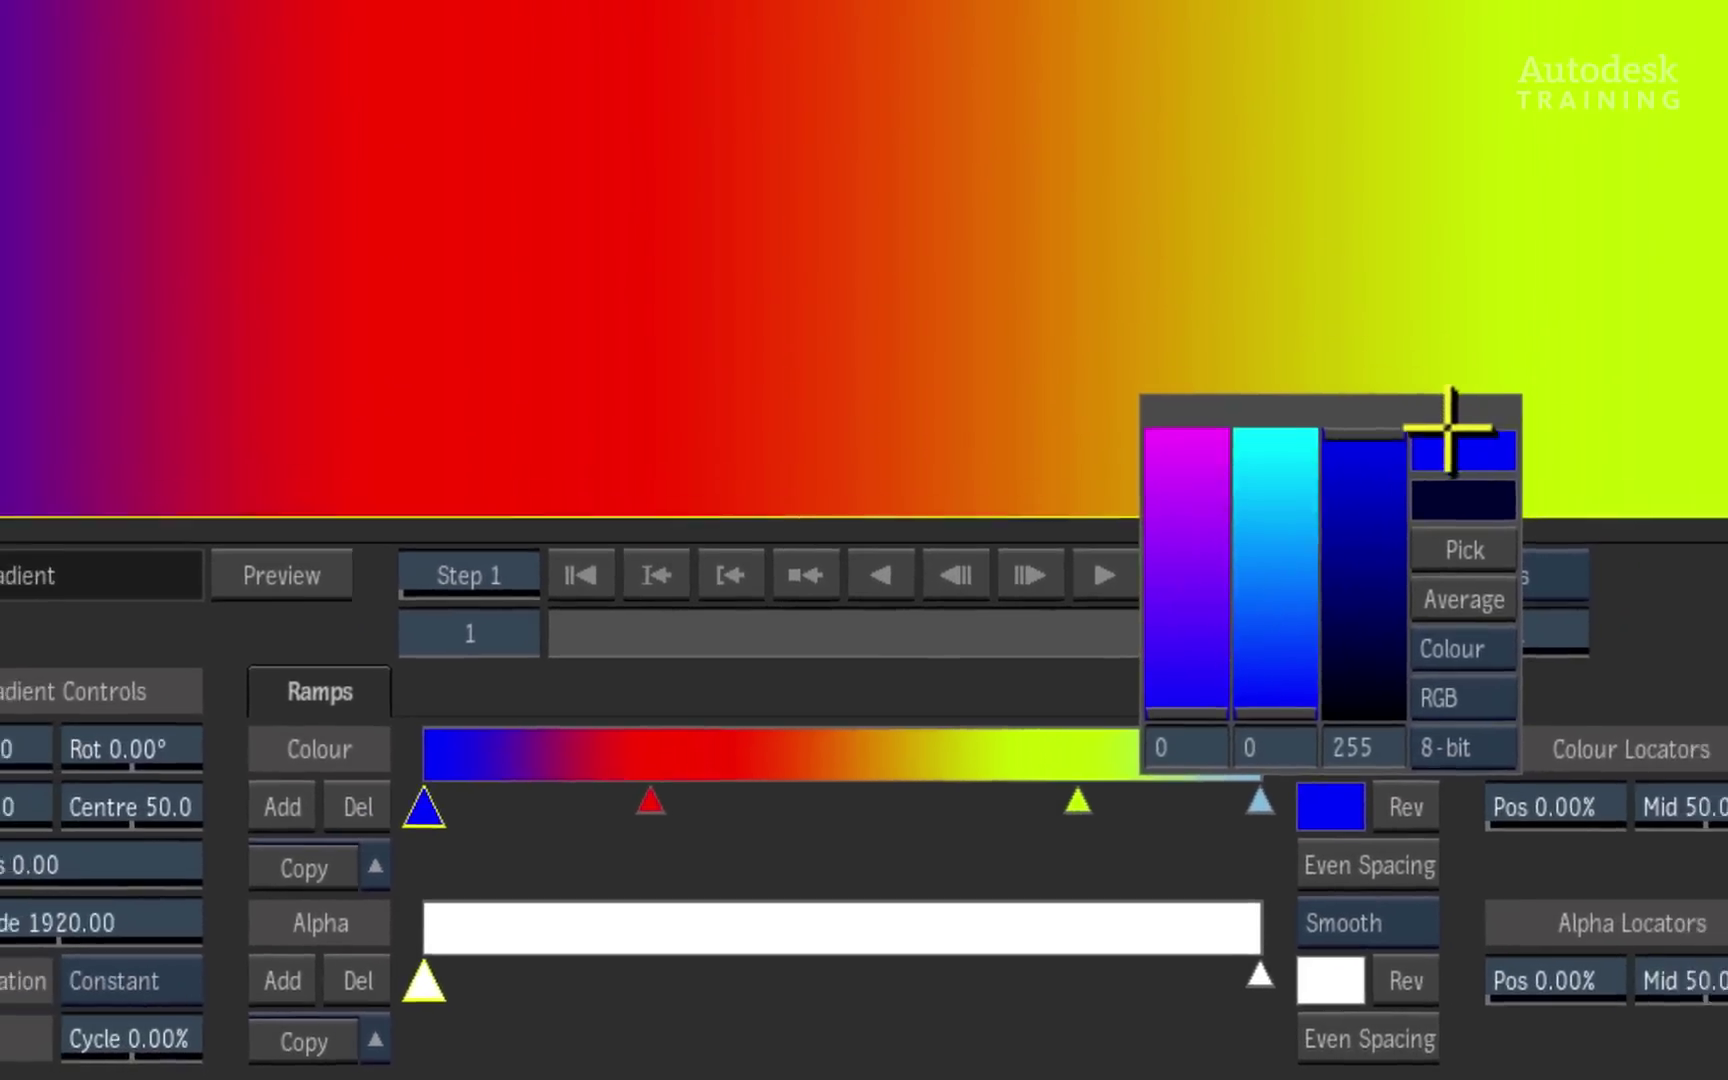
drag(1537, 720, 1553, 216)
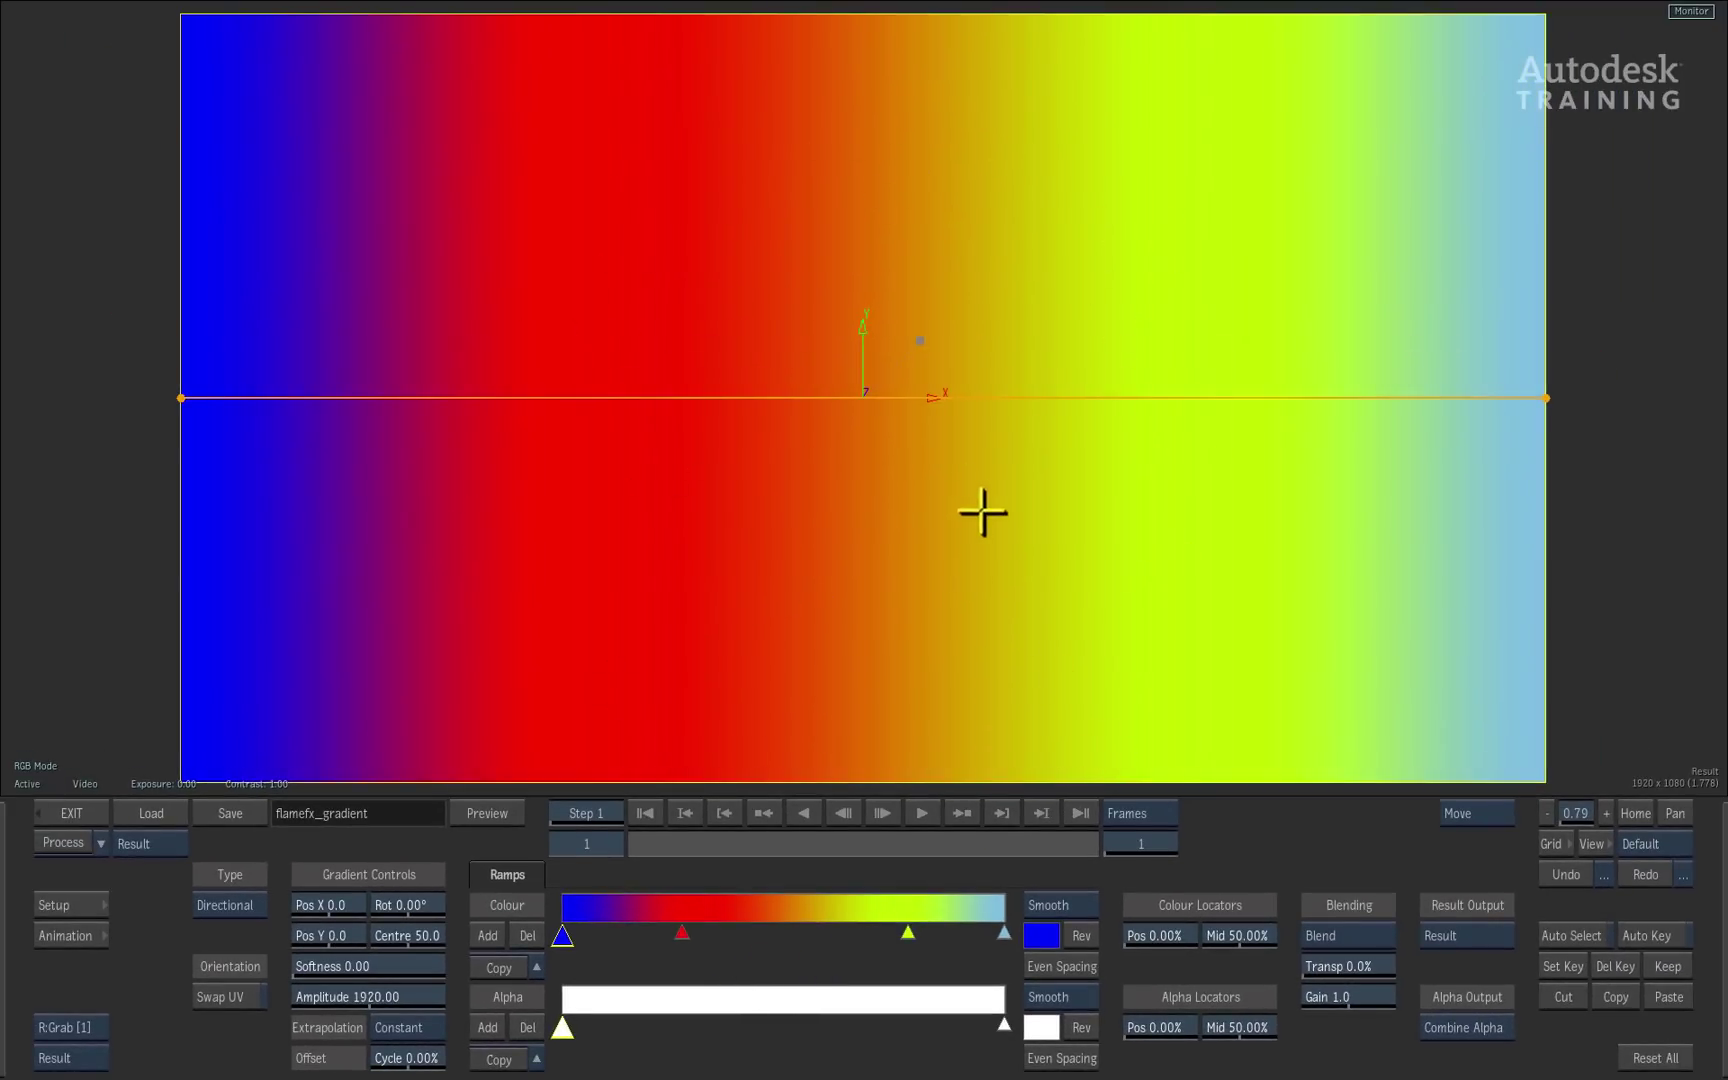
Step: Tilt the gradient by moving its endpoints, then rotate it to -193.92 degrees
drag(184, 394, 557, 229)
drag(1518, 427, 1357, 670)
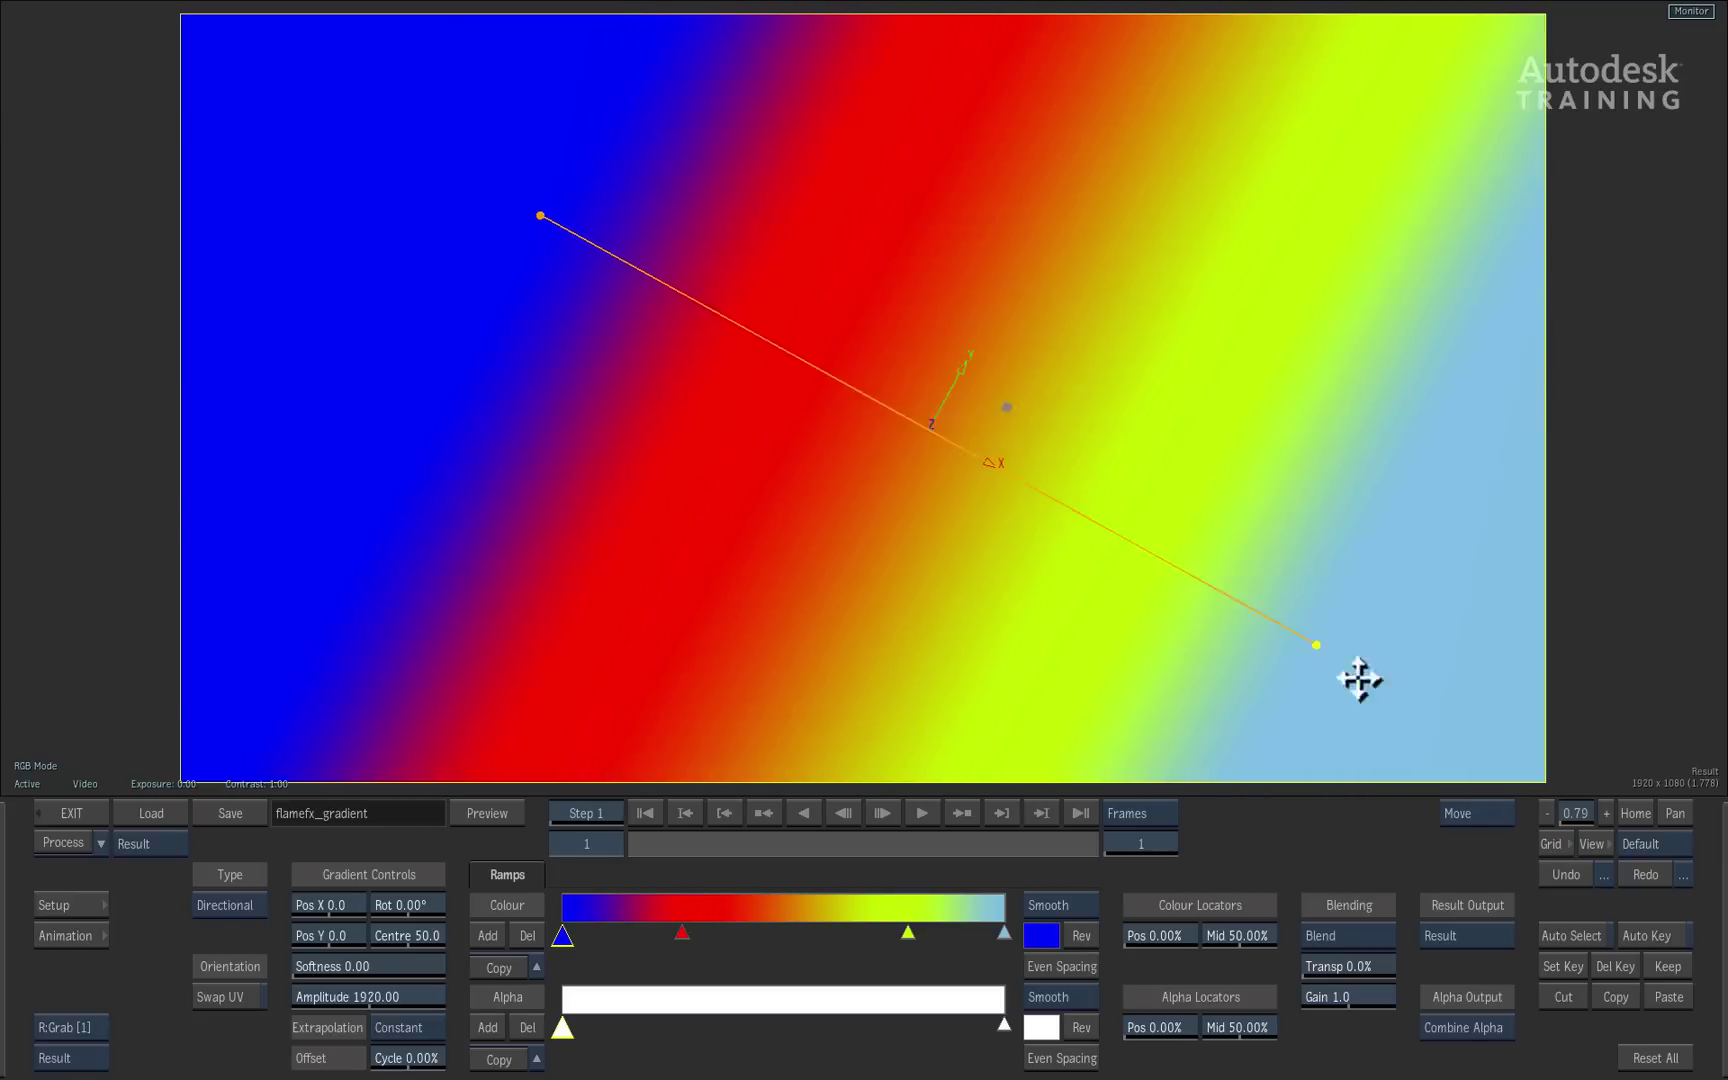
drag(519, 216, 619, 95)
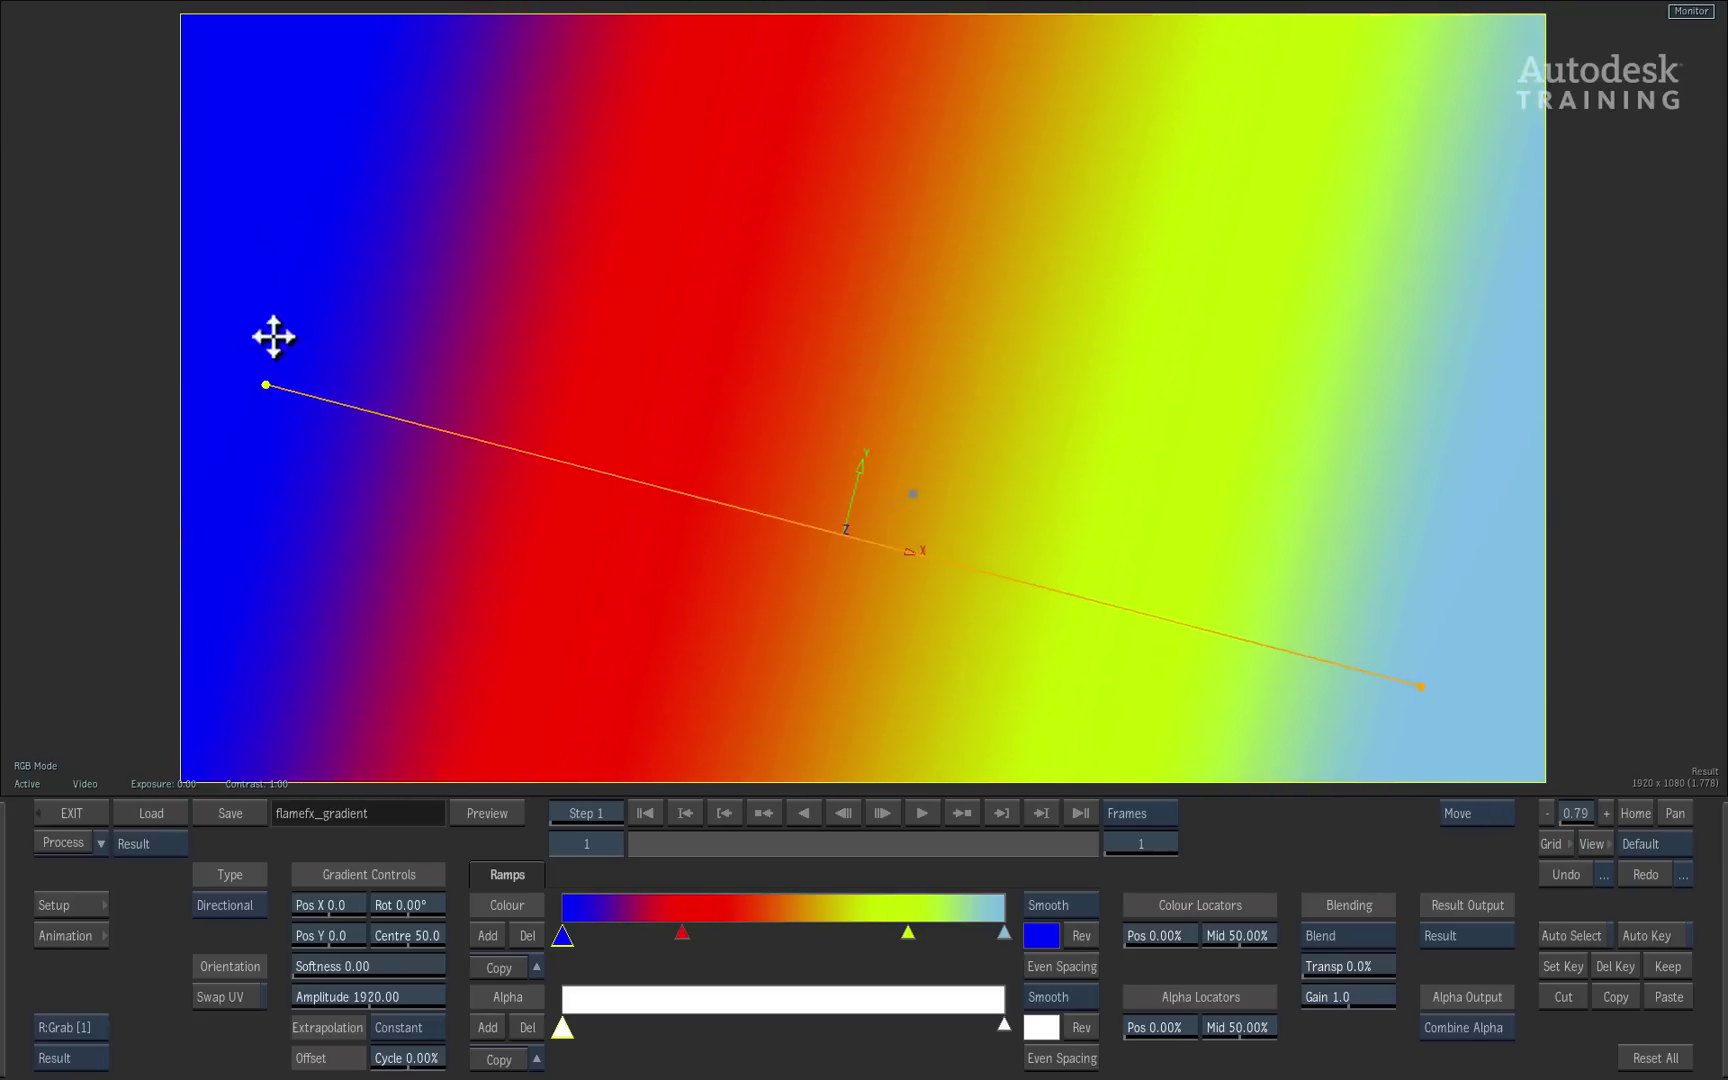
drag(619, 95, 295, 408)
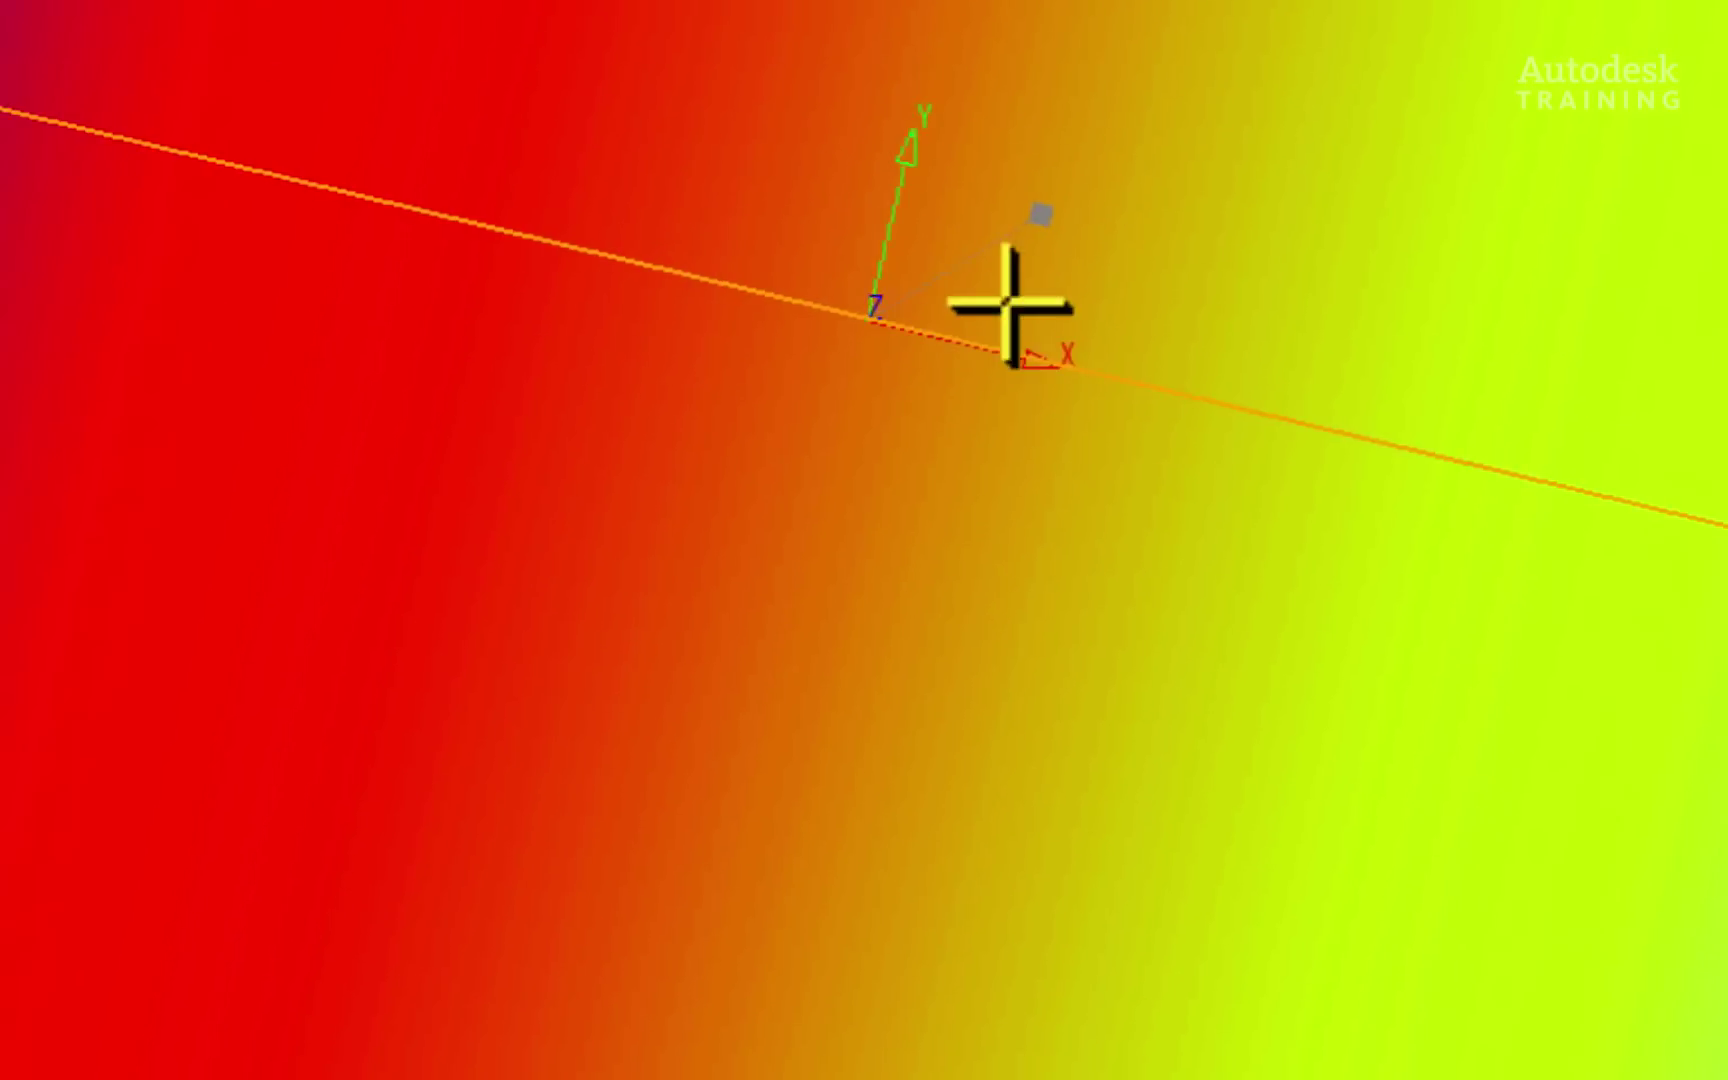
mouse_move(1041, 220)
mouse_down()
mouse_move(856, 541)
mouse_move(665, 126)
mouse_move(667, 579)
mouse_up()
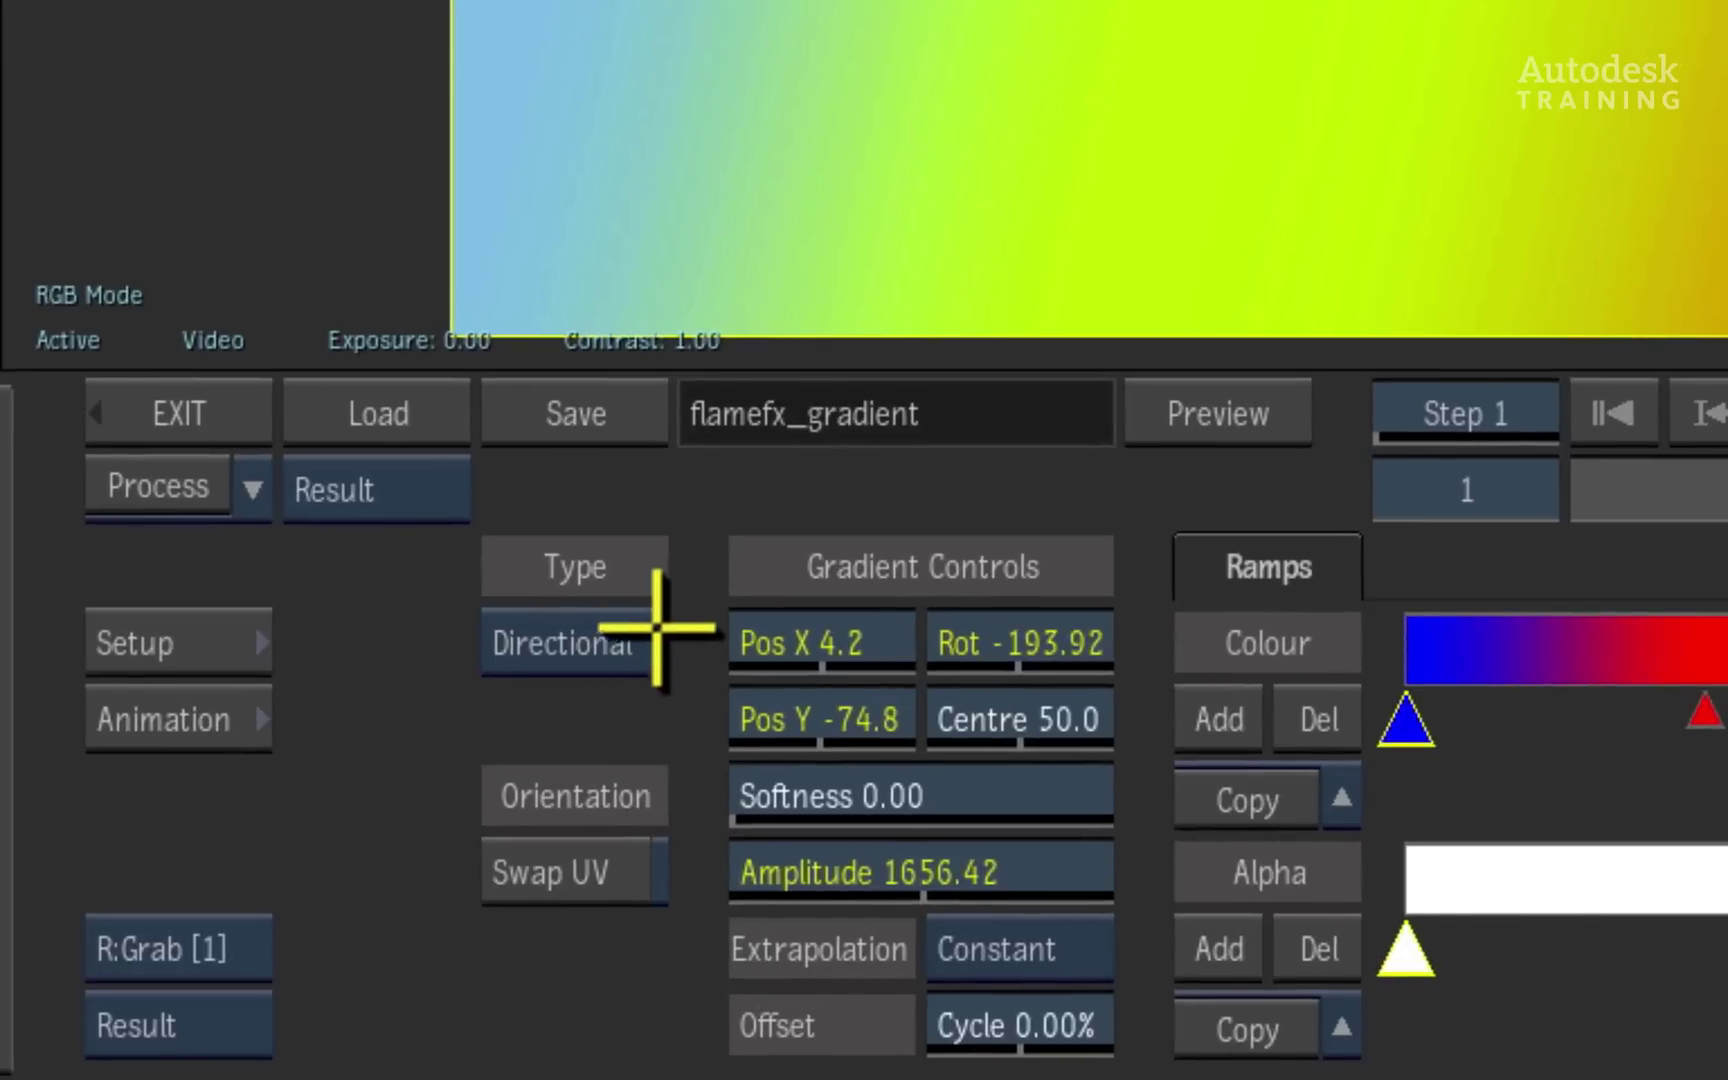
Step: Make the gradient radial, reshape its inner core and outer edge, and set outer colour to 0 0 0
click(514, 726)
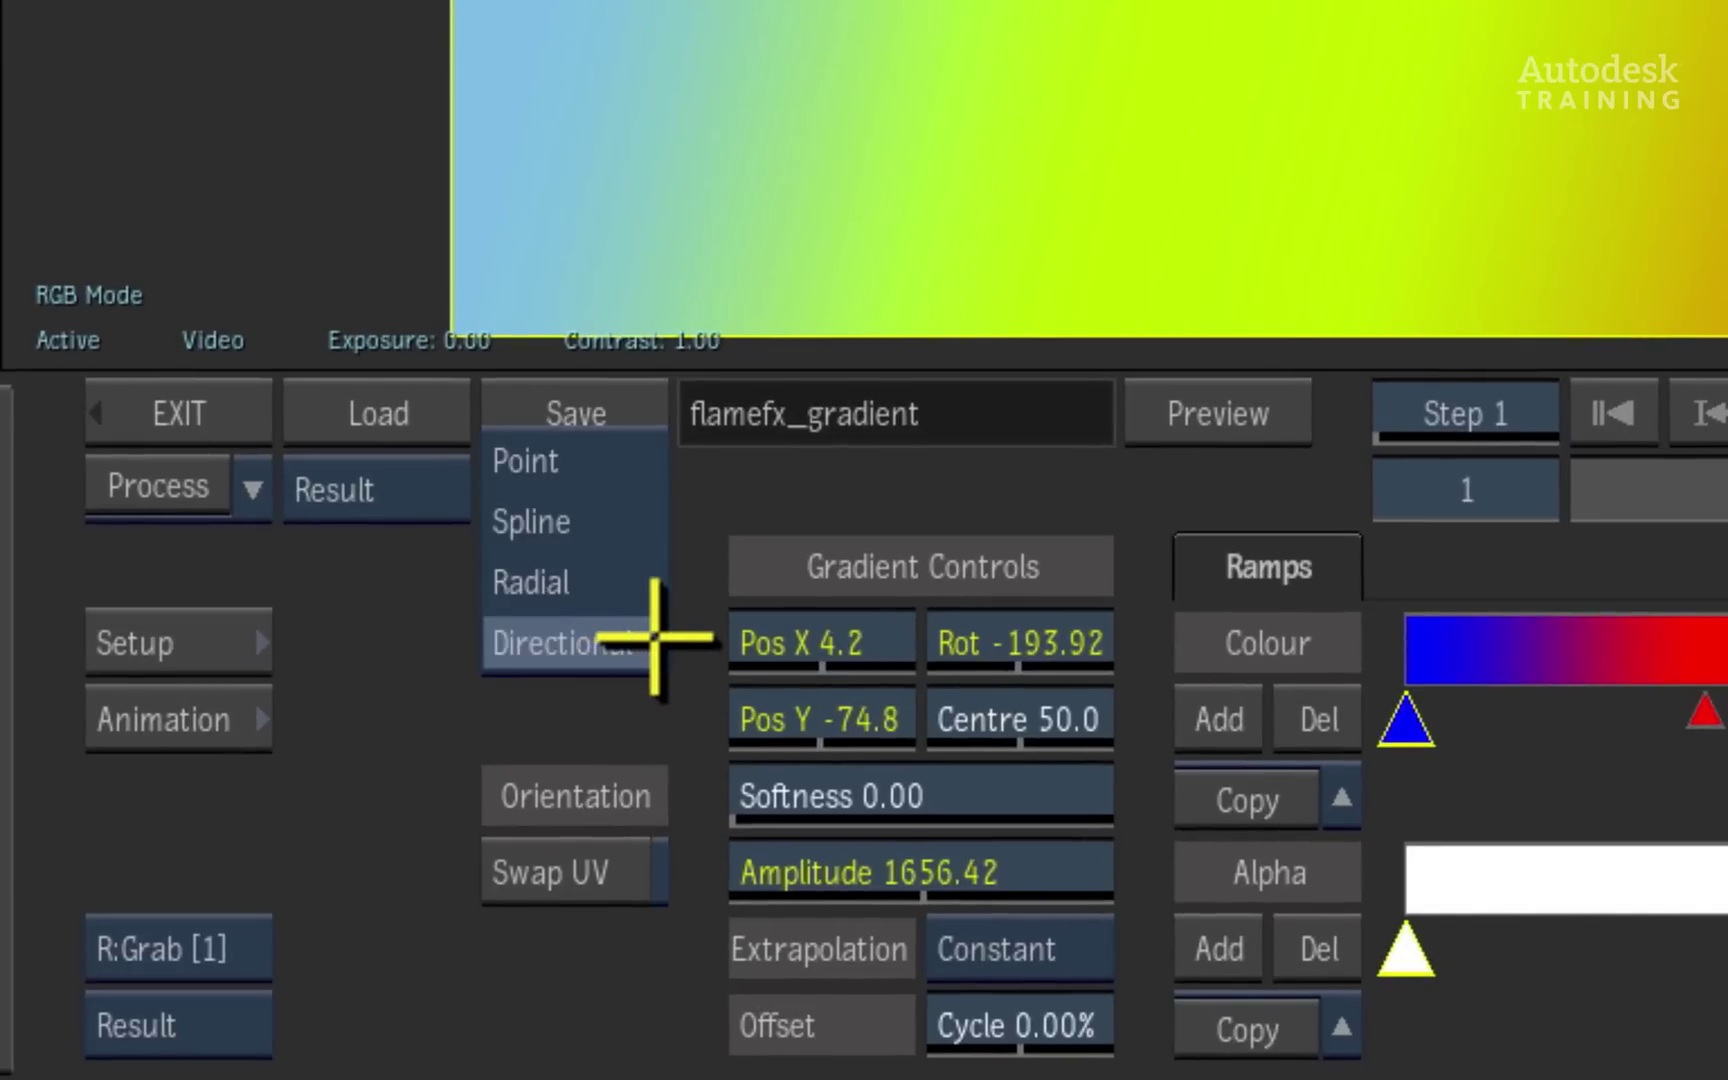
click(646, 570)
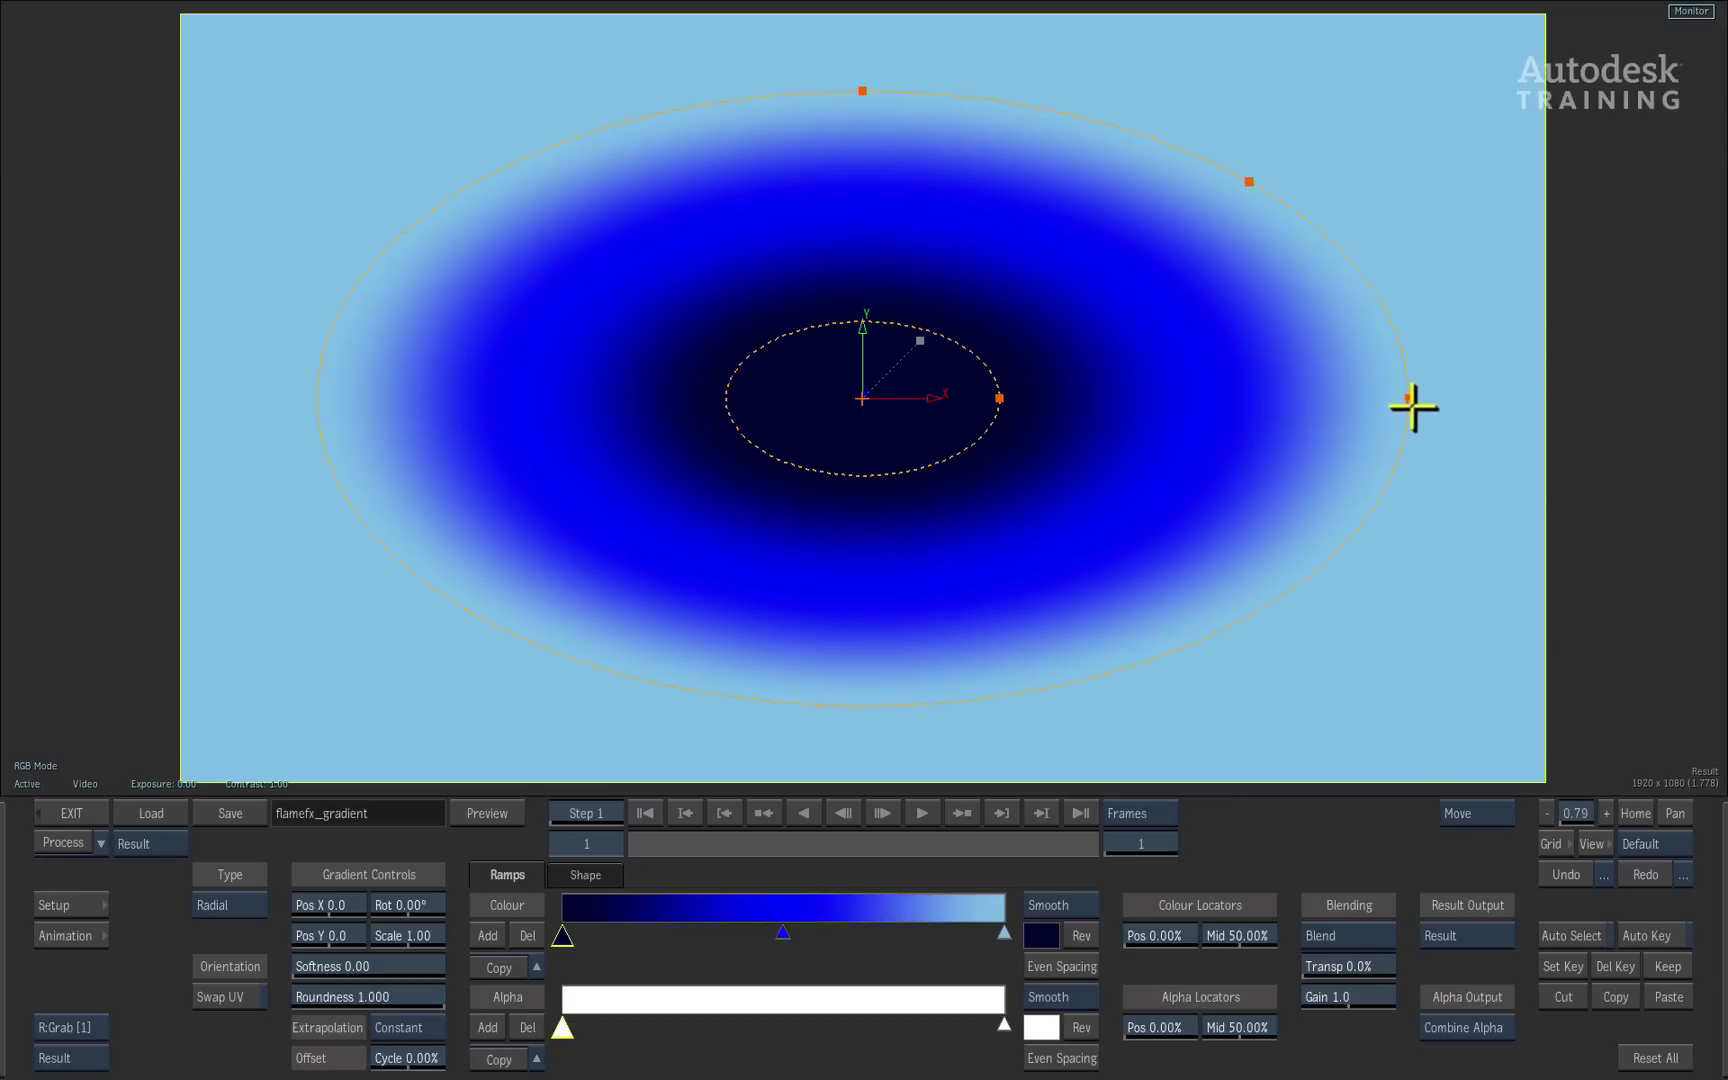
mouse_move(1397, 398)
mouse_down()
mouse_move(1157, 401)
mouse_move(1221, 405)
mouse_move(1157, 401)
mouse_move(1191, 398)
mouse_up()
drag(1010, 399, 1057, 399)
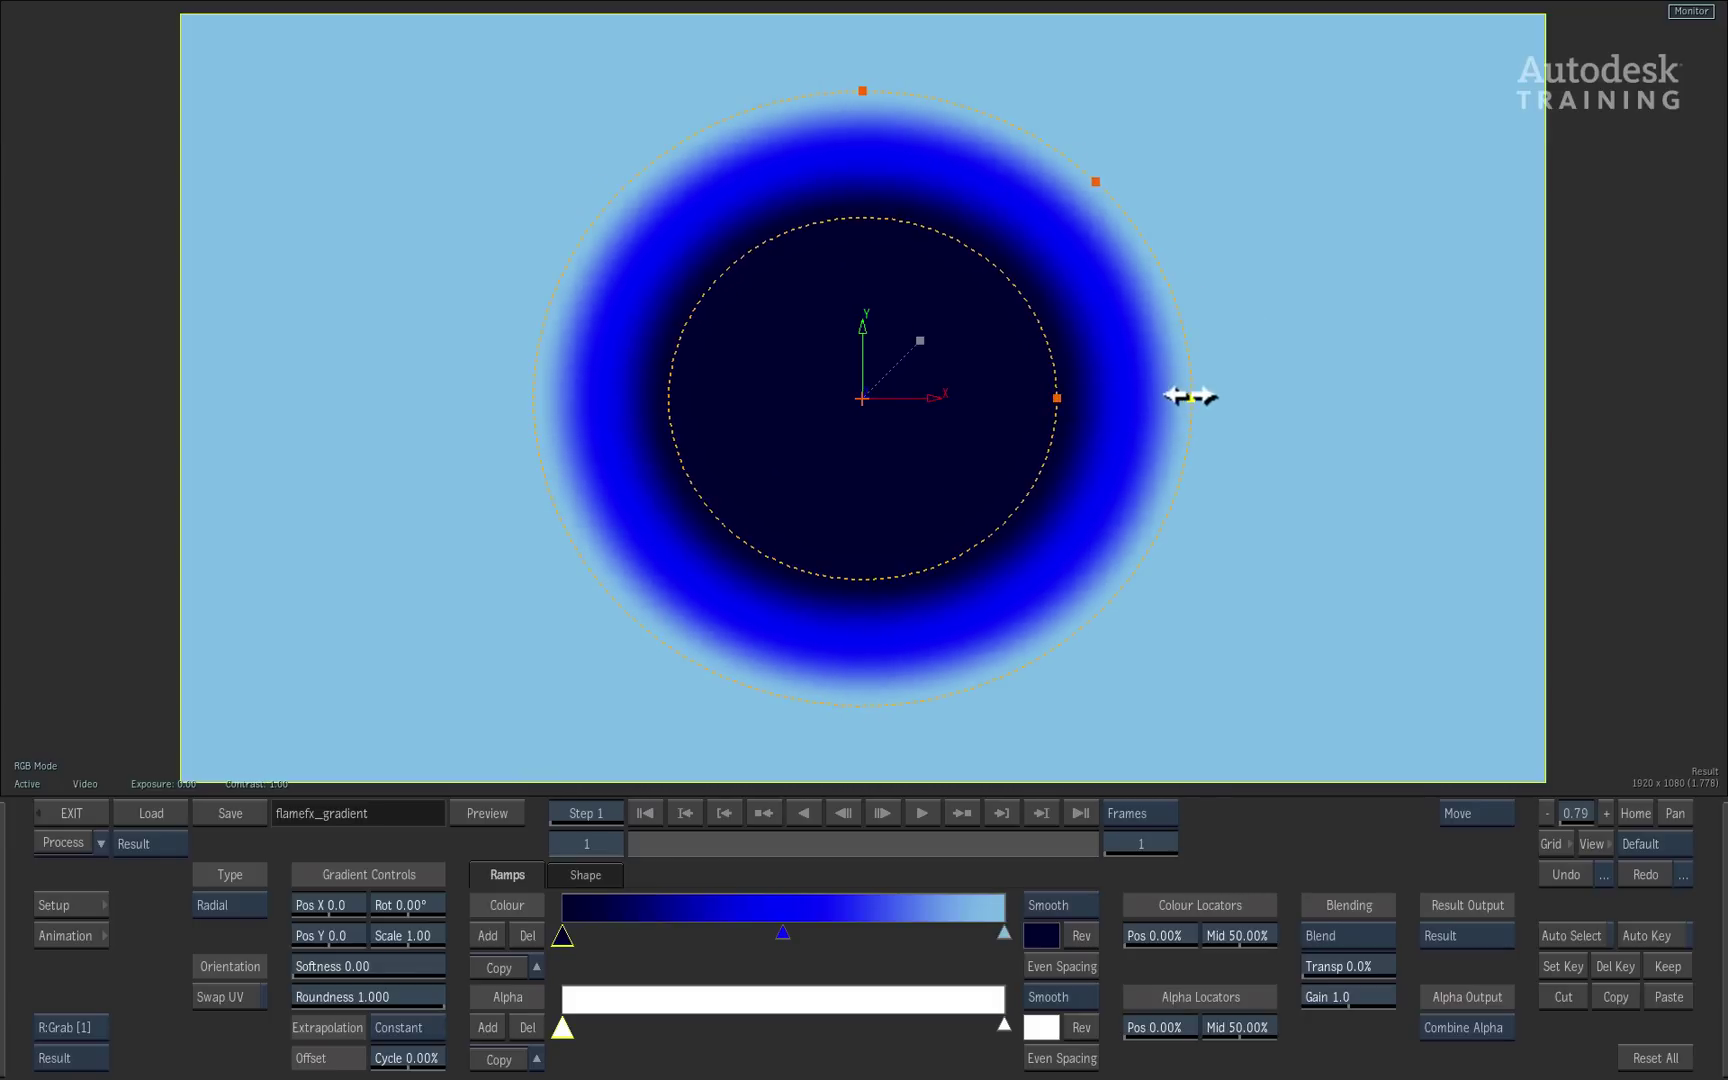
mouse_move(1188, 397)
mouse_down()
mouse_move(1061, 400)
mouse_move(1159, 400)
mouse_up()
mouse_move(870, 90)
mouse_down()
mouse_move(865, 148)
mouse_move(863, 118)
mouse_up()
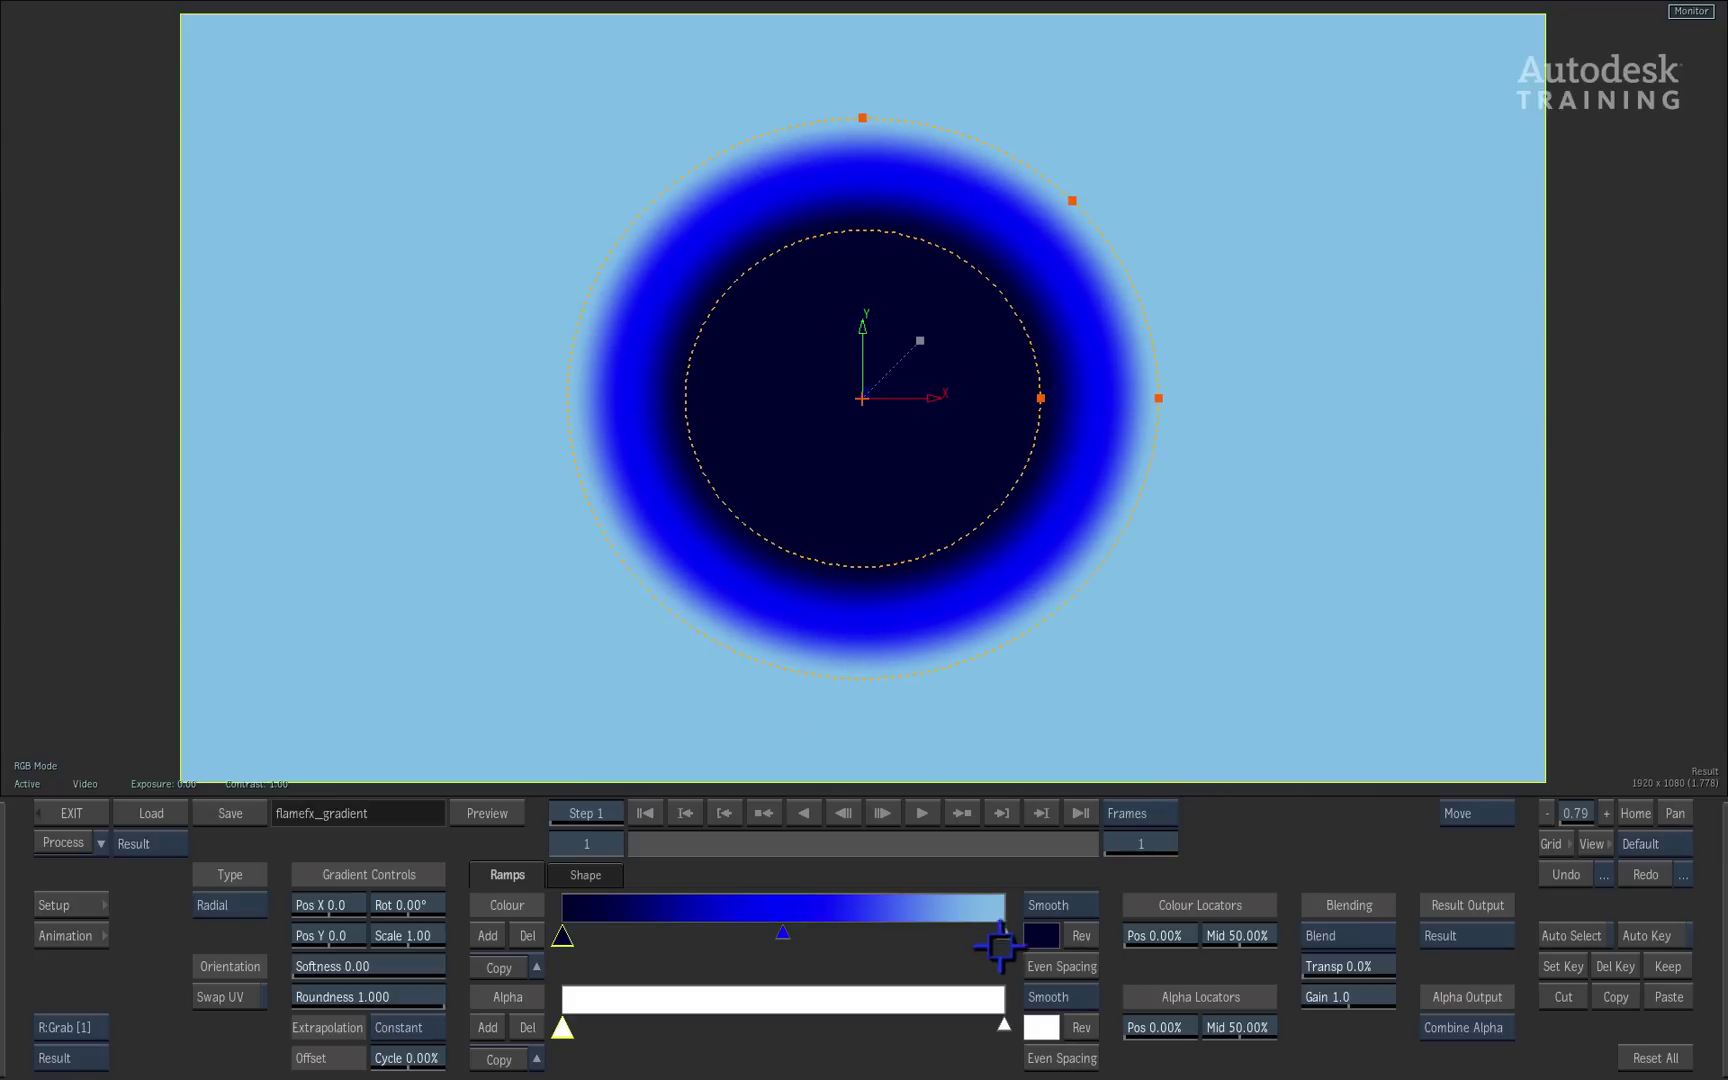
click(1037, 934)
drag(1062, 753, 1085, 765)
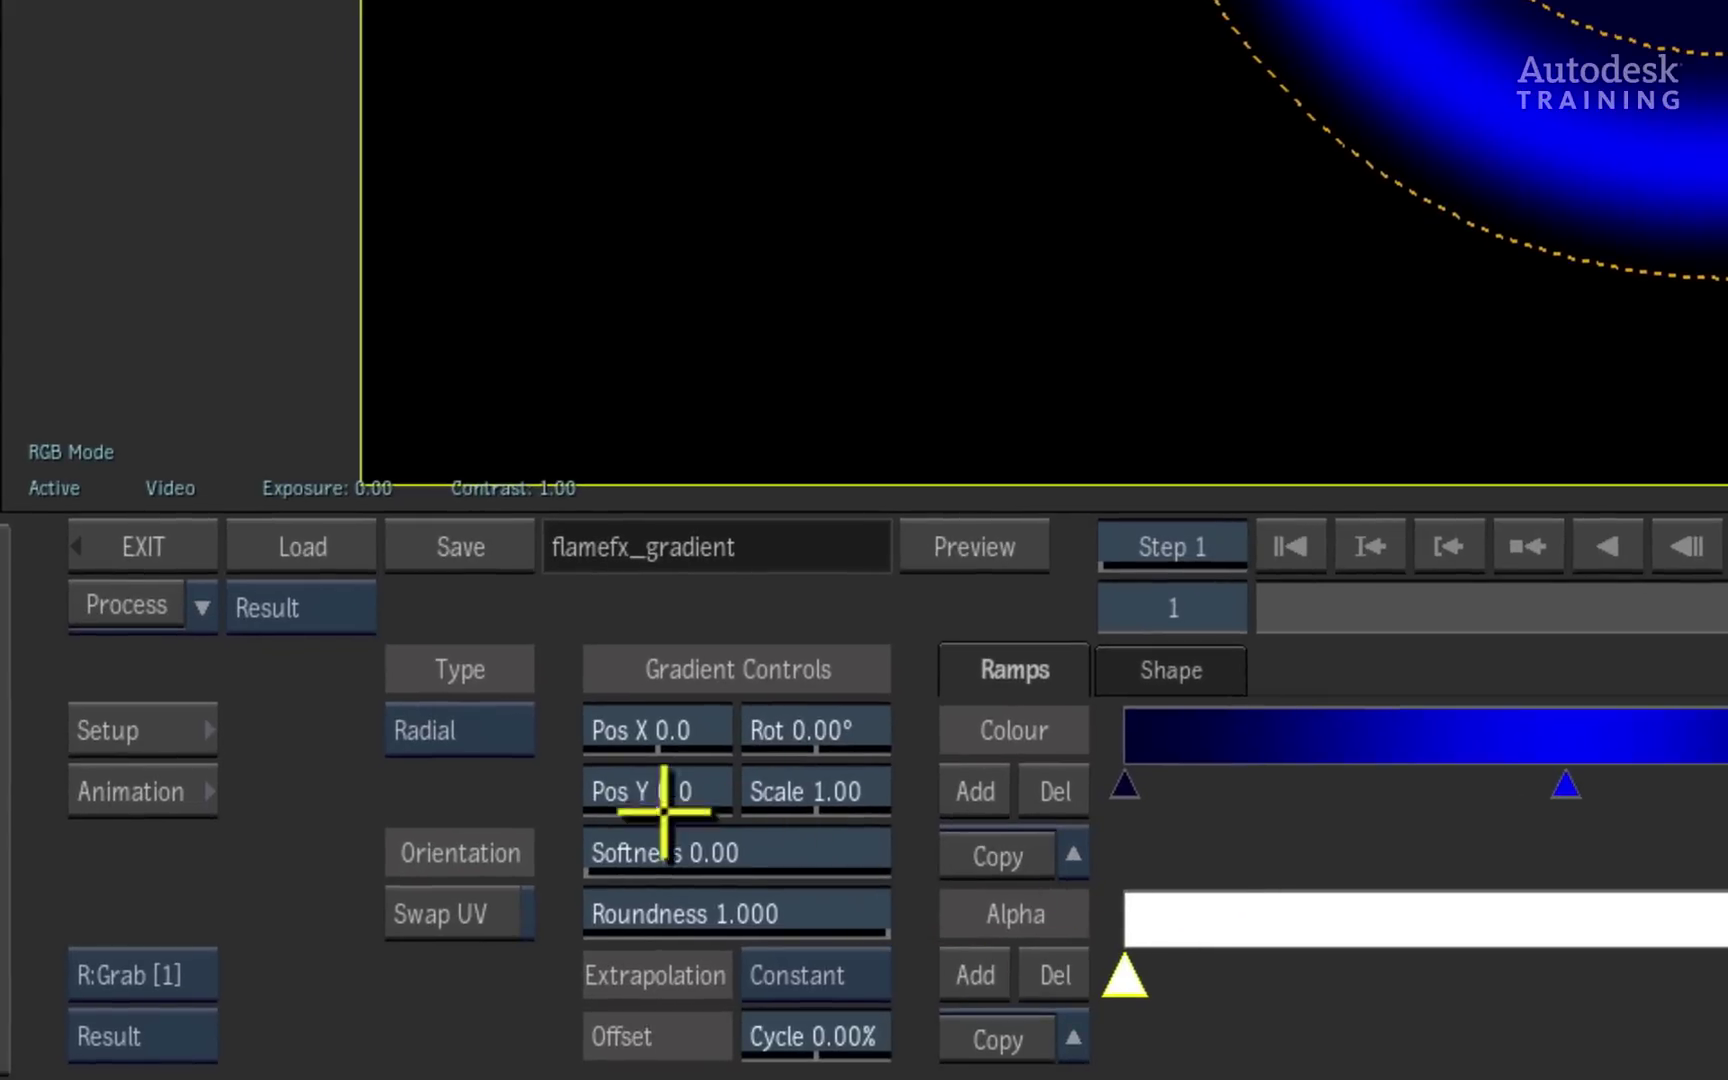
Step: Set Extrapolation to Repeat and shift the ring Cycle to about 150%
click(871, 969)
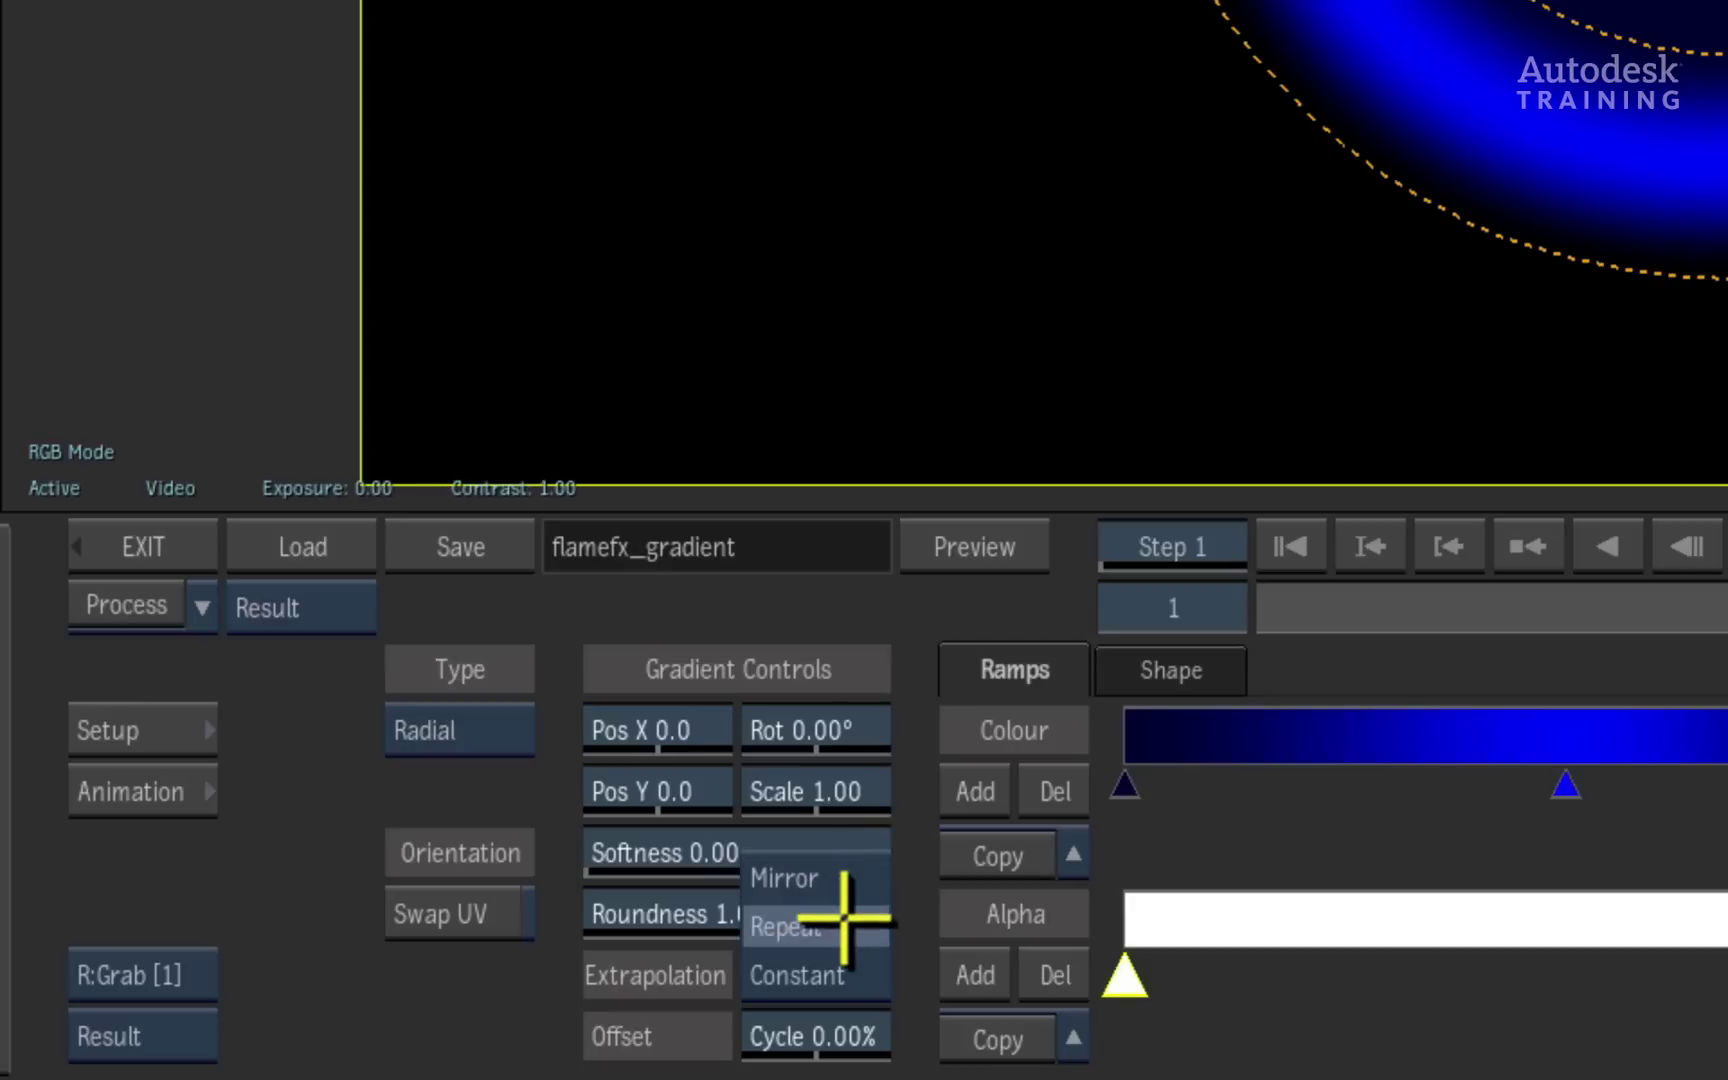
click(847, 923)
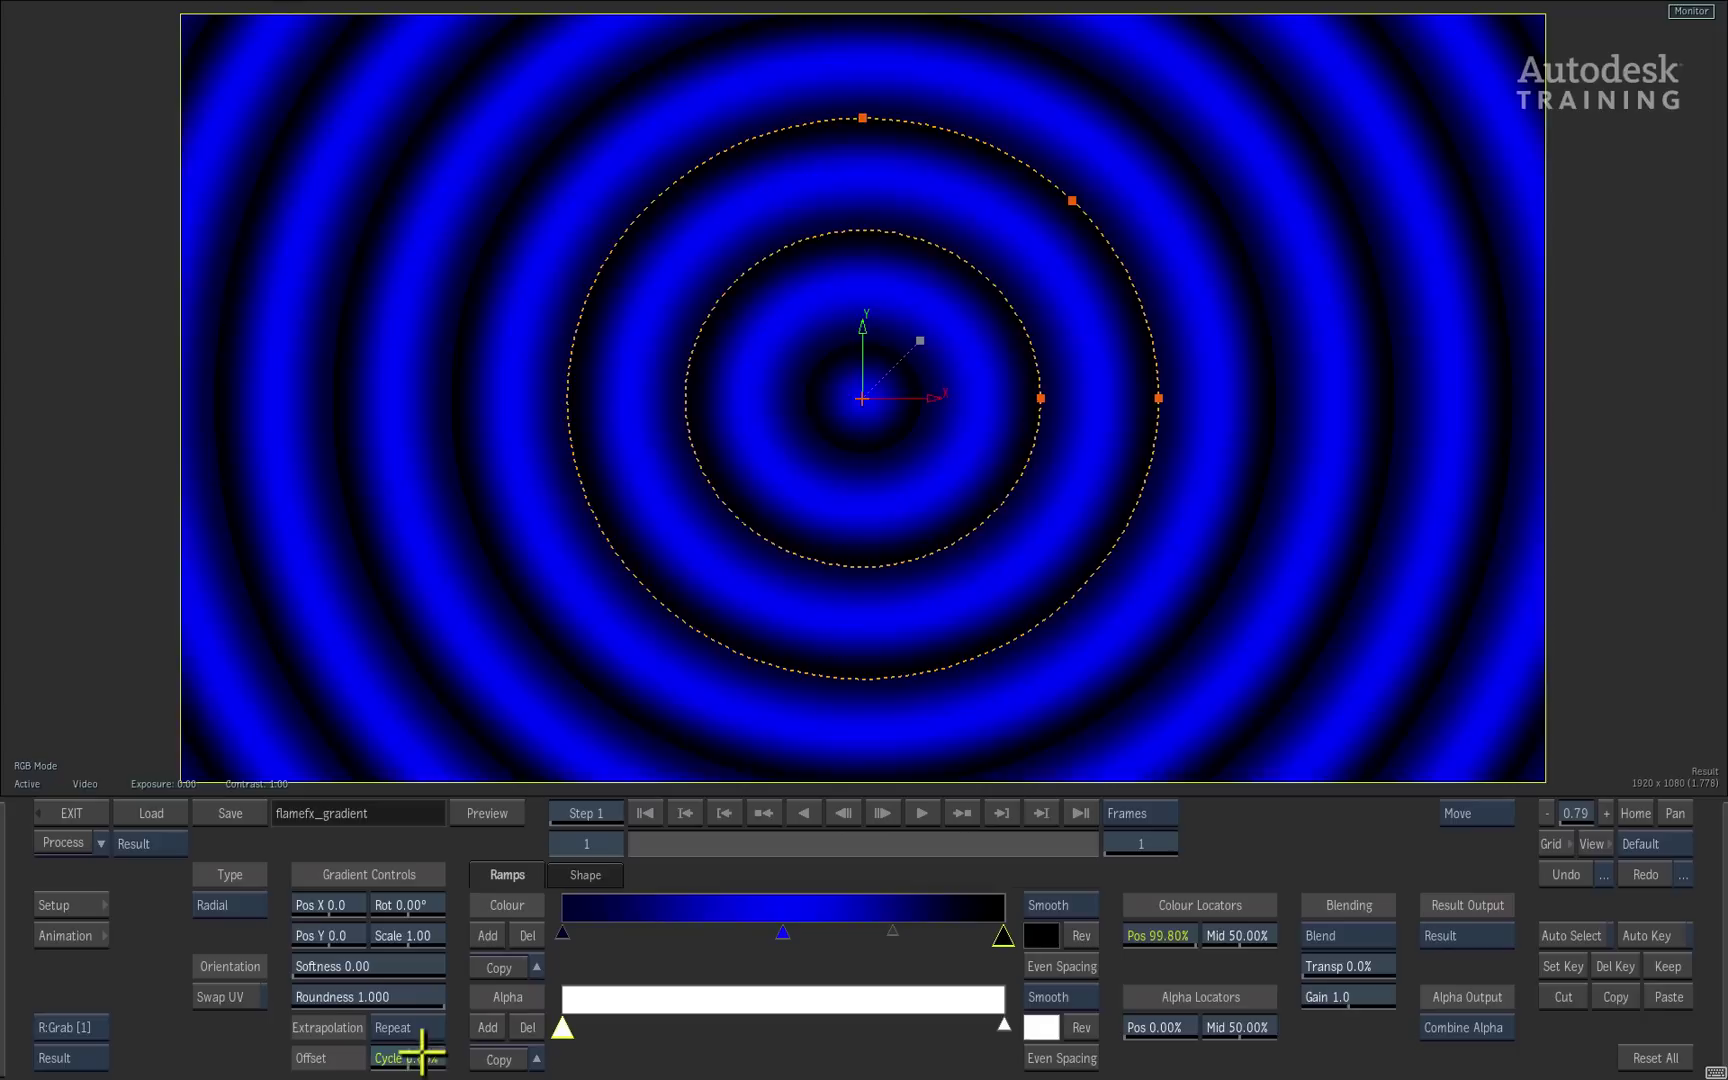
mouse_move(421, 1054)
mouse_down()
mouse_move(704, 996)
mouse_move(553, 1007)
mouse_up()
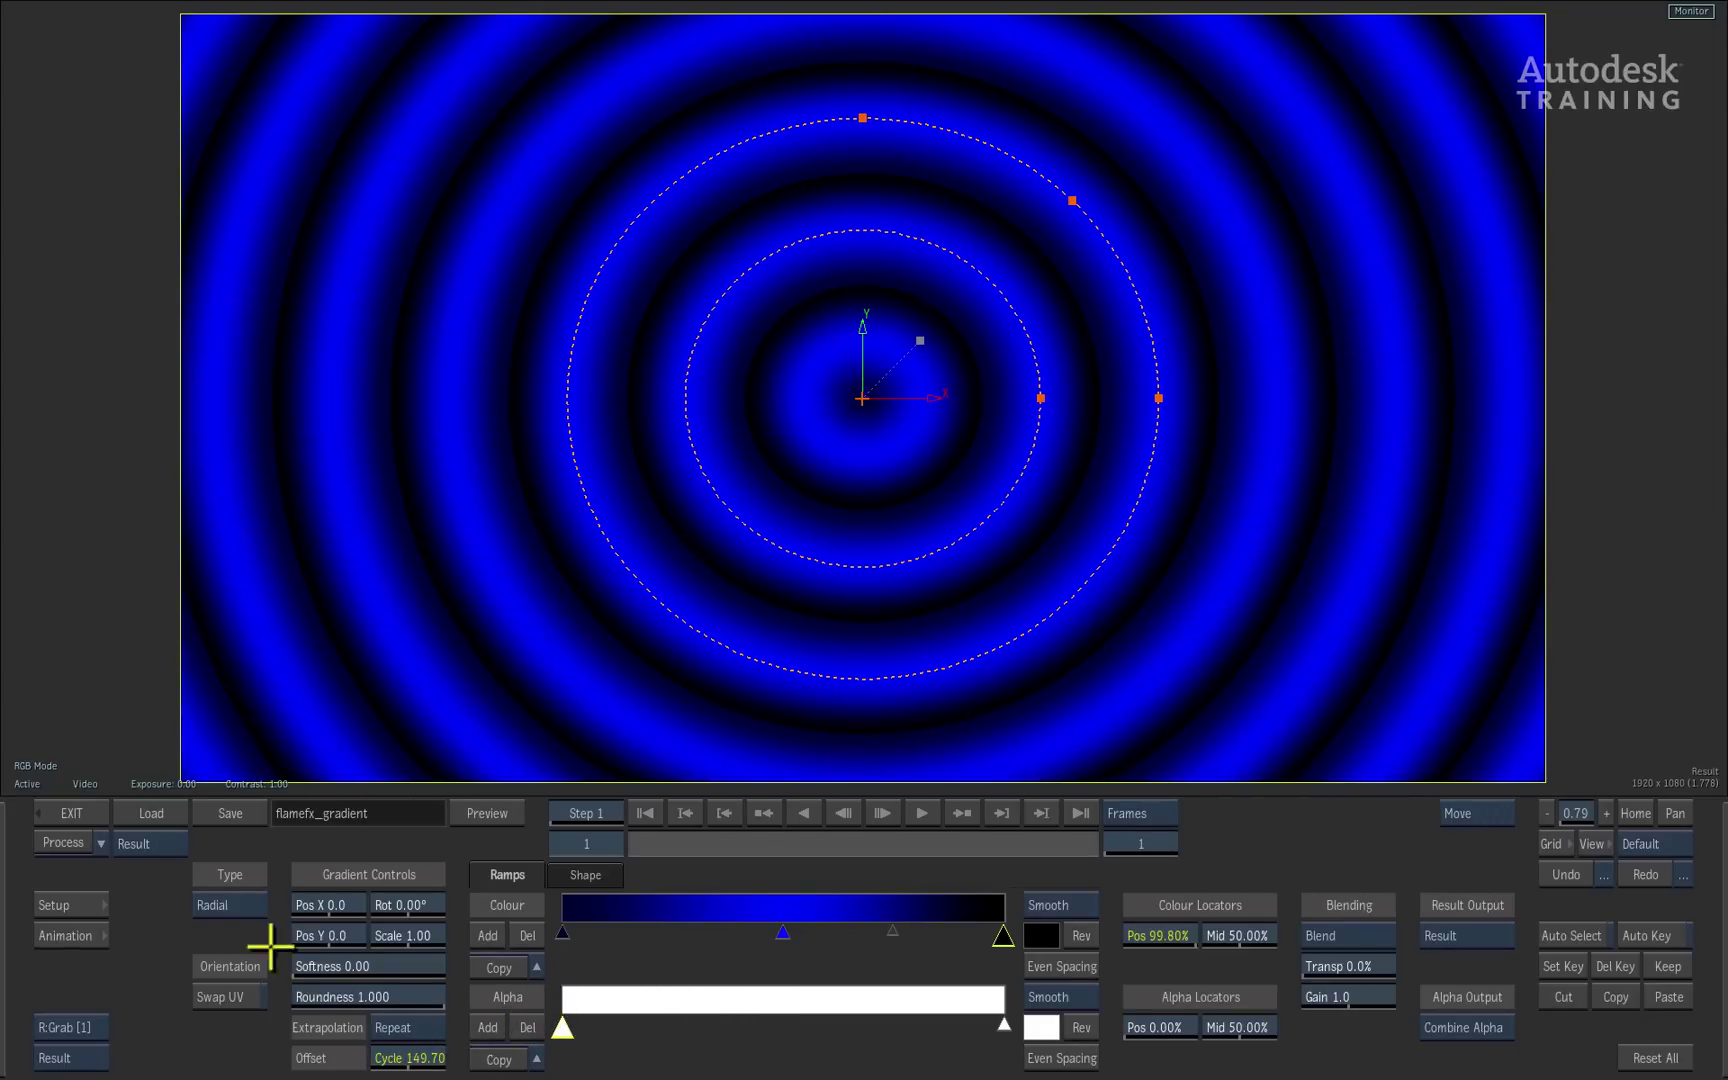
Step: Make the gradient a Spline type and bend its path from upper left to lower right
click(248, 906)
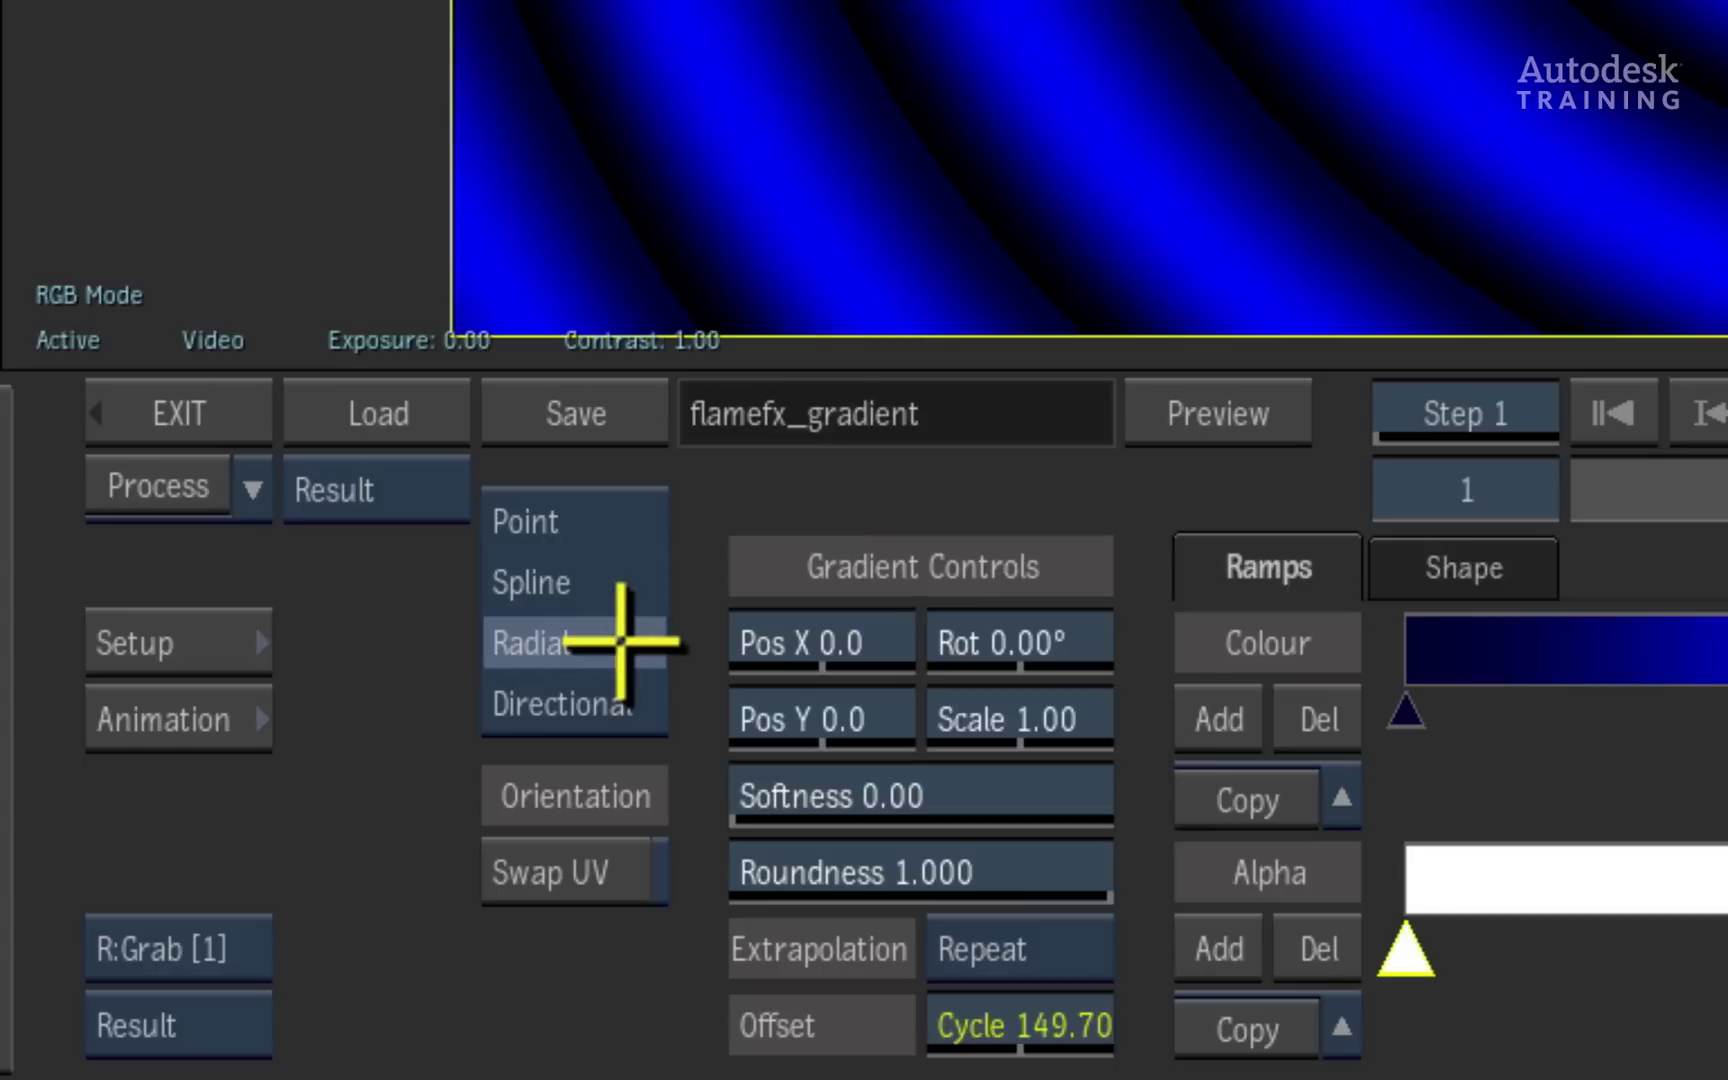
click(636, 580)
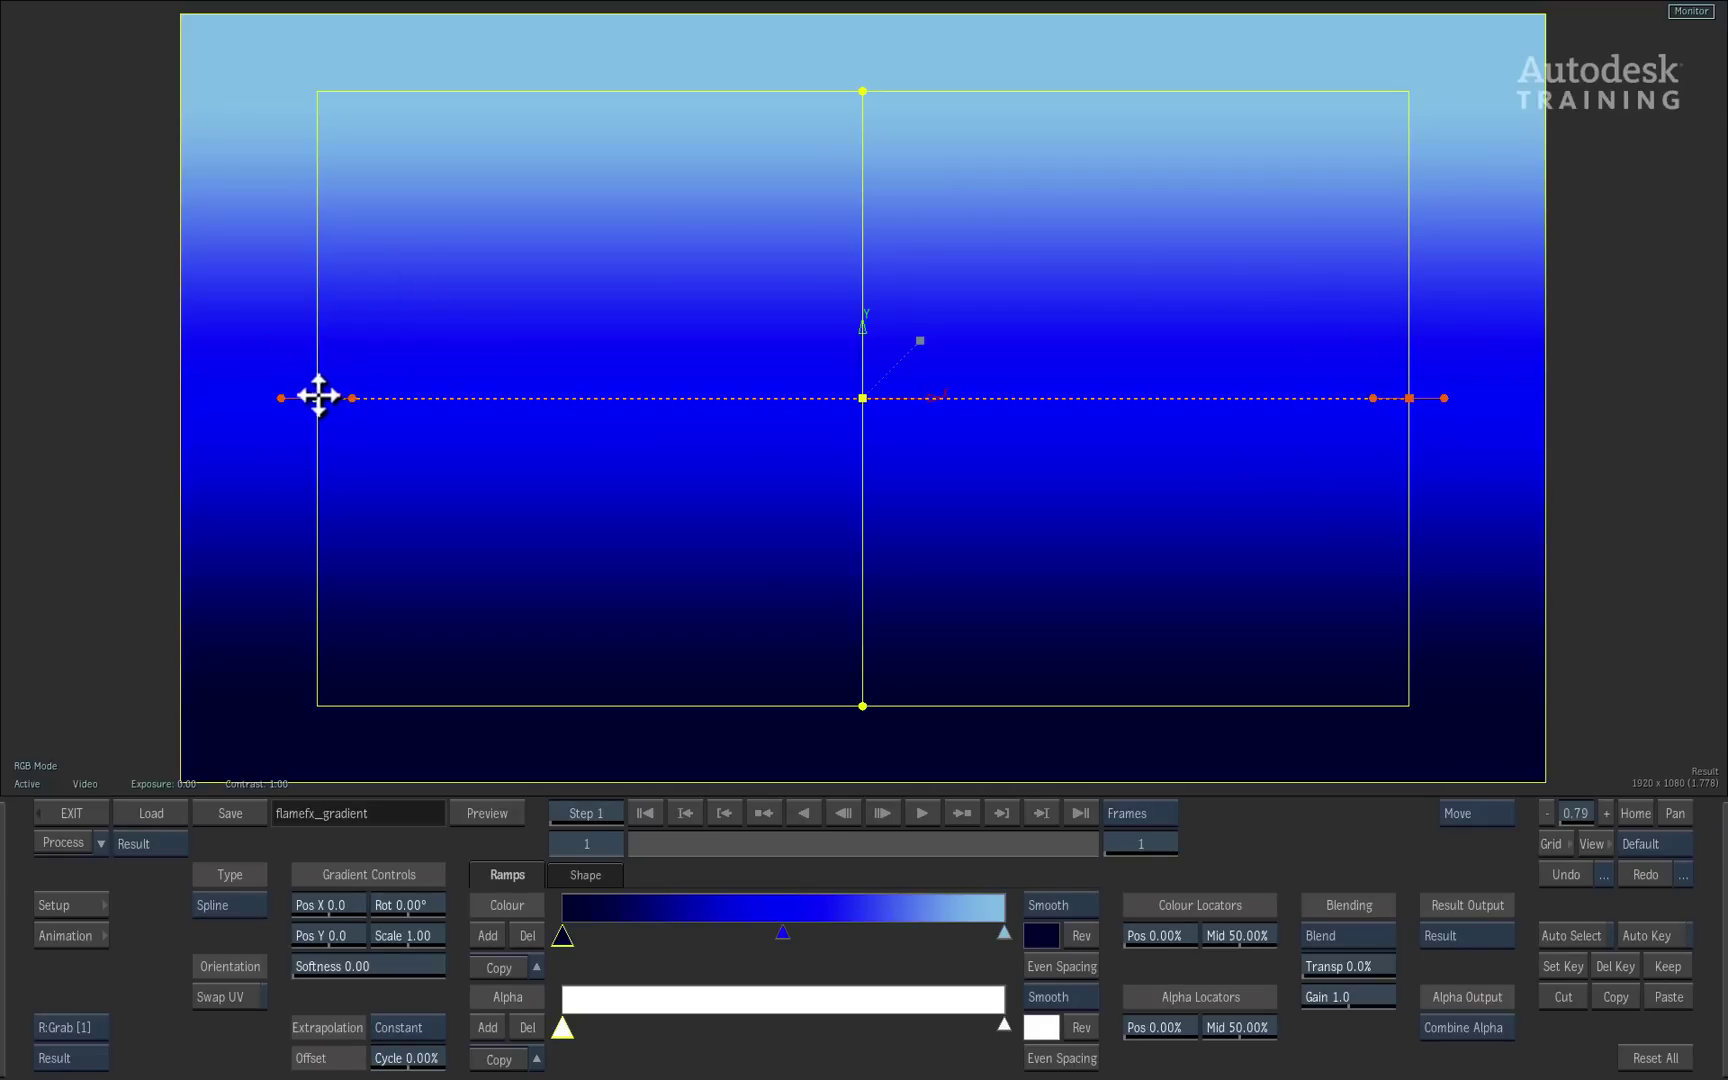
mouse_move(318, 394)
mouse_down()
mouse_move(270, 148)
mouse_move(236, 136)
mouse_up()
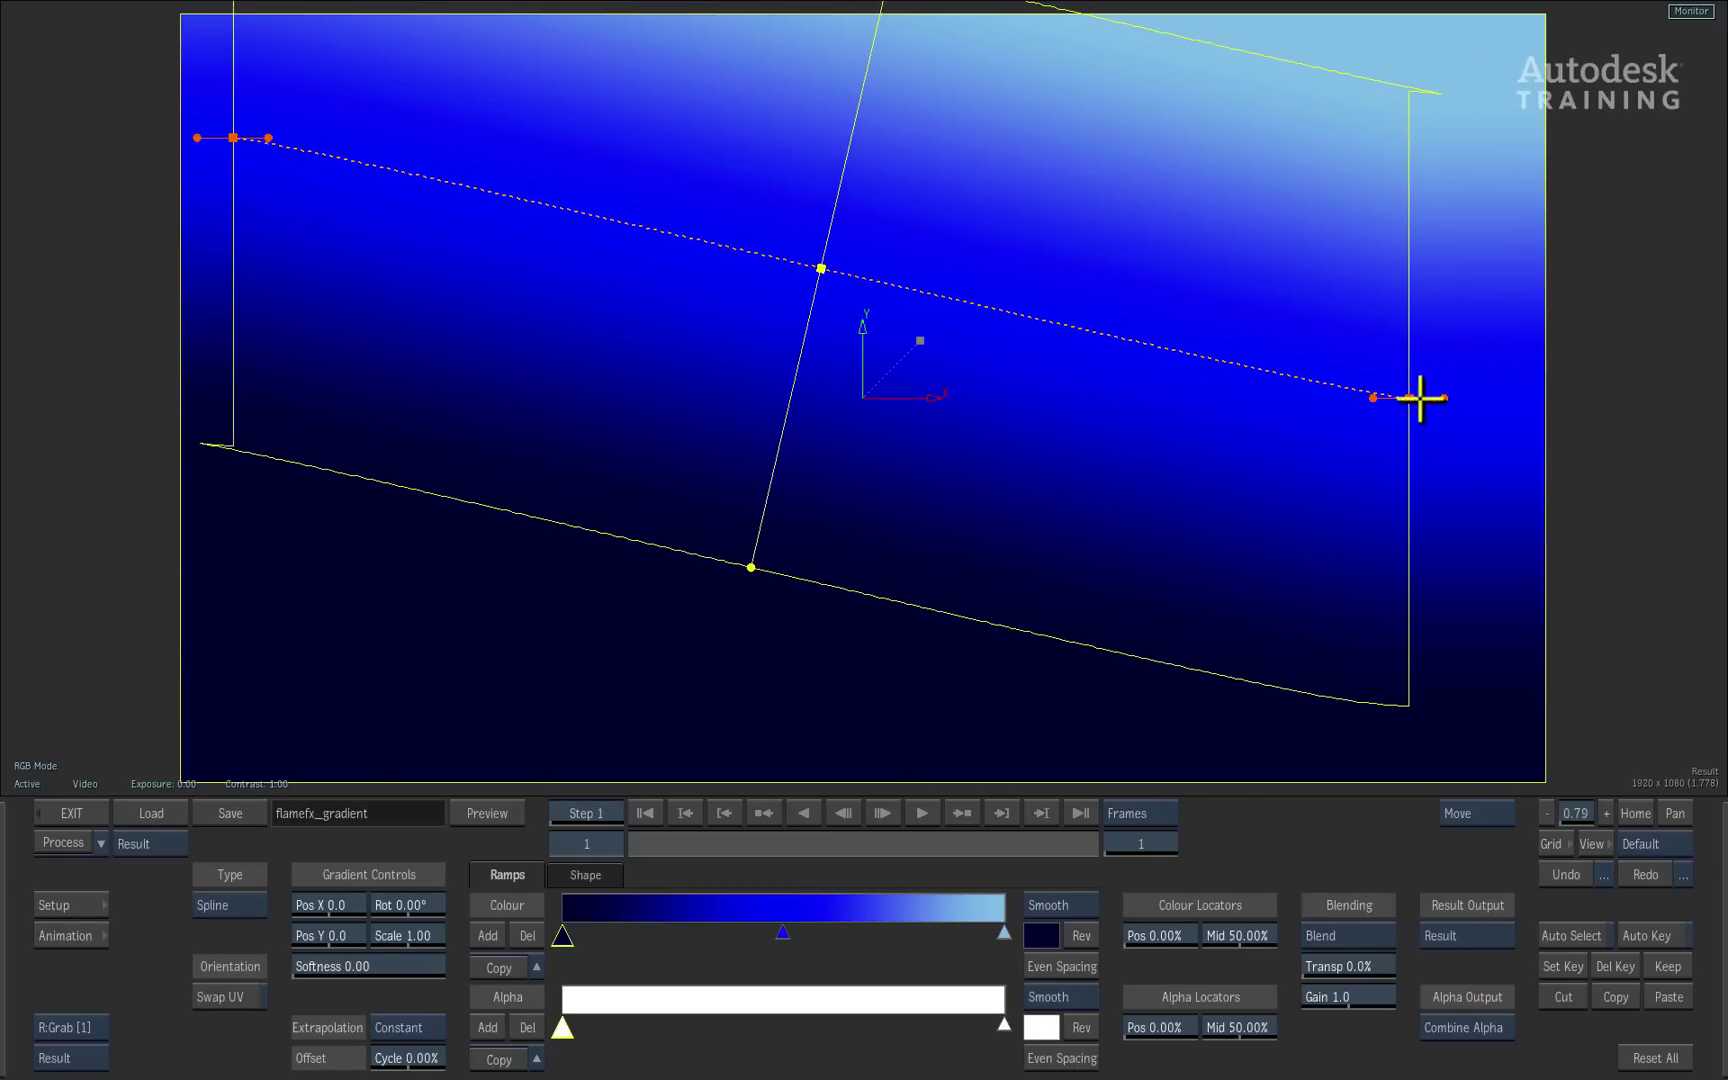
drag(1419, 398, 1502, 670)
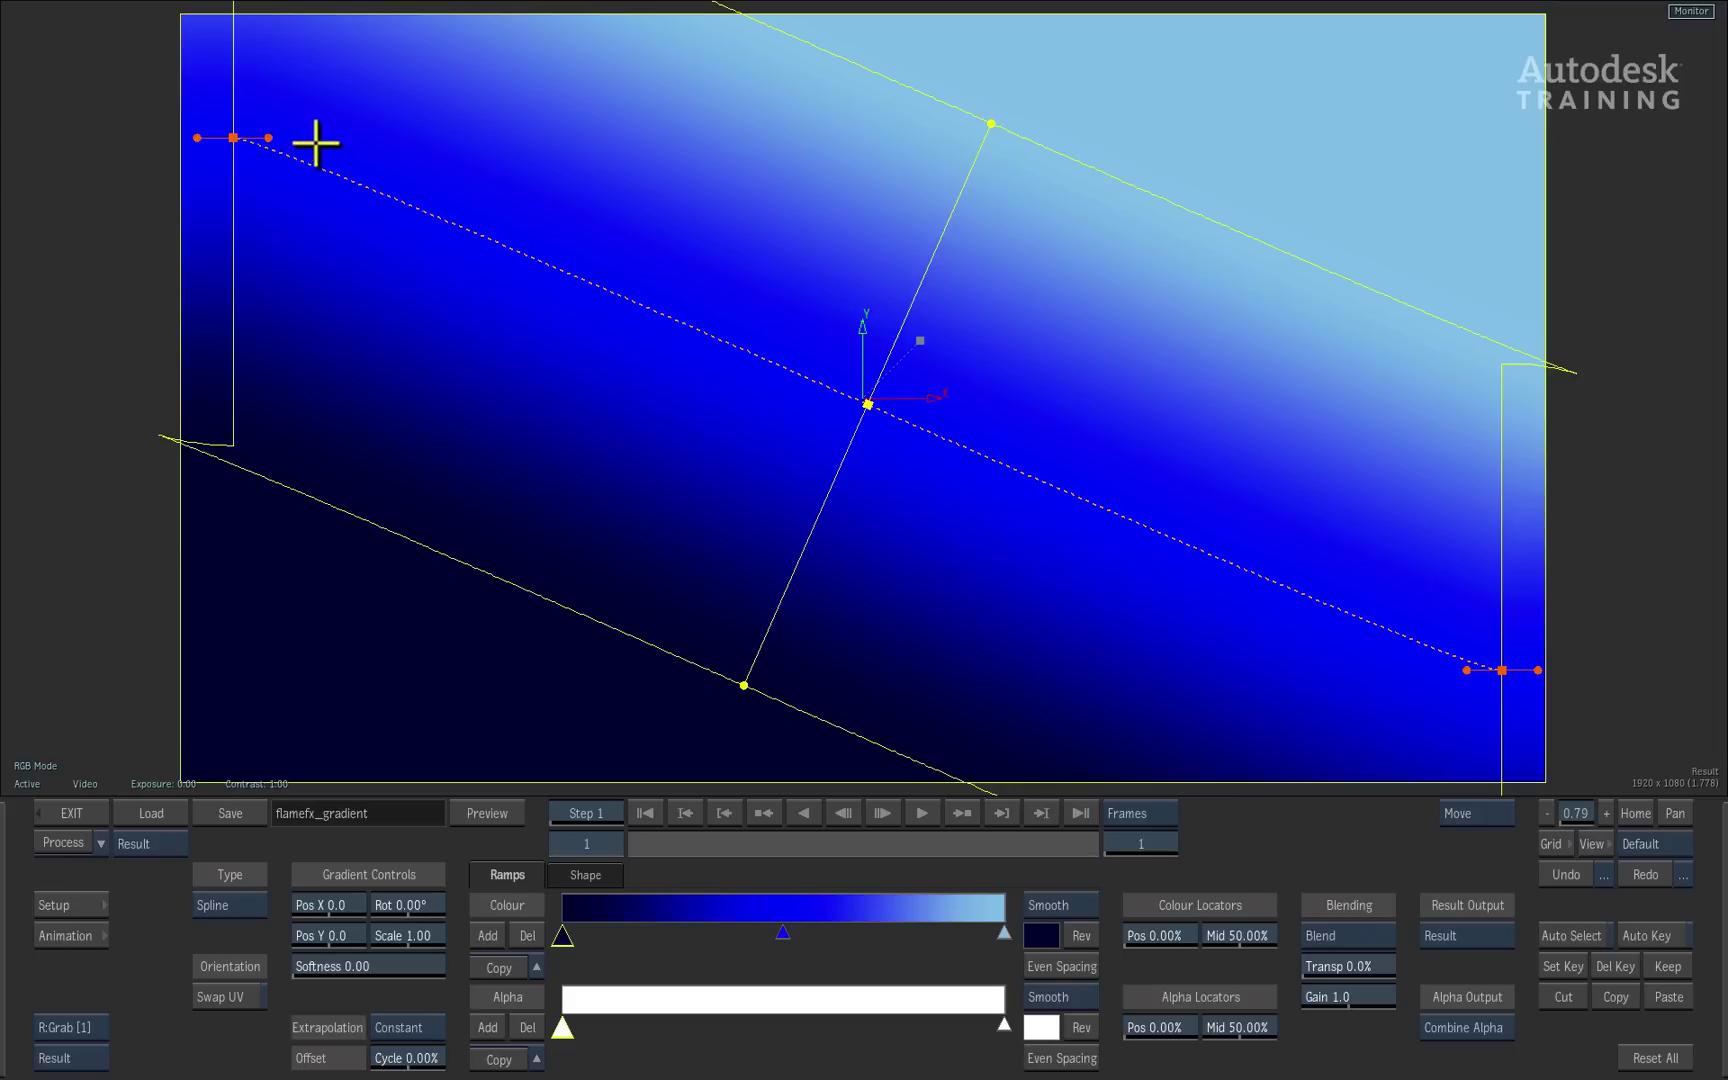
mouse_move(271, 136)
mouse_down()
mouse_move(494, 124)
mouse_move(347, 139)
mouse_move(402, 139)
mouse_move(363, 212)
mouse_move(255, 297)
mouse_move(374, 220)
mouse_move(364, 112)
mouse_move(349, 132)
mouse_up()
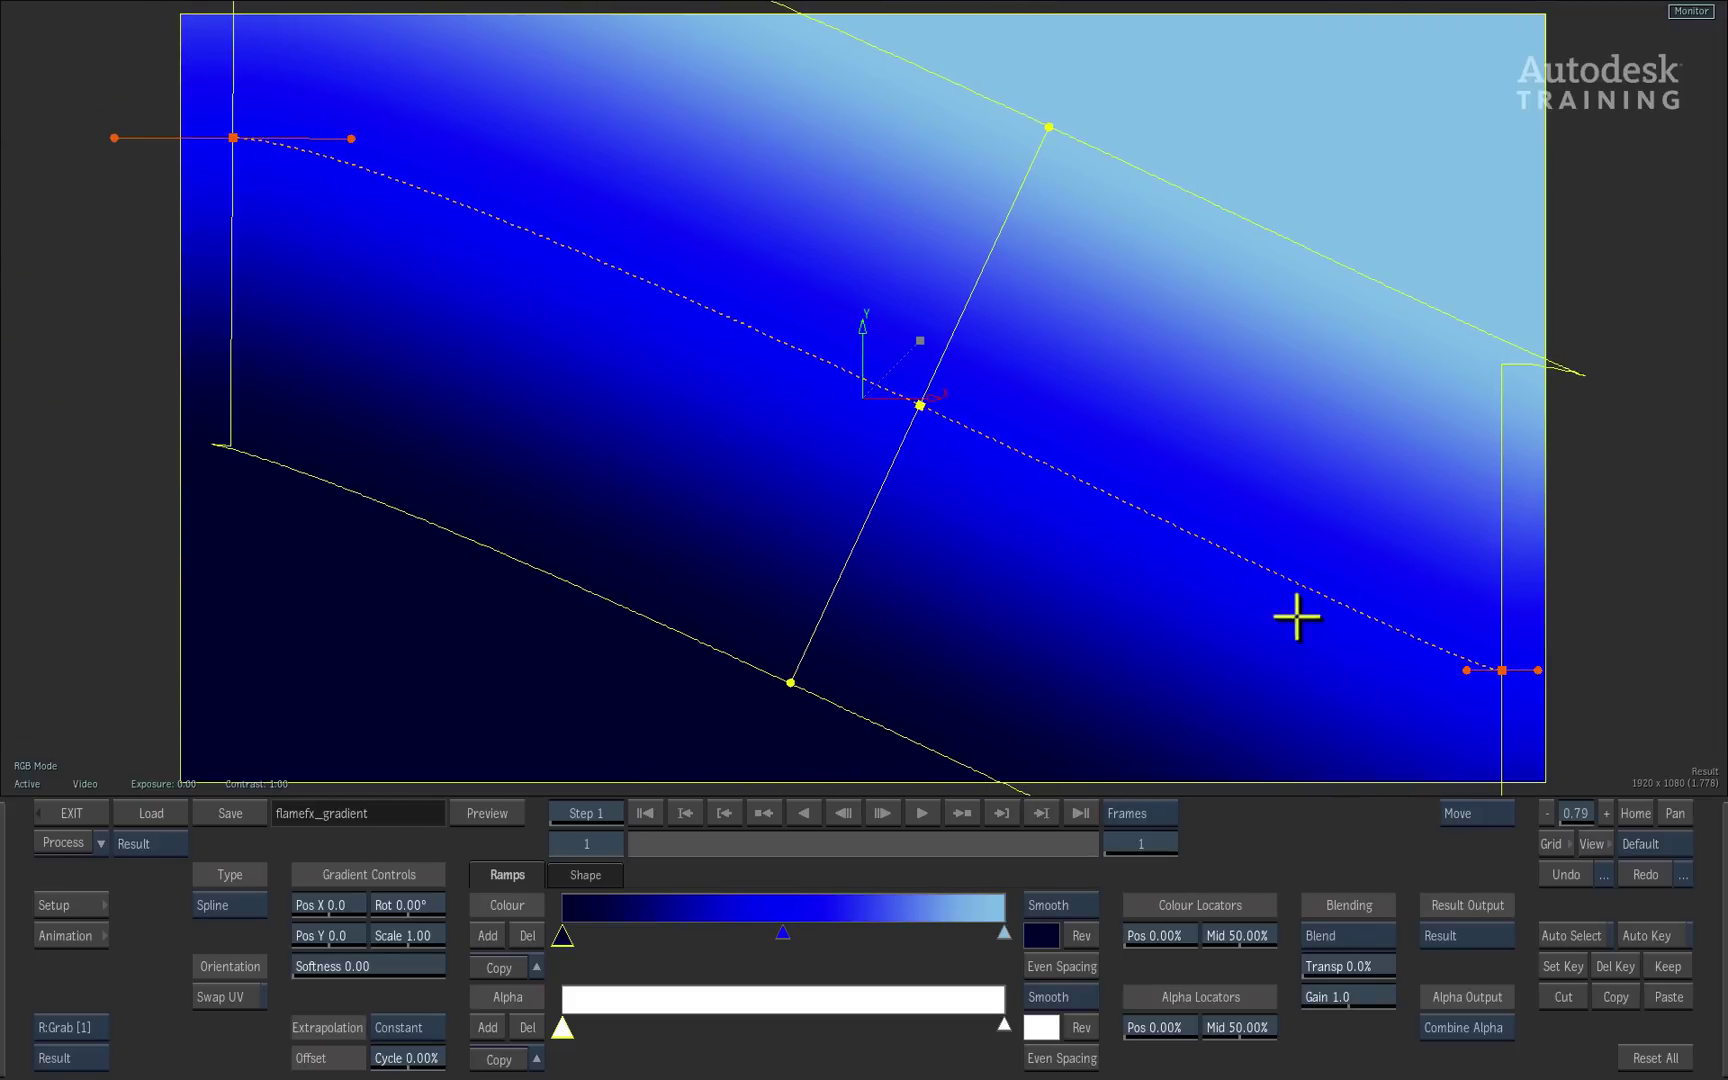
mouse_move(1467, 670)
mouse_down()
mouse_move(1273, 675)
mouse_move(1261, 716)
mouse_up()
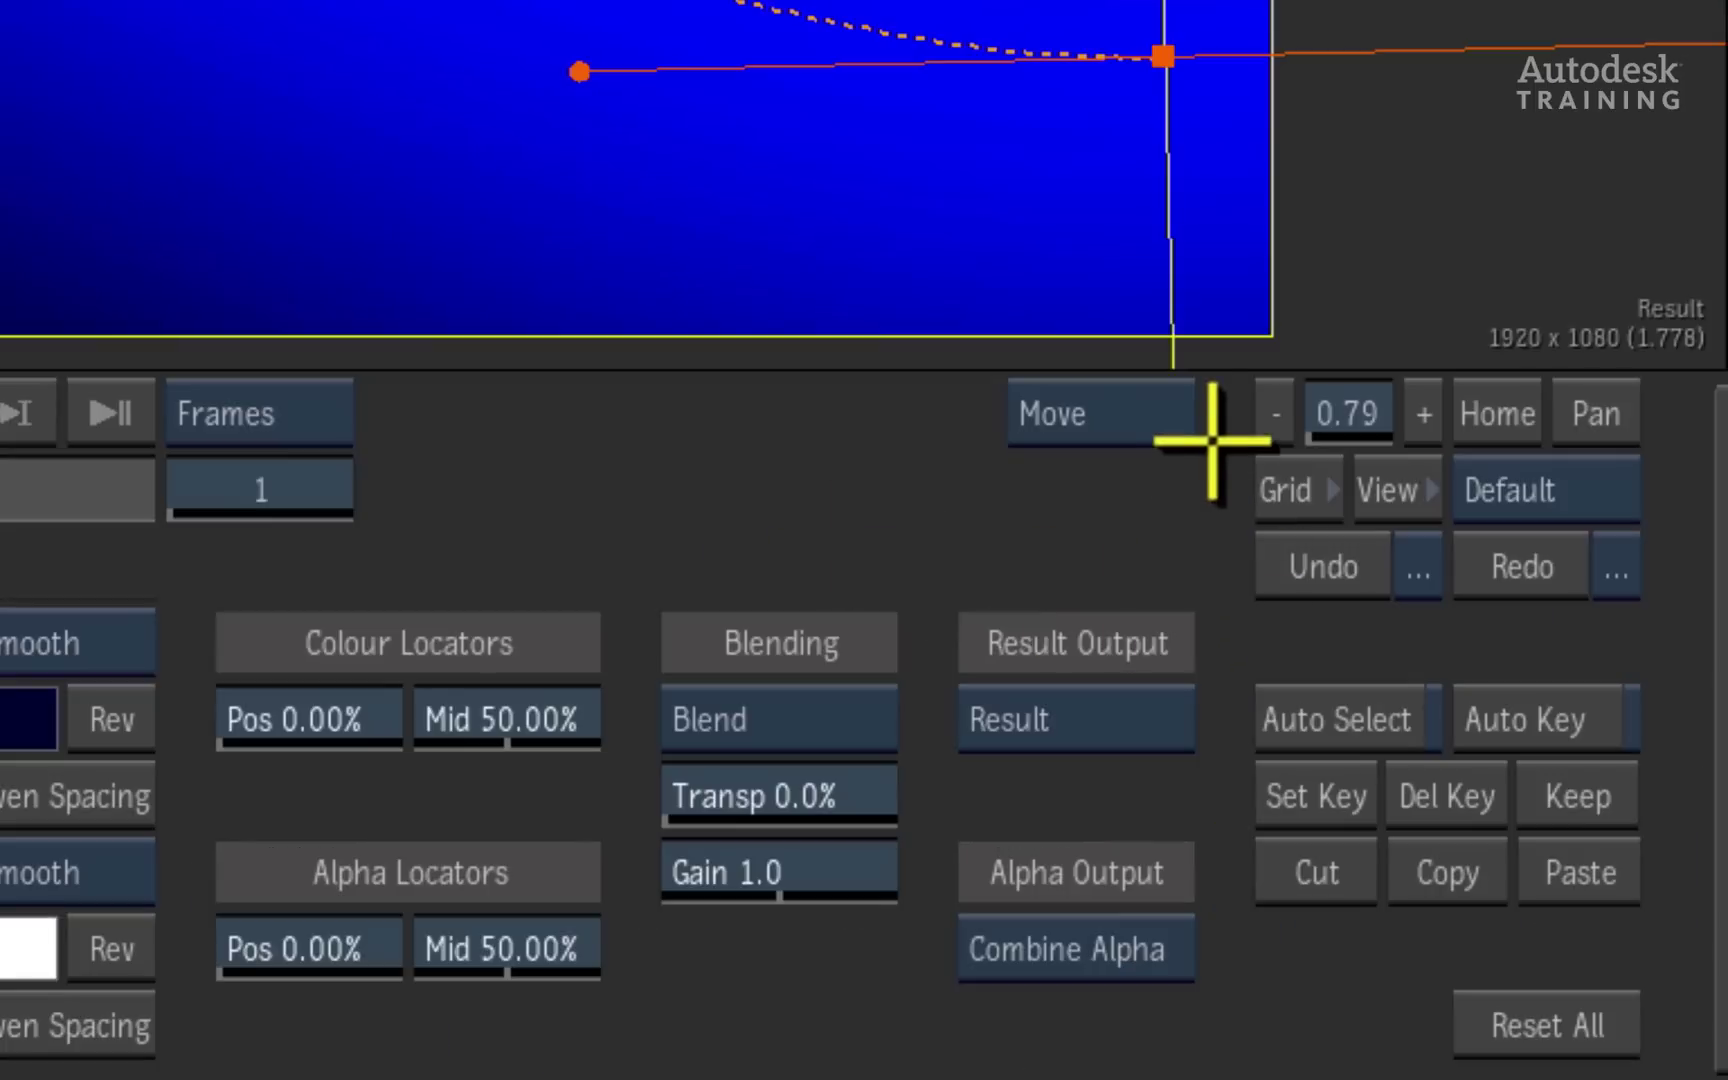
Step: Switch the spline edit mode to Add, then place and position a new point on the curve
click(1497, 814)
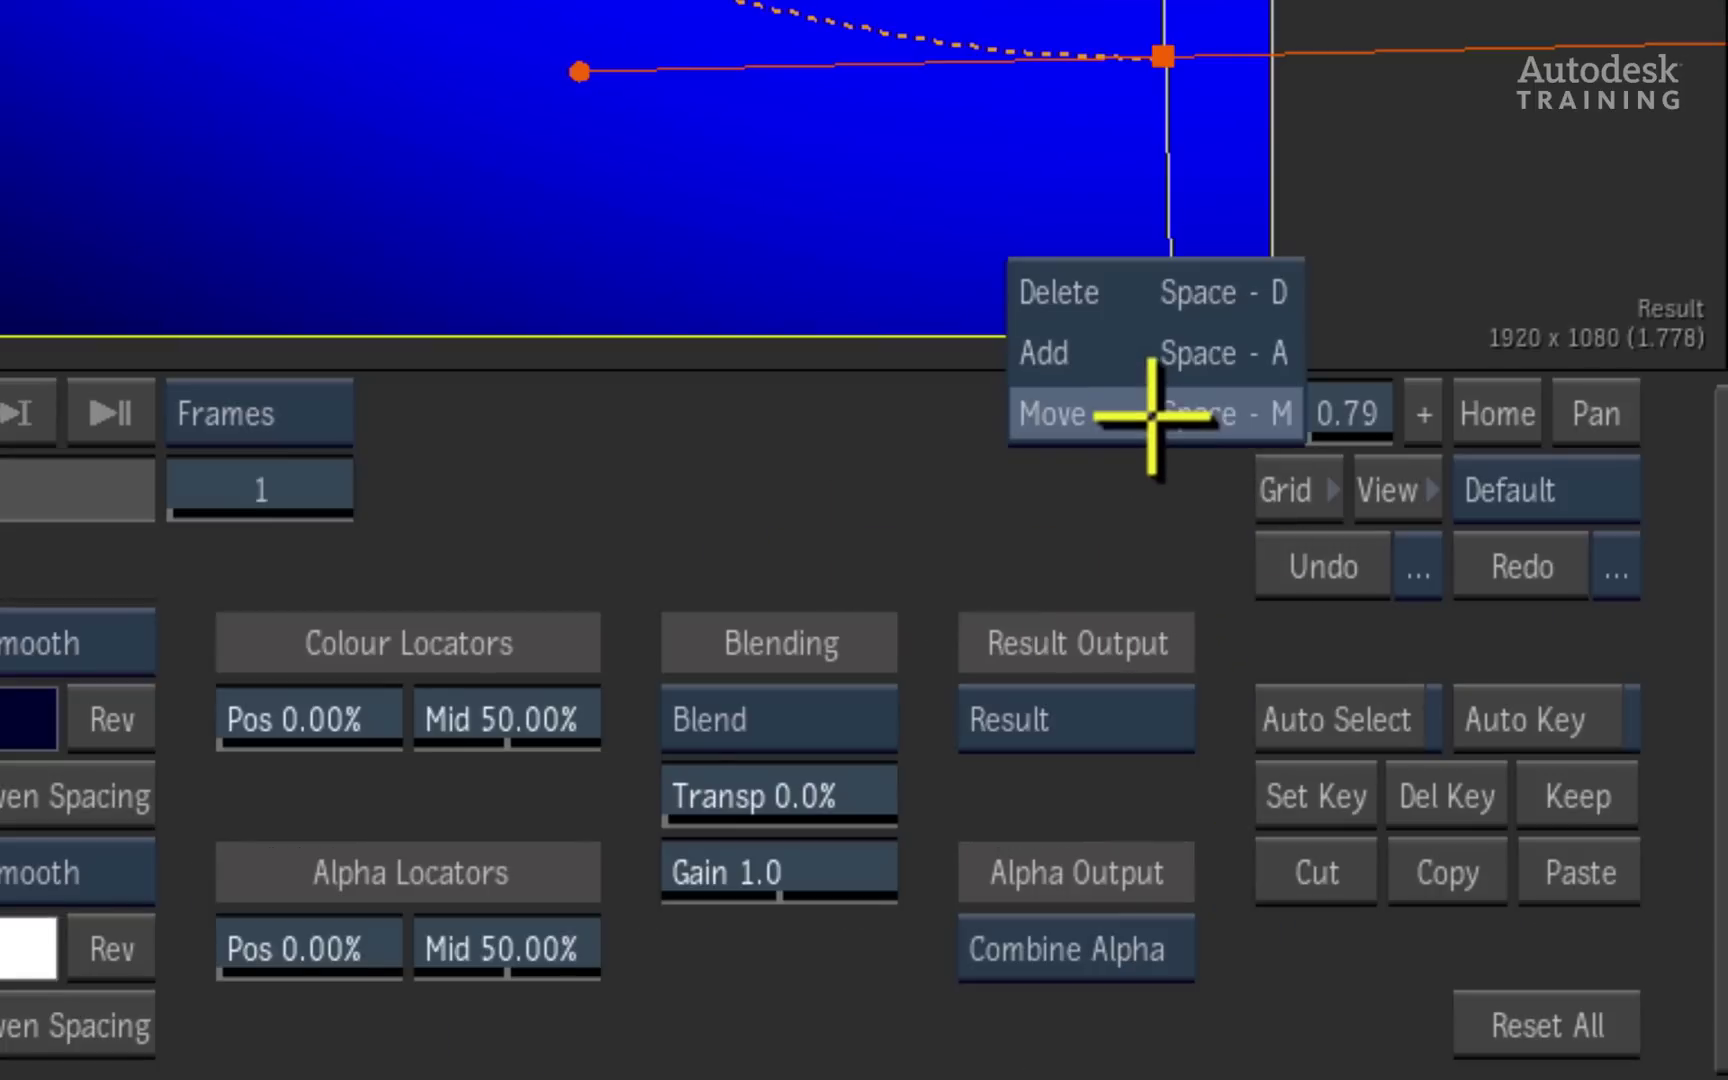
click(1154, 354)
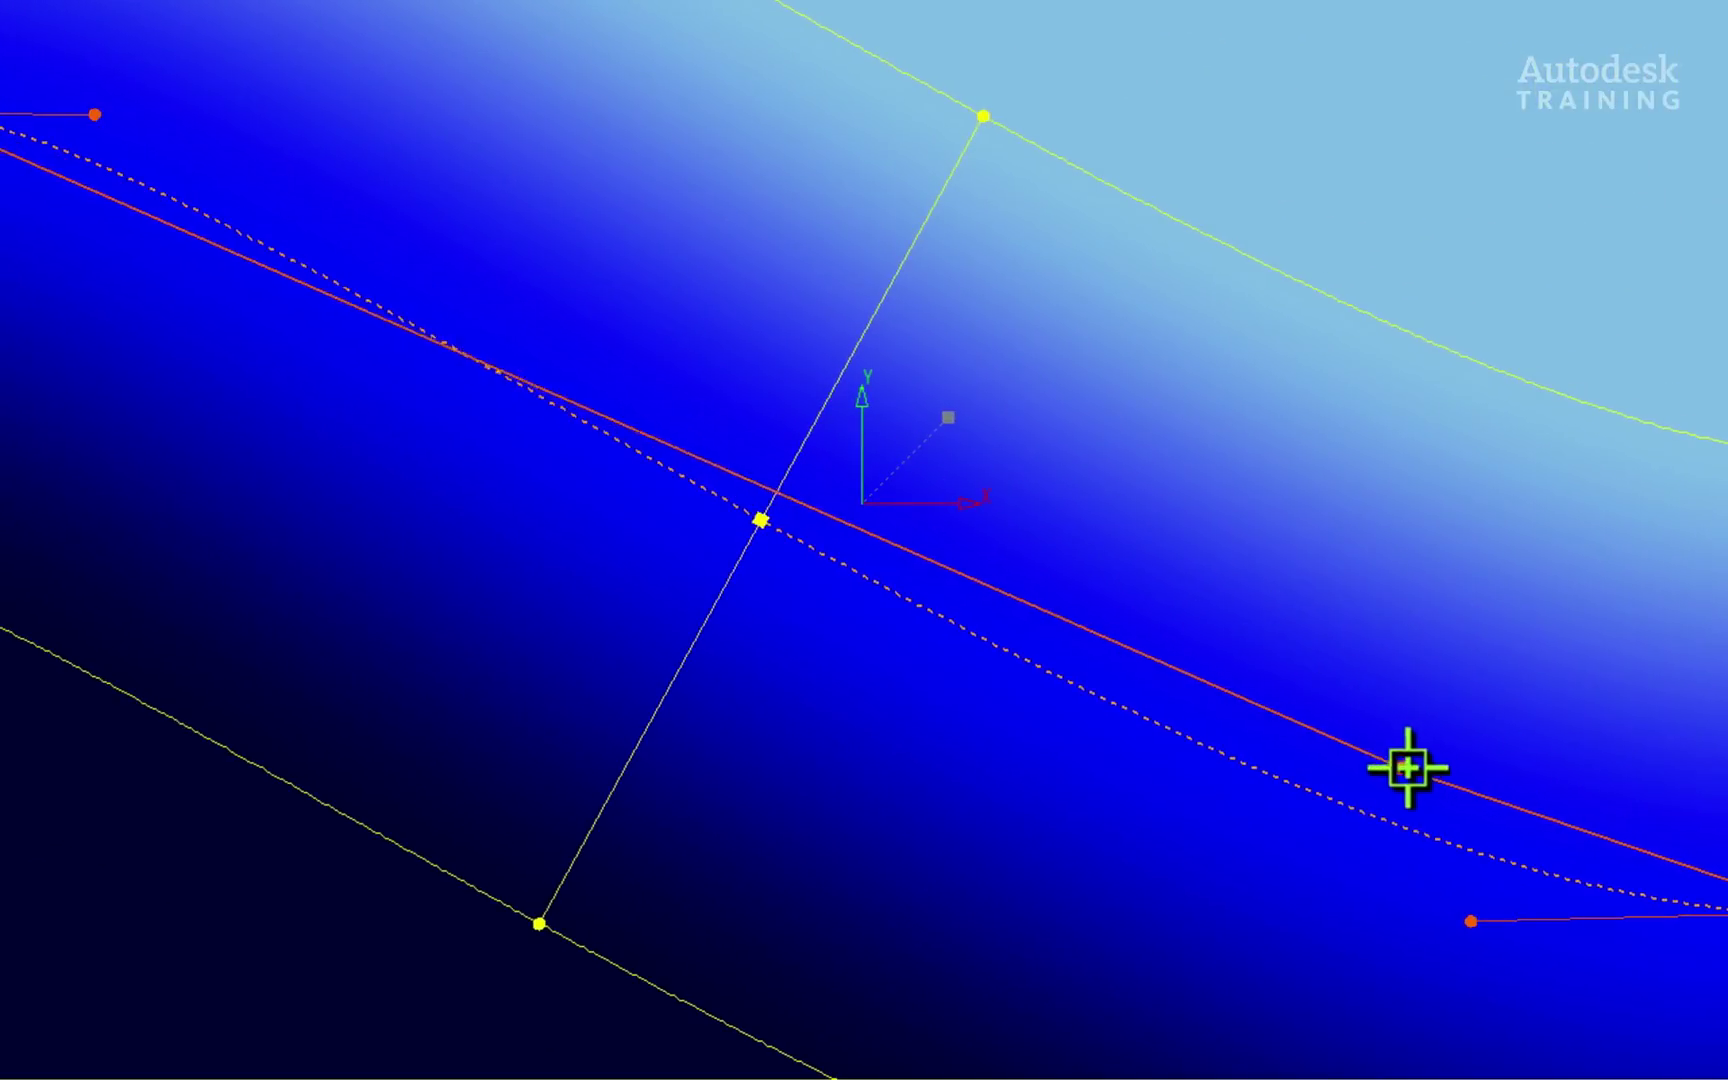
mouse_move(1420, 681)
mouse_down()
mouse_move(1311, 729)
mouse_move(1238, 579)
mouse_move(1454, 710)
mouse_move(1444, 660)
mouse_up()
mouse_move(552, 452)
mouse_down()
mouse_move(339, 433)
mouse_move(830, 567)
mouse_move(941, 945)
mouse_move(830, 953)
mouse_move(877, 831)
mouse_move(923, 834)
mouse_up()
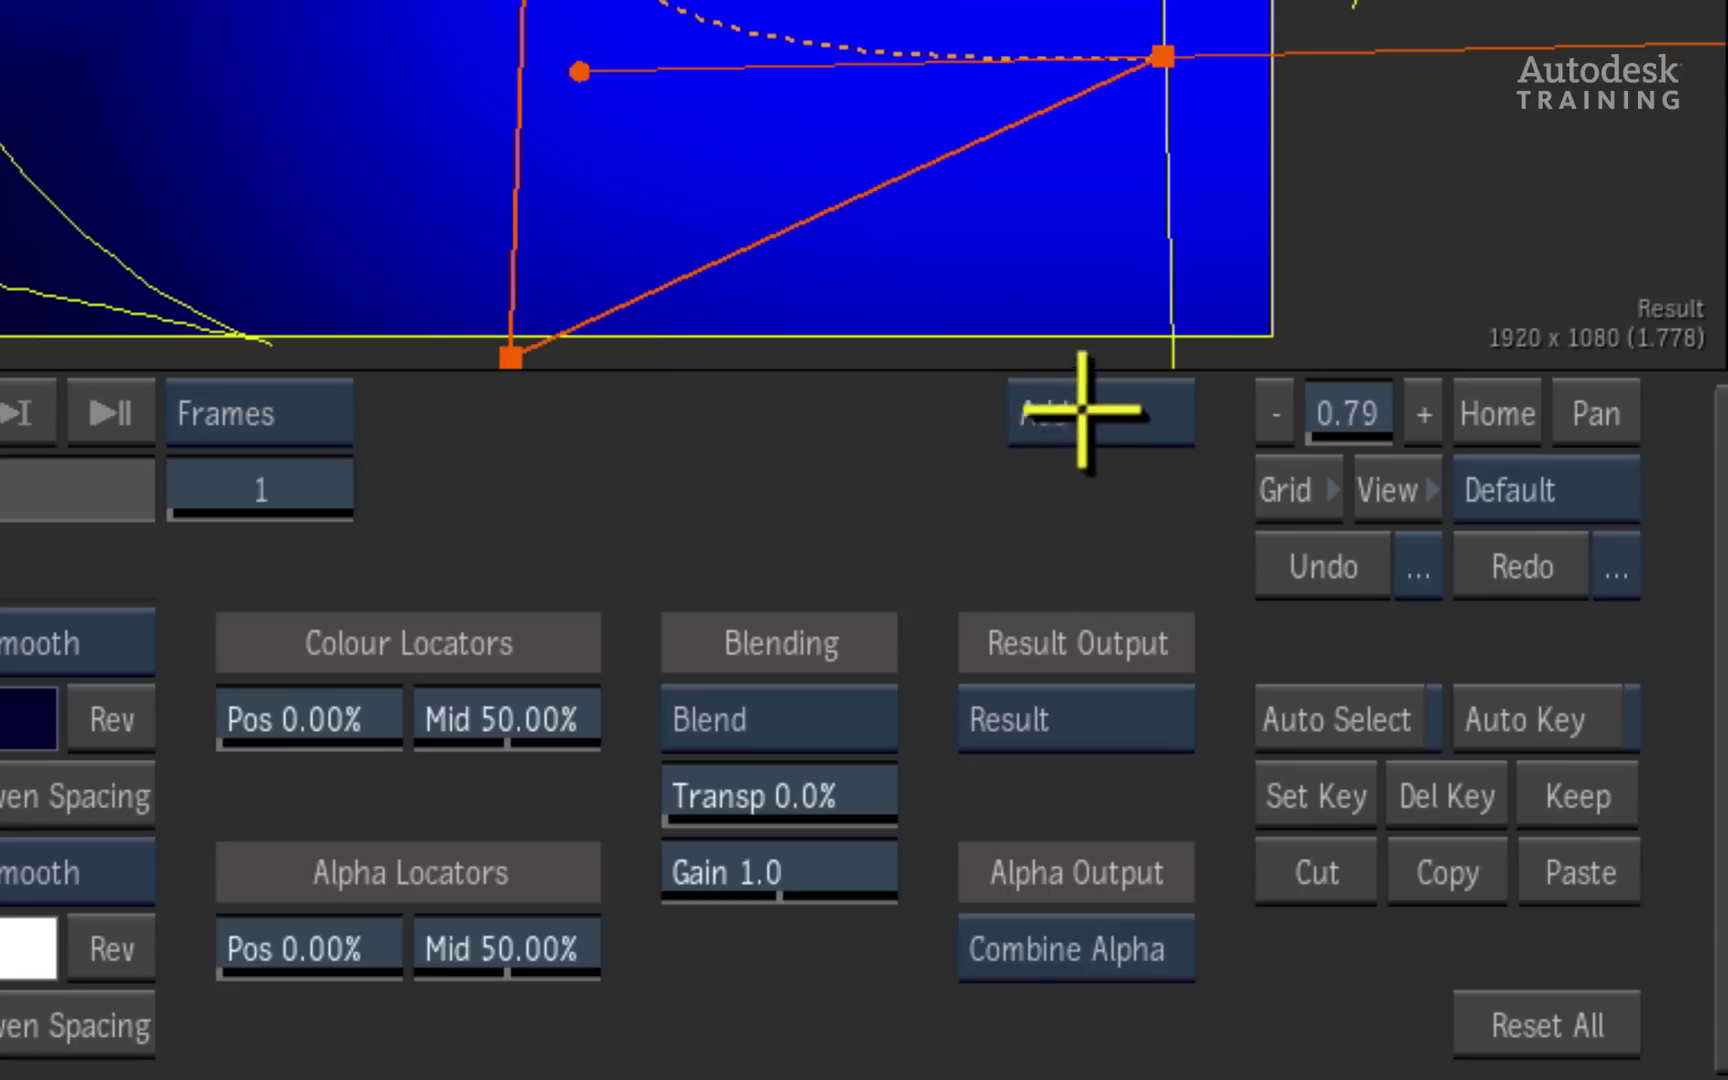
Step: Return to Move mode and adjust the spline tangents and the gradient's upper and lower edges
click(1083, 412)
click(1091, 490)
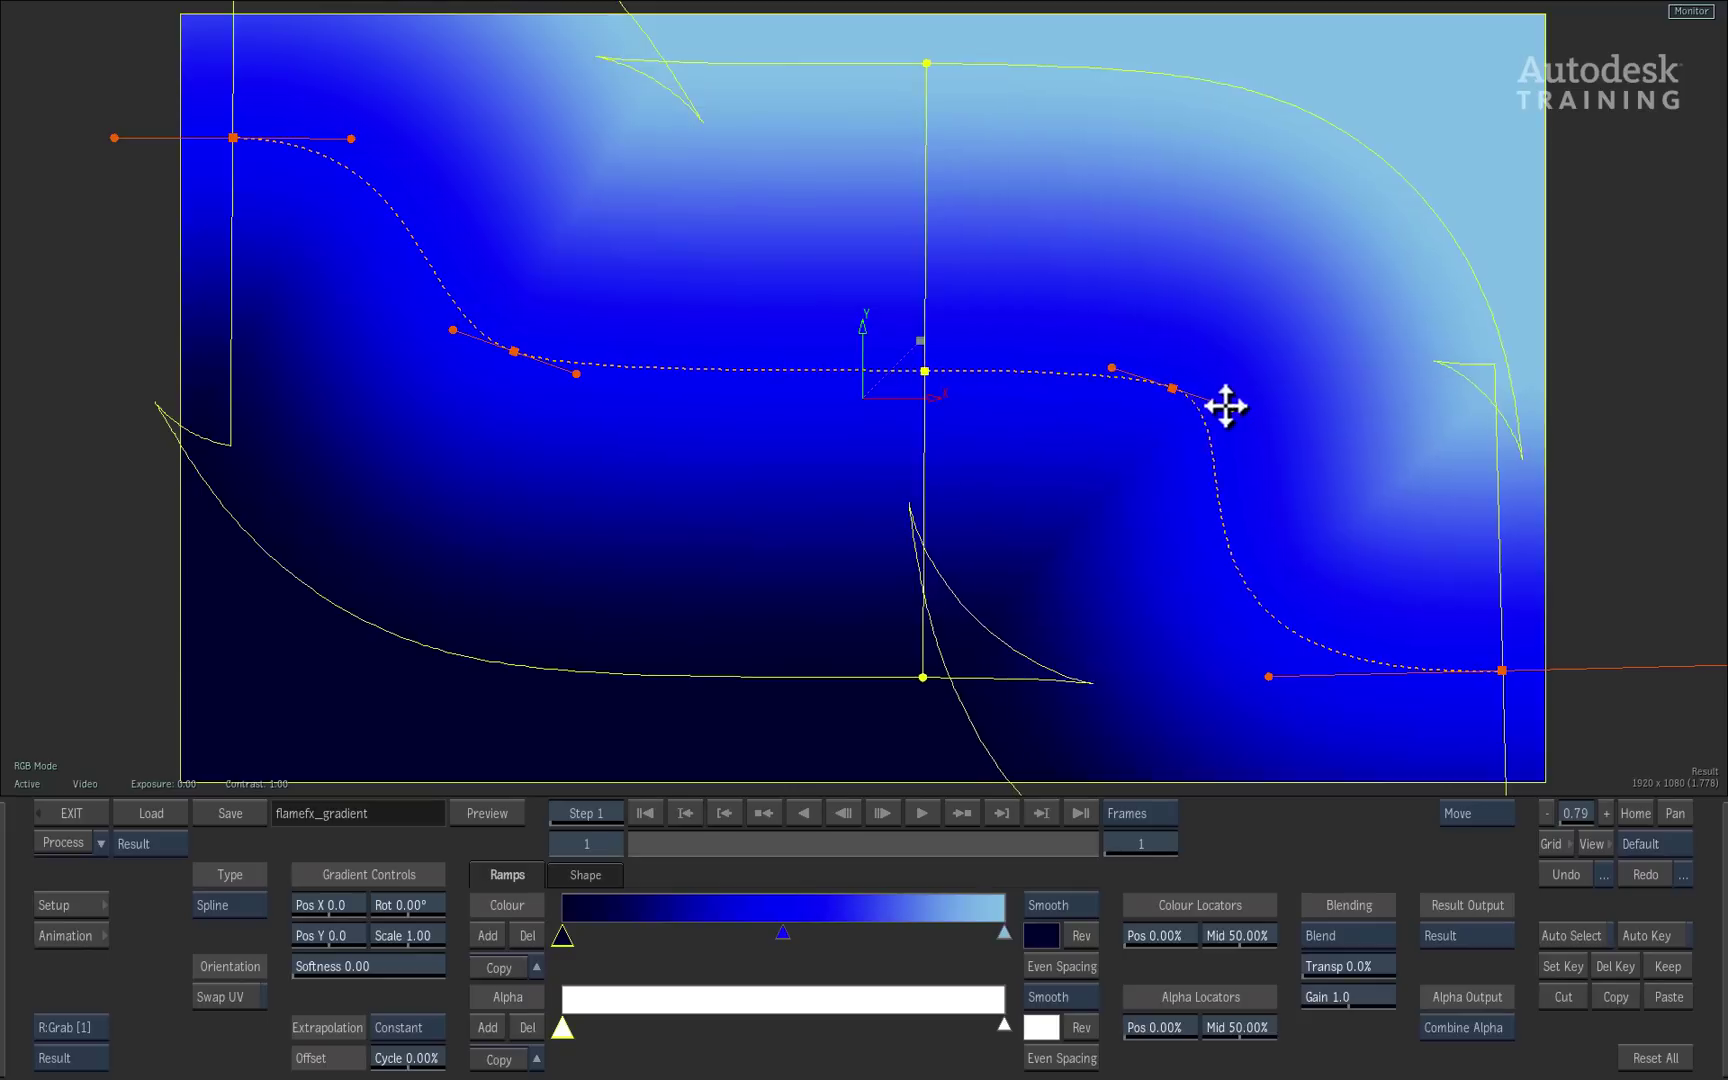
drag(1226, 405, 1218, 405)
mouse_move(577, 381)
mouse_down()
mouse_move(575, 352)
mouse_move(526, 344)
mouse_move(545, 383)
mouse_move(637, 384)
mouse_up()
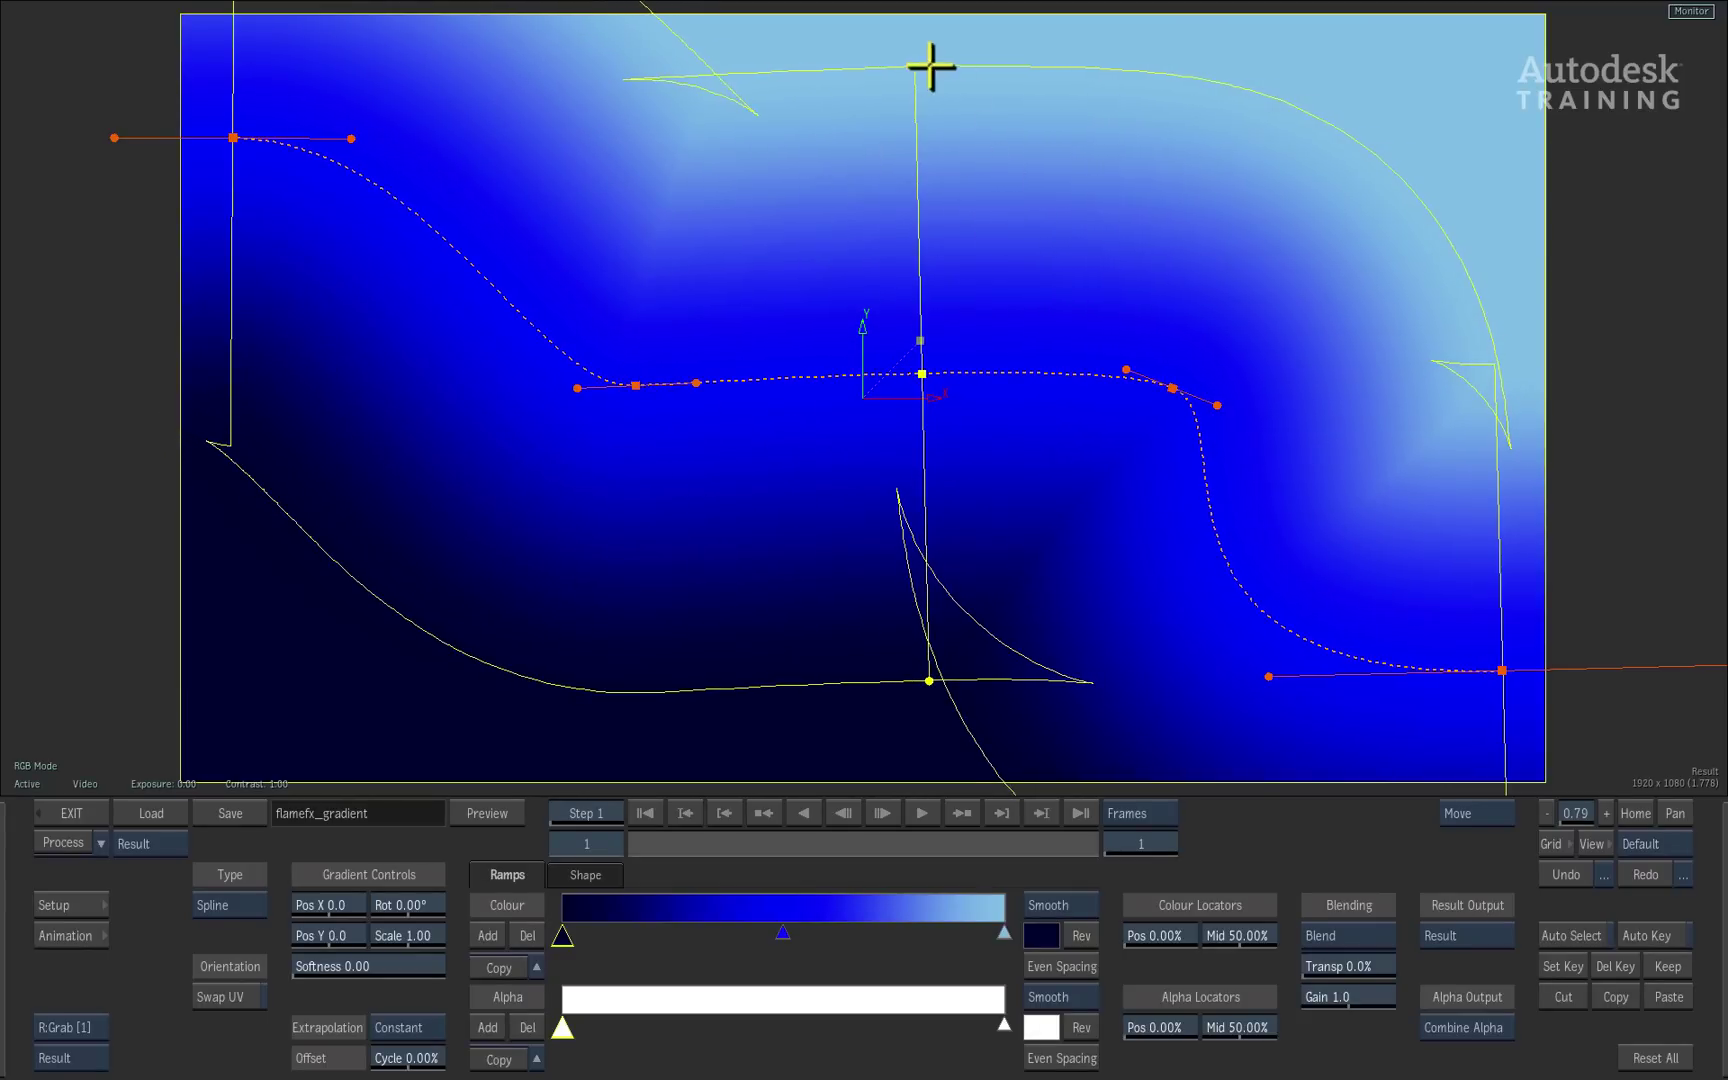
mouse_move(914, 68)
mouse_down()
mouse_move(922, 231)
mouse_move(953, 131)
mouse_move(937, 193)
mouse_up()
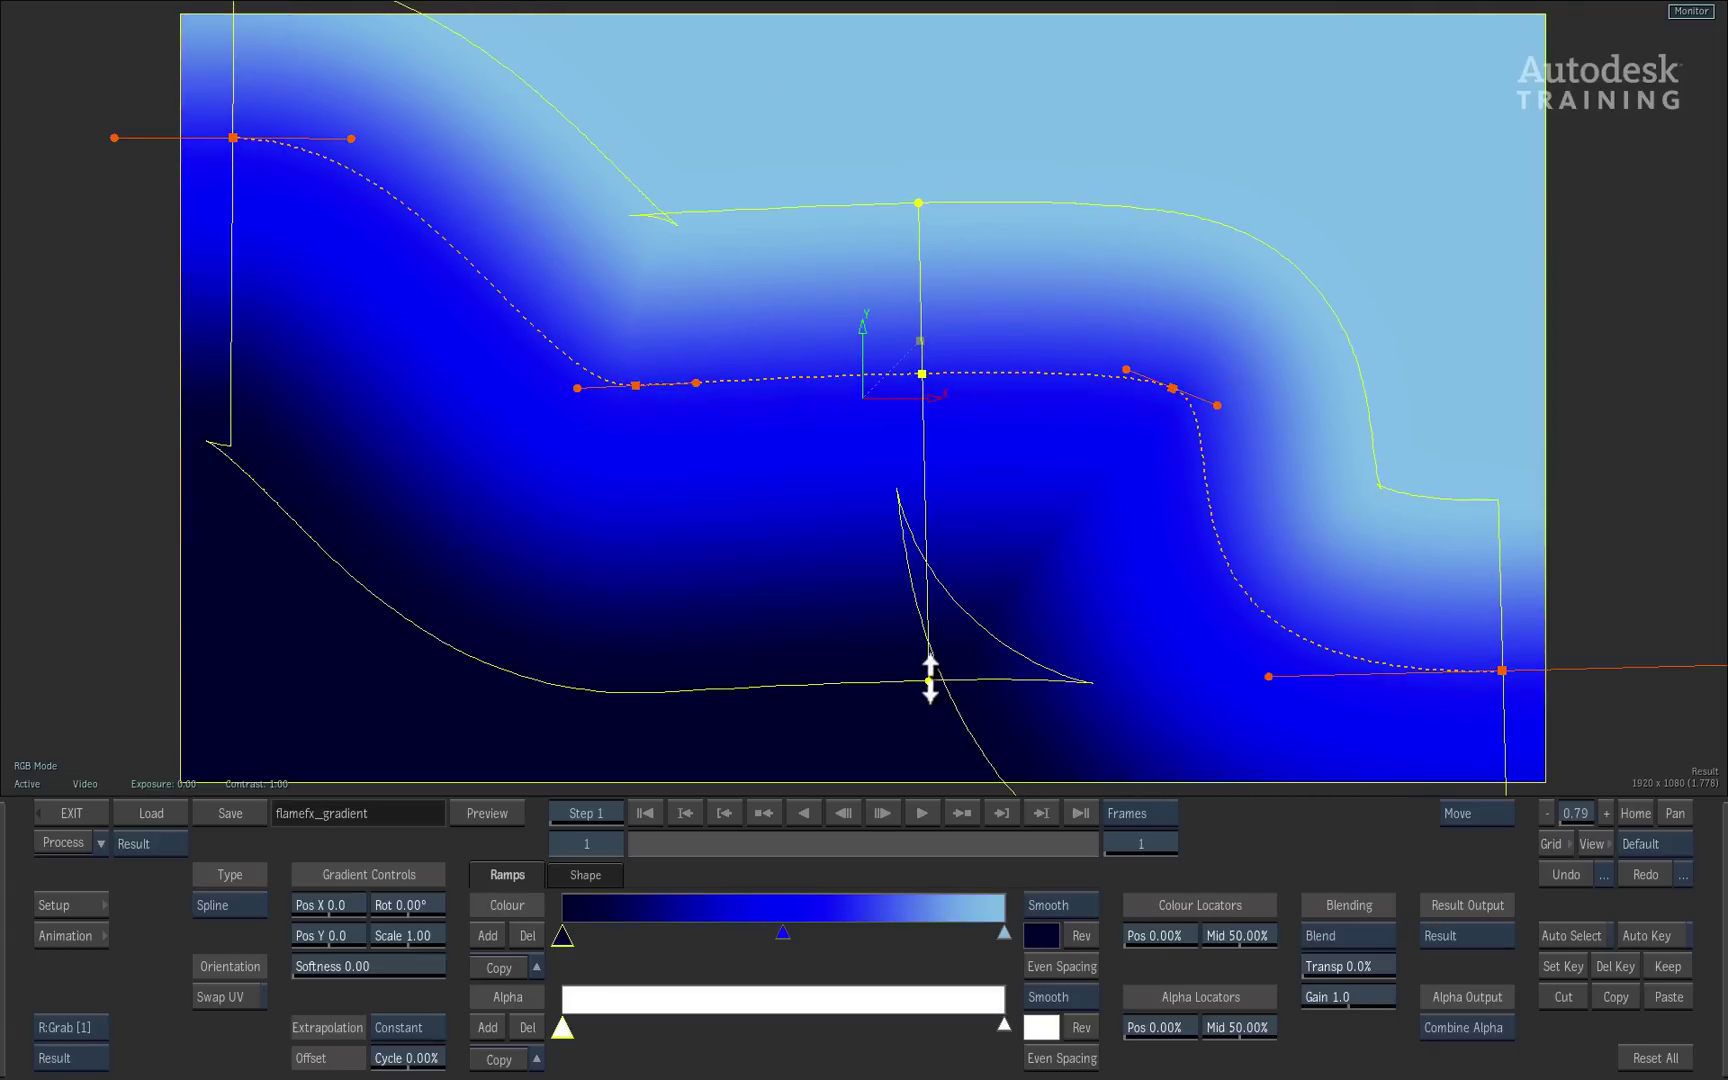
mouse_move(930, 677)
mouse_down()
mouse_move(923, 552)
mouse_move(883, 654)
mouse_move(887, 579)
mouse_move(884, 676)
mouse_up()
mouse_move(923, 200)
mouse_down()
mouse_move(918, 144)
mouse_move(918, 230)
mouse_up()
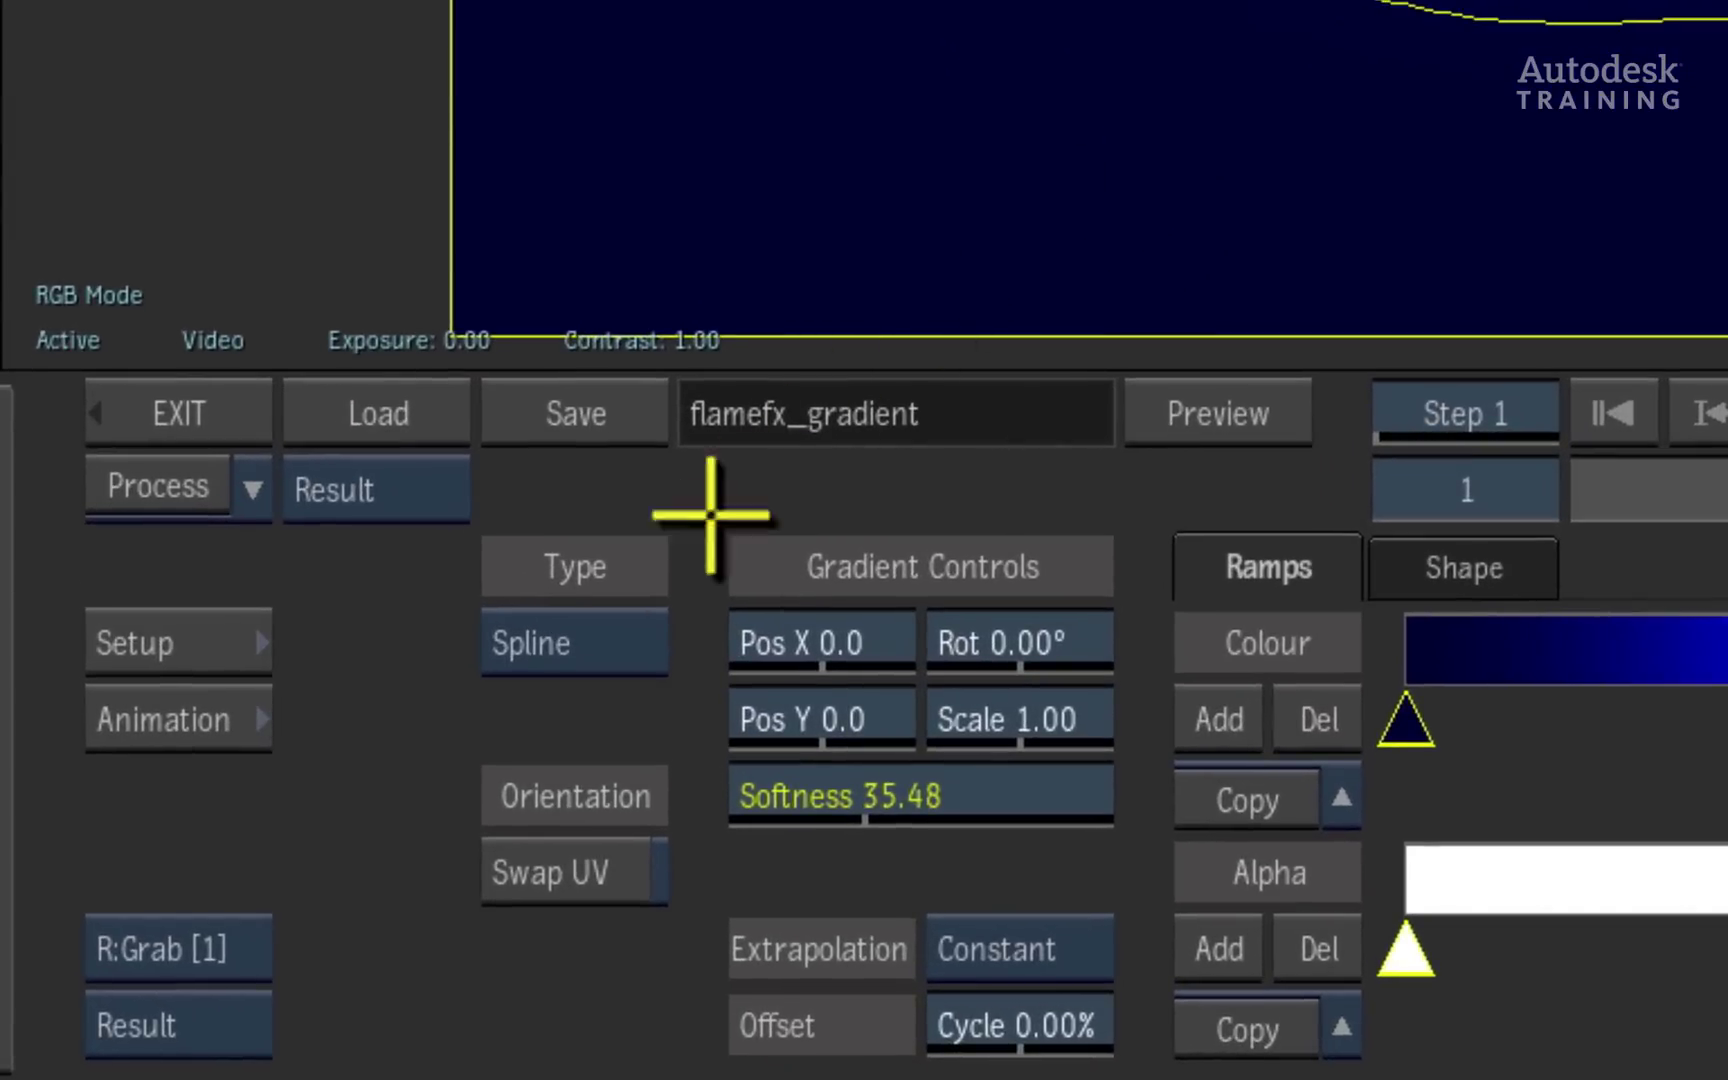
Step: Switch the gradient type to Point, then drag red Point0 around and back near the bottom-left corner
click(595, 659)
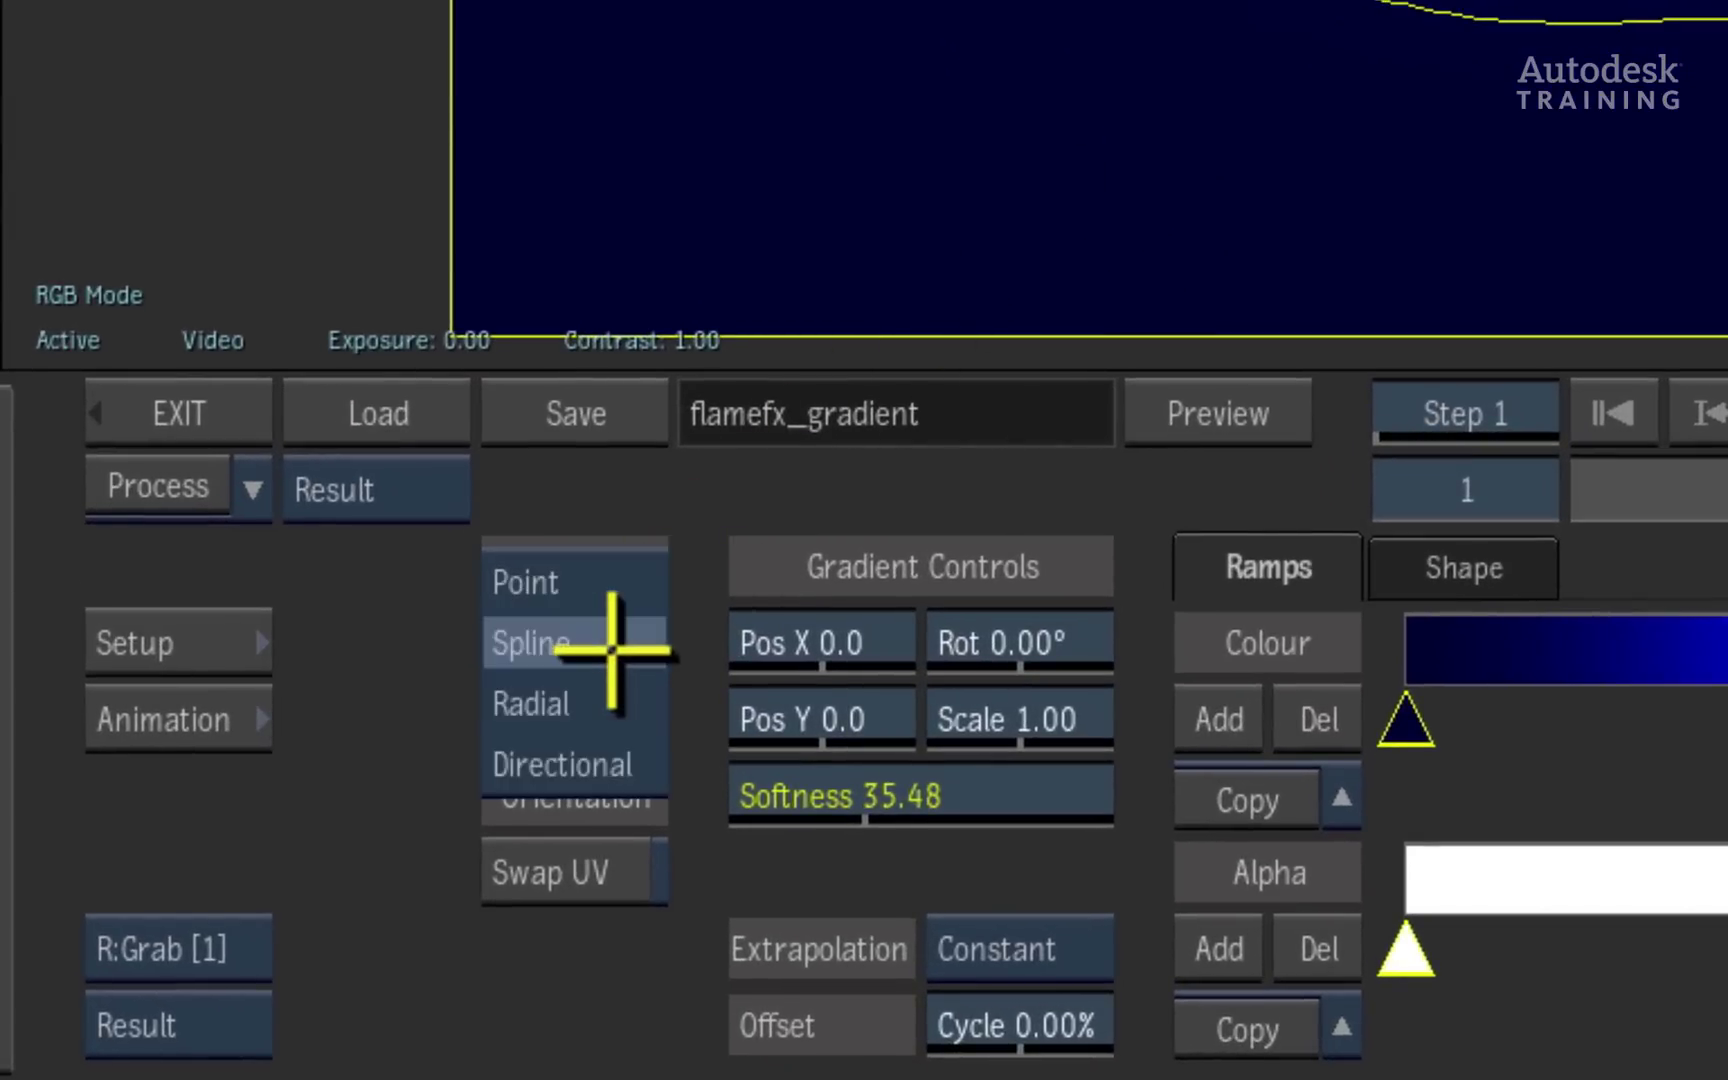
click(616, 574)
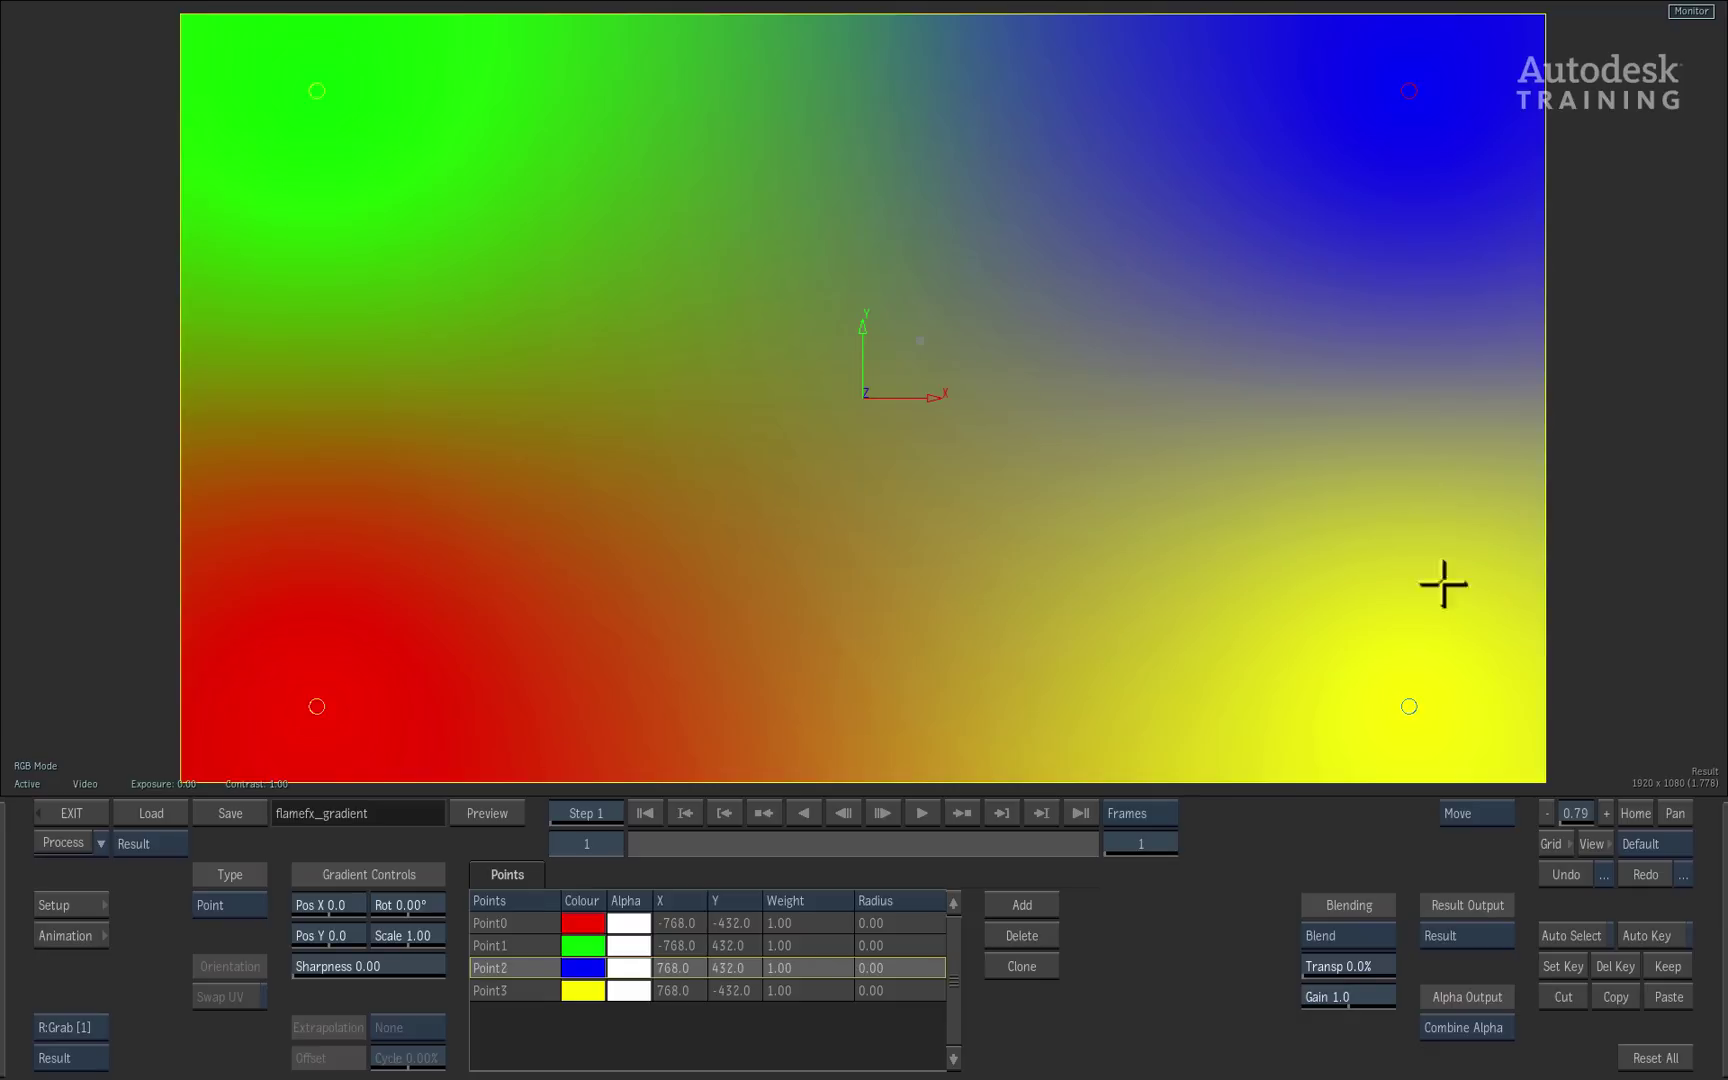
drag(317, 706, 776, 241)
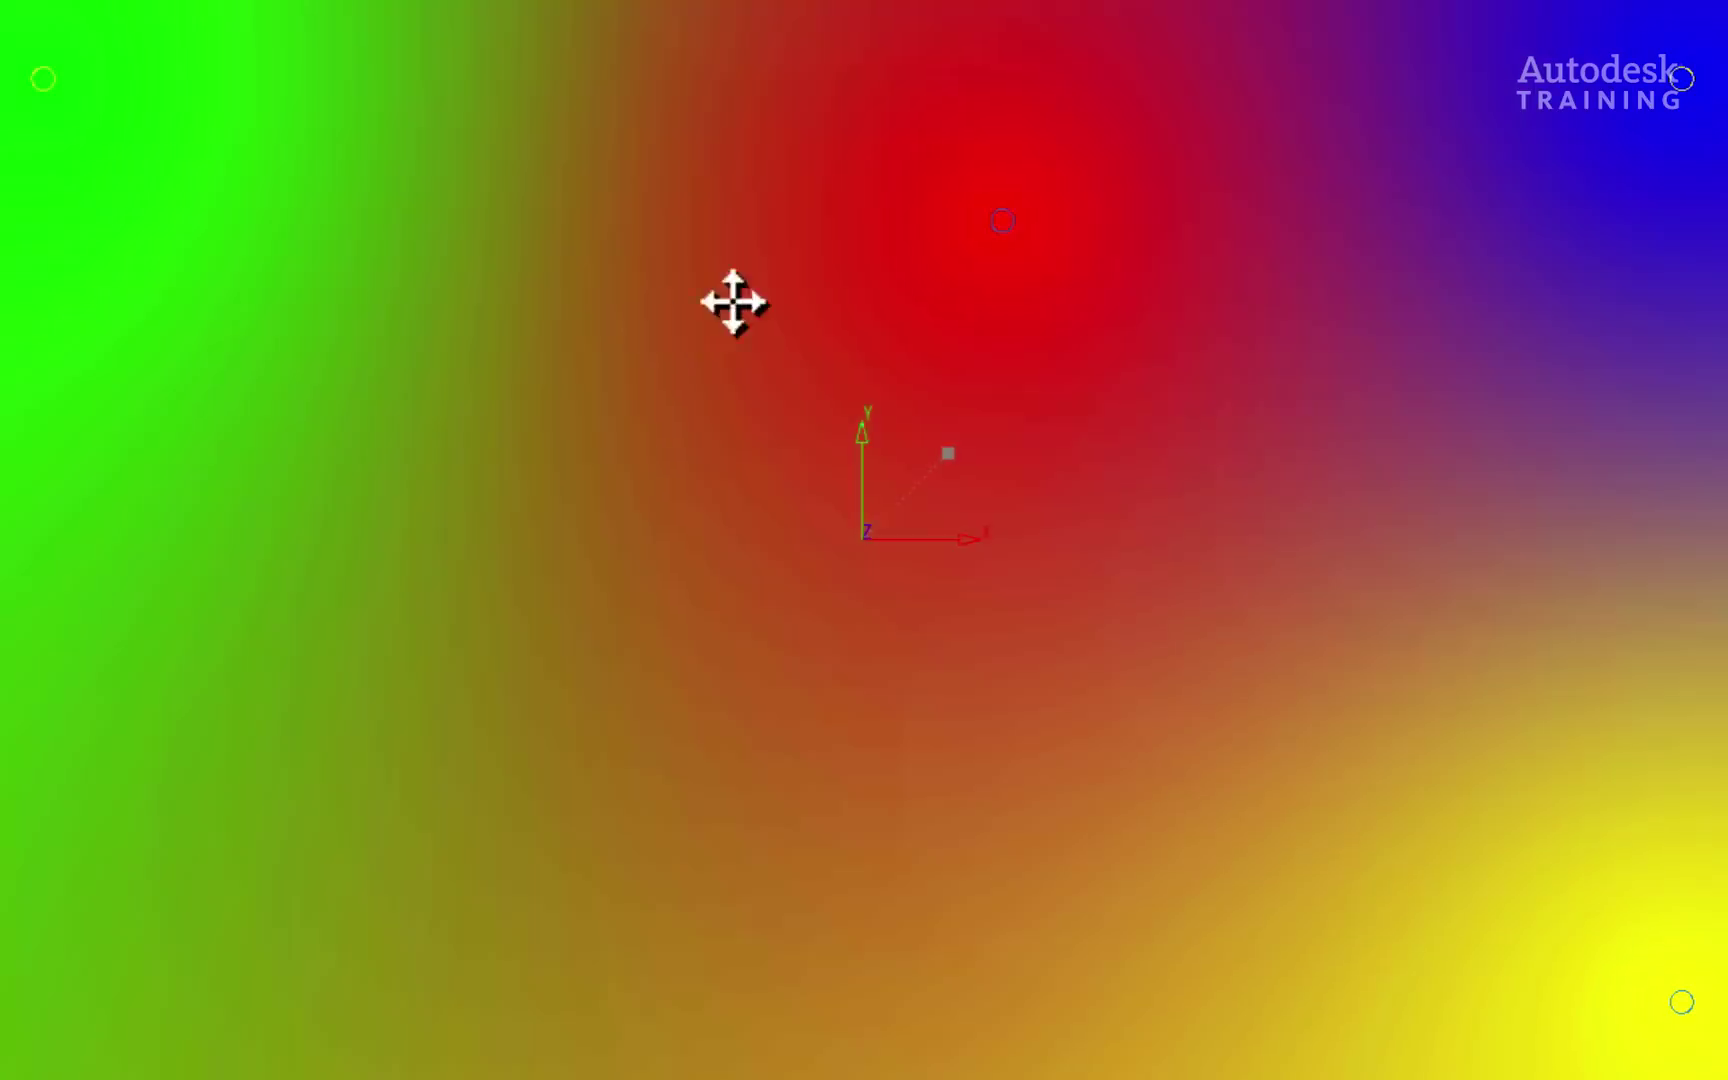
mouse_move(734, 302)
mouse_down()
mouse_move(4, 270)
mouse_move(247, 459)
mouse_move(382, 27)
mouse_move(1420, 921)
mouse_move(1716, 752)
mouse_move(1660, 262)
mouse_move(1624, 309)
mouse_move(1638, 807)
mouse_move(1585, 679)
mouse_move(1624, 904)
mouse_move(928, 853)
mouse_move(124, 590)
mouse_move(255, 31)
mouse_move(1072, 590)
mouse_move(1466, 175)
mouse_move(282, 571)
mouse_move(1269, 290)
mouse_move(536, 555)
mouse_move(939, 647)
mouse_move(683, 502)
mouse_move(366, 644)
mouse_up()
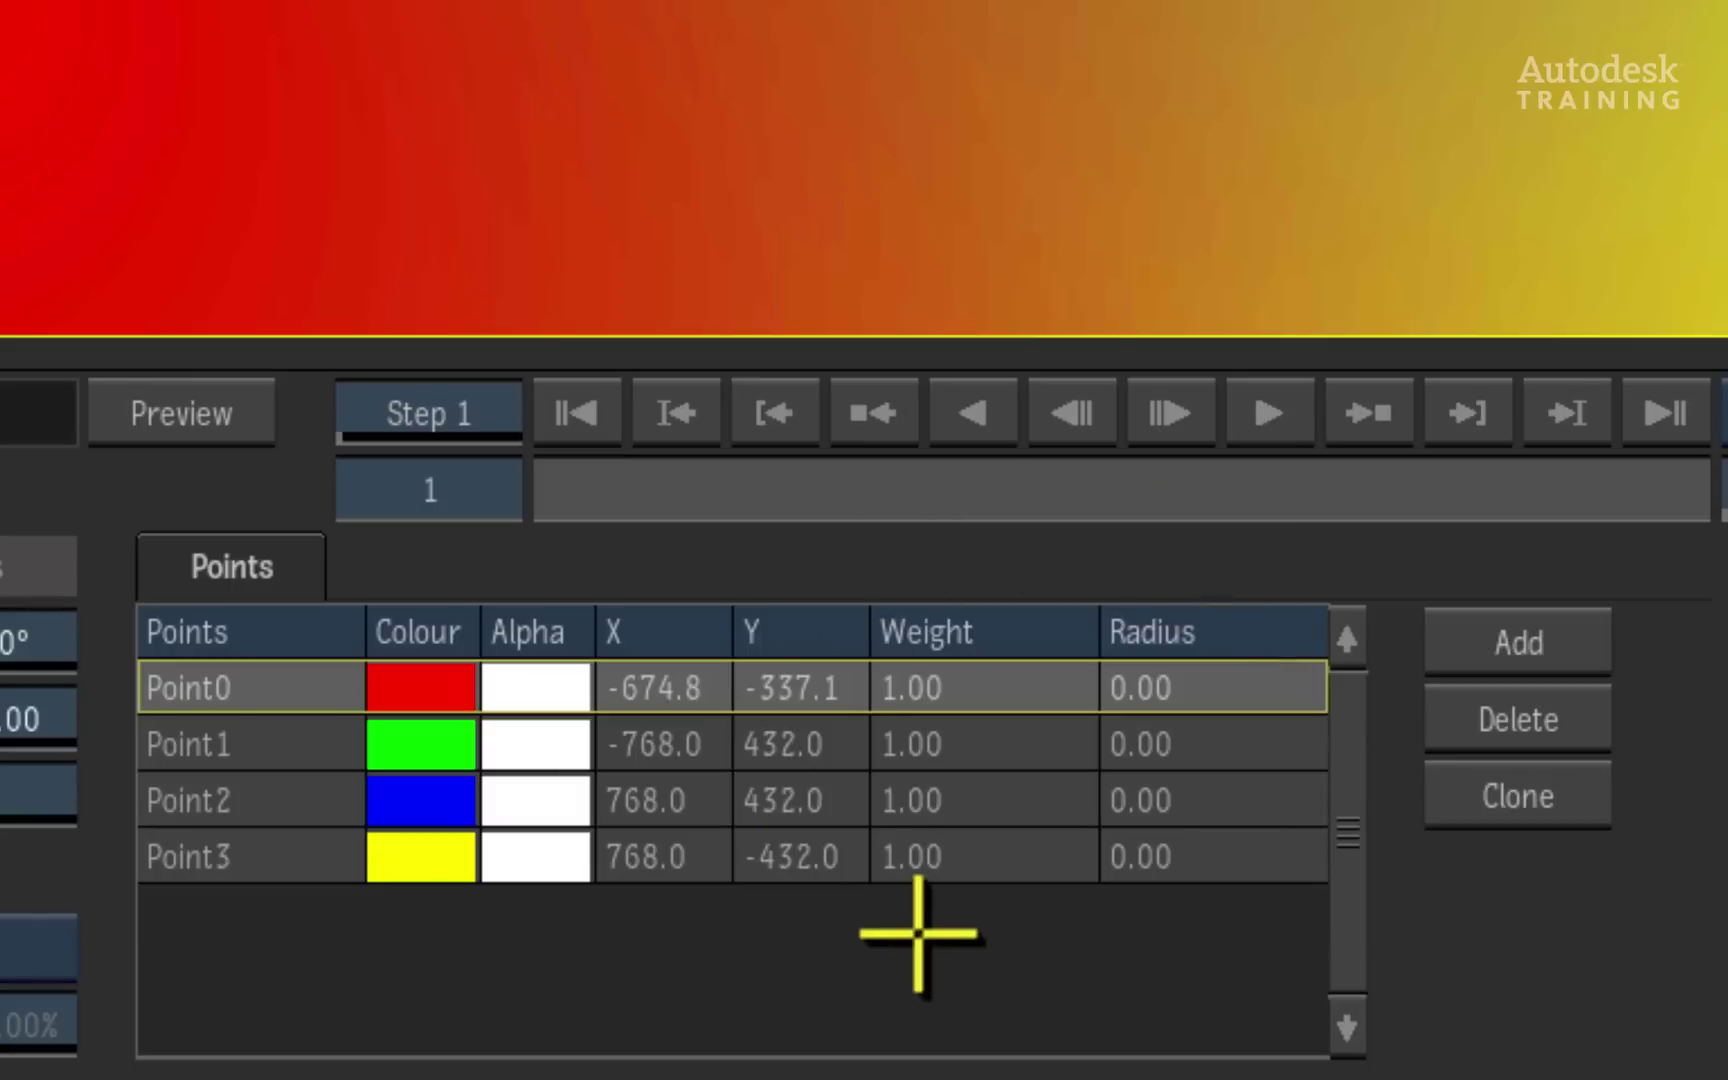
Step: Add a white Point4 with weight -3.00 and place it near the viewer centre
click(1526, 640)
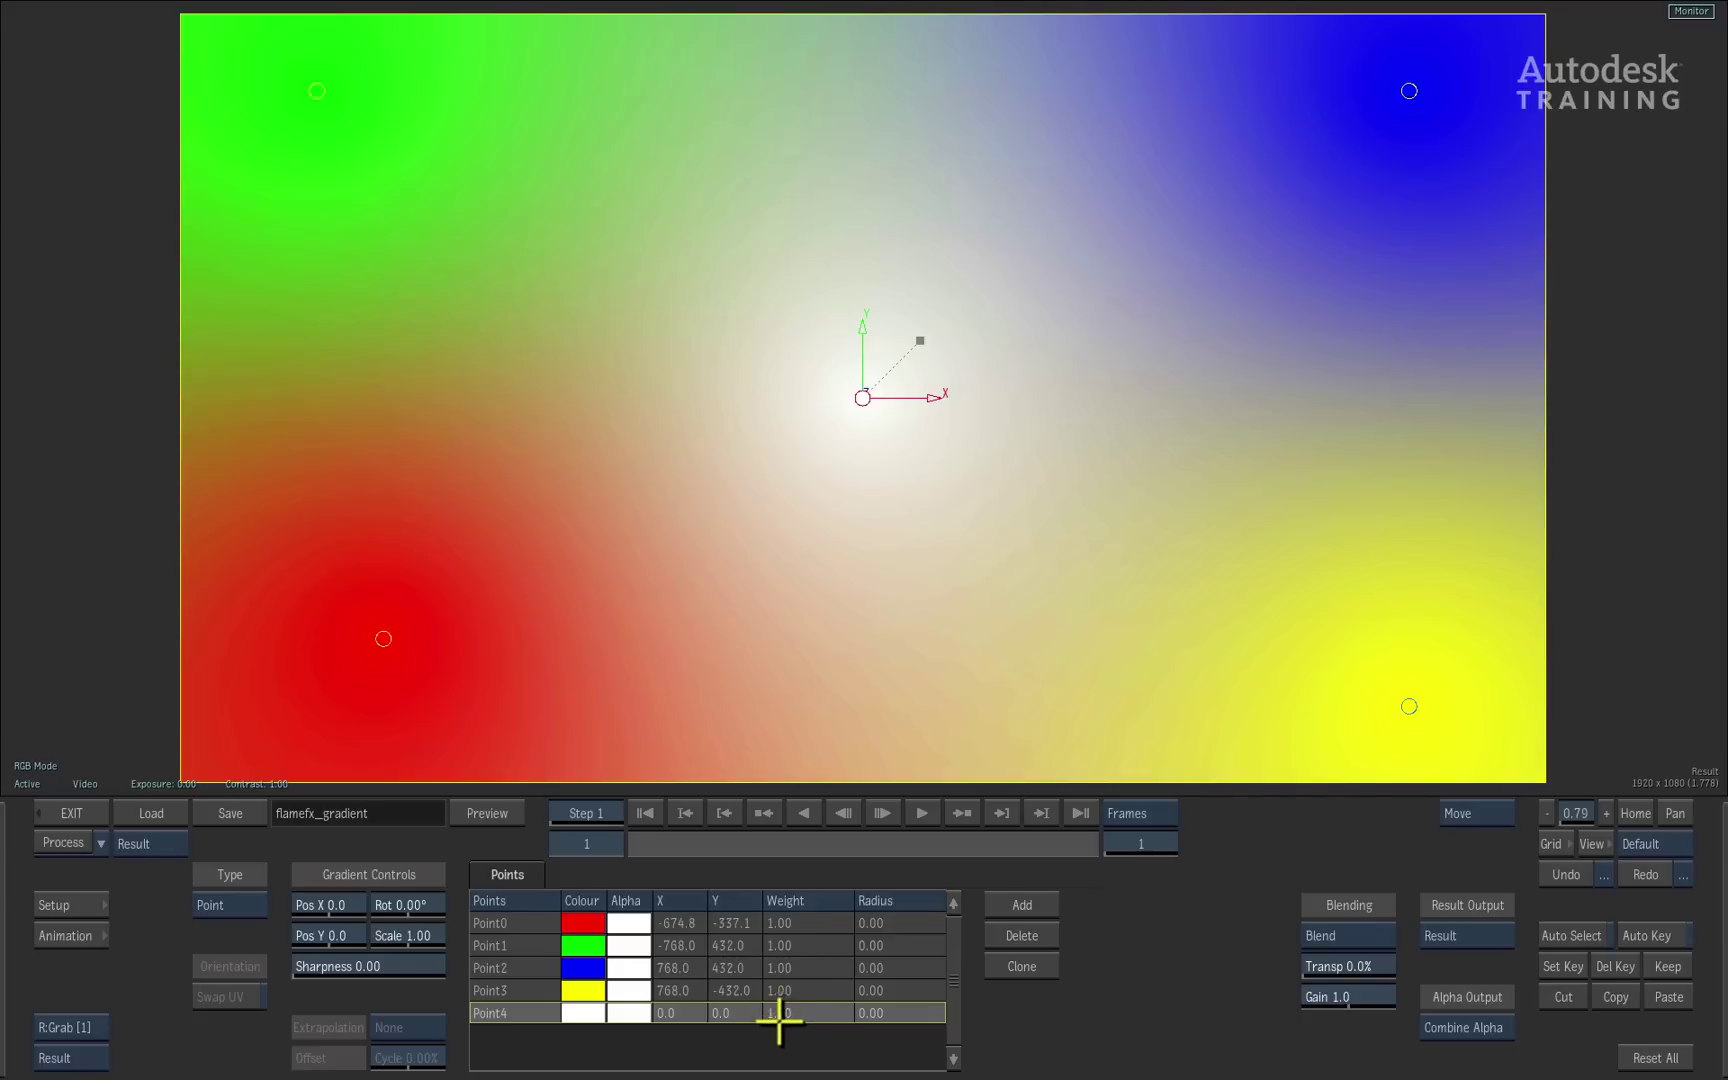
click(781, 1013)
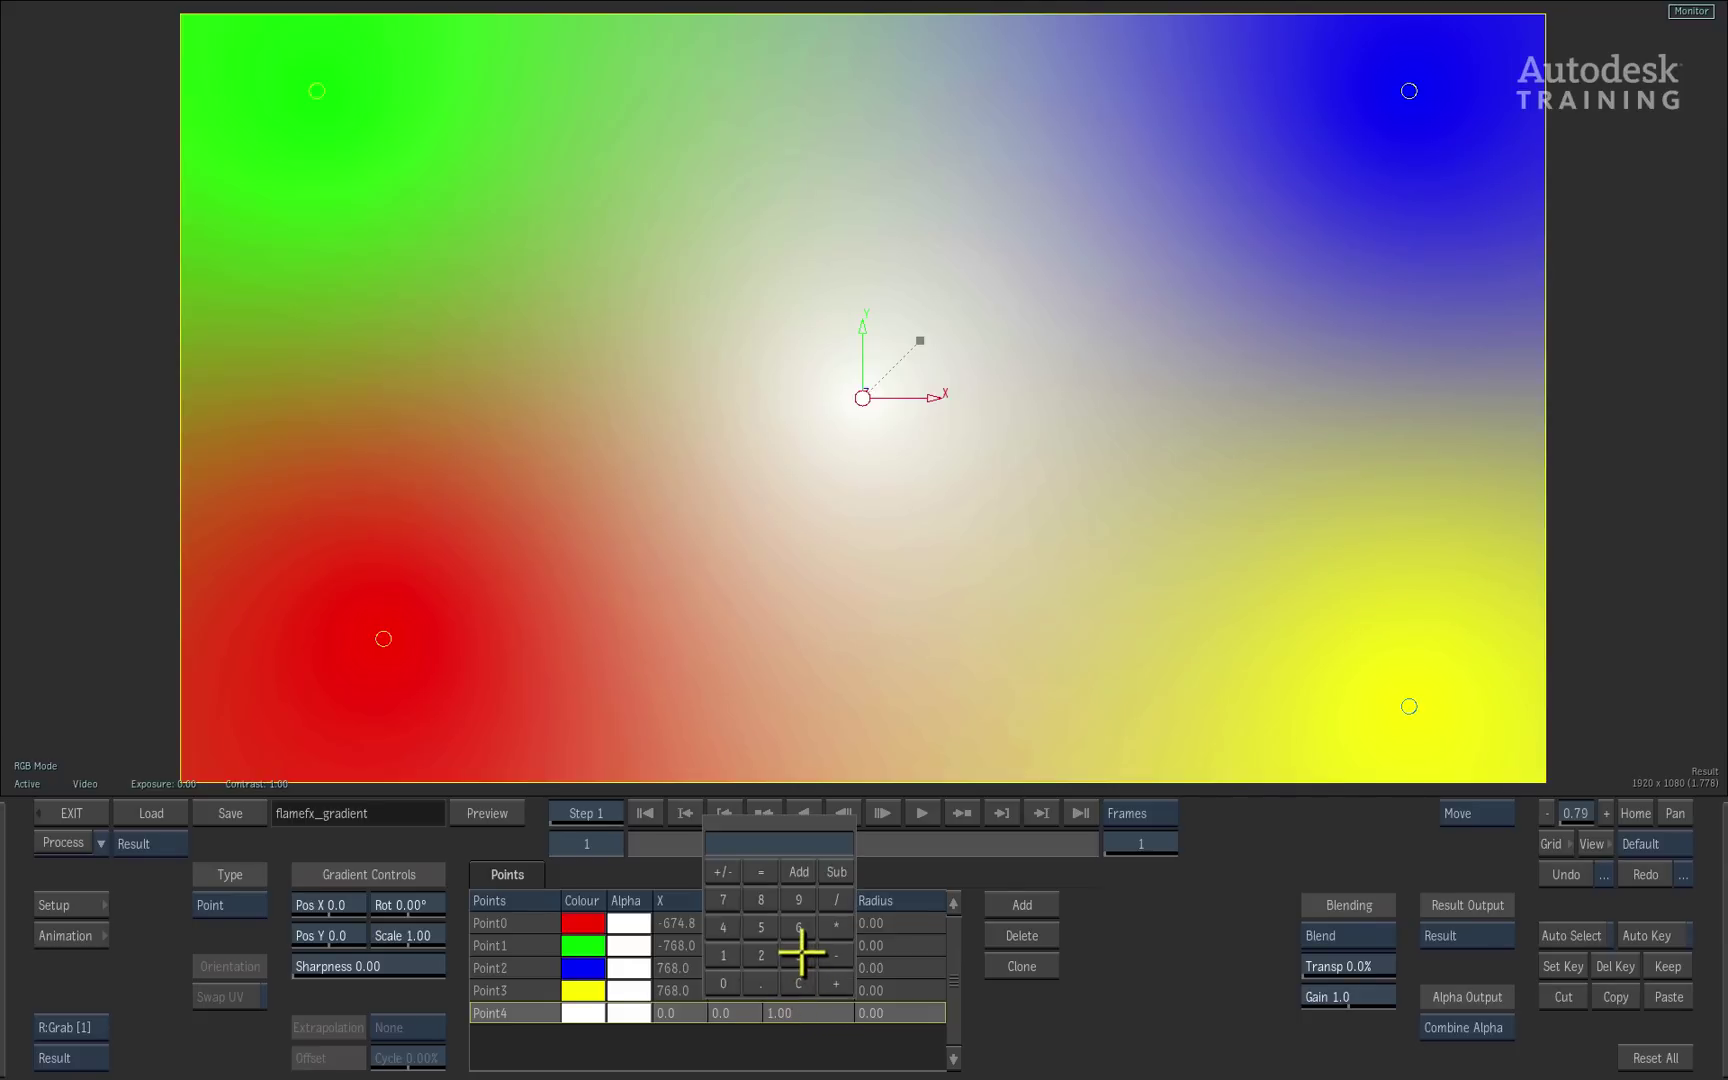
text(-5)
key(Return)
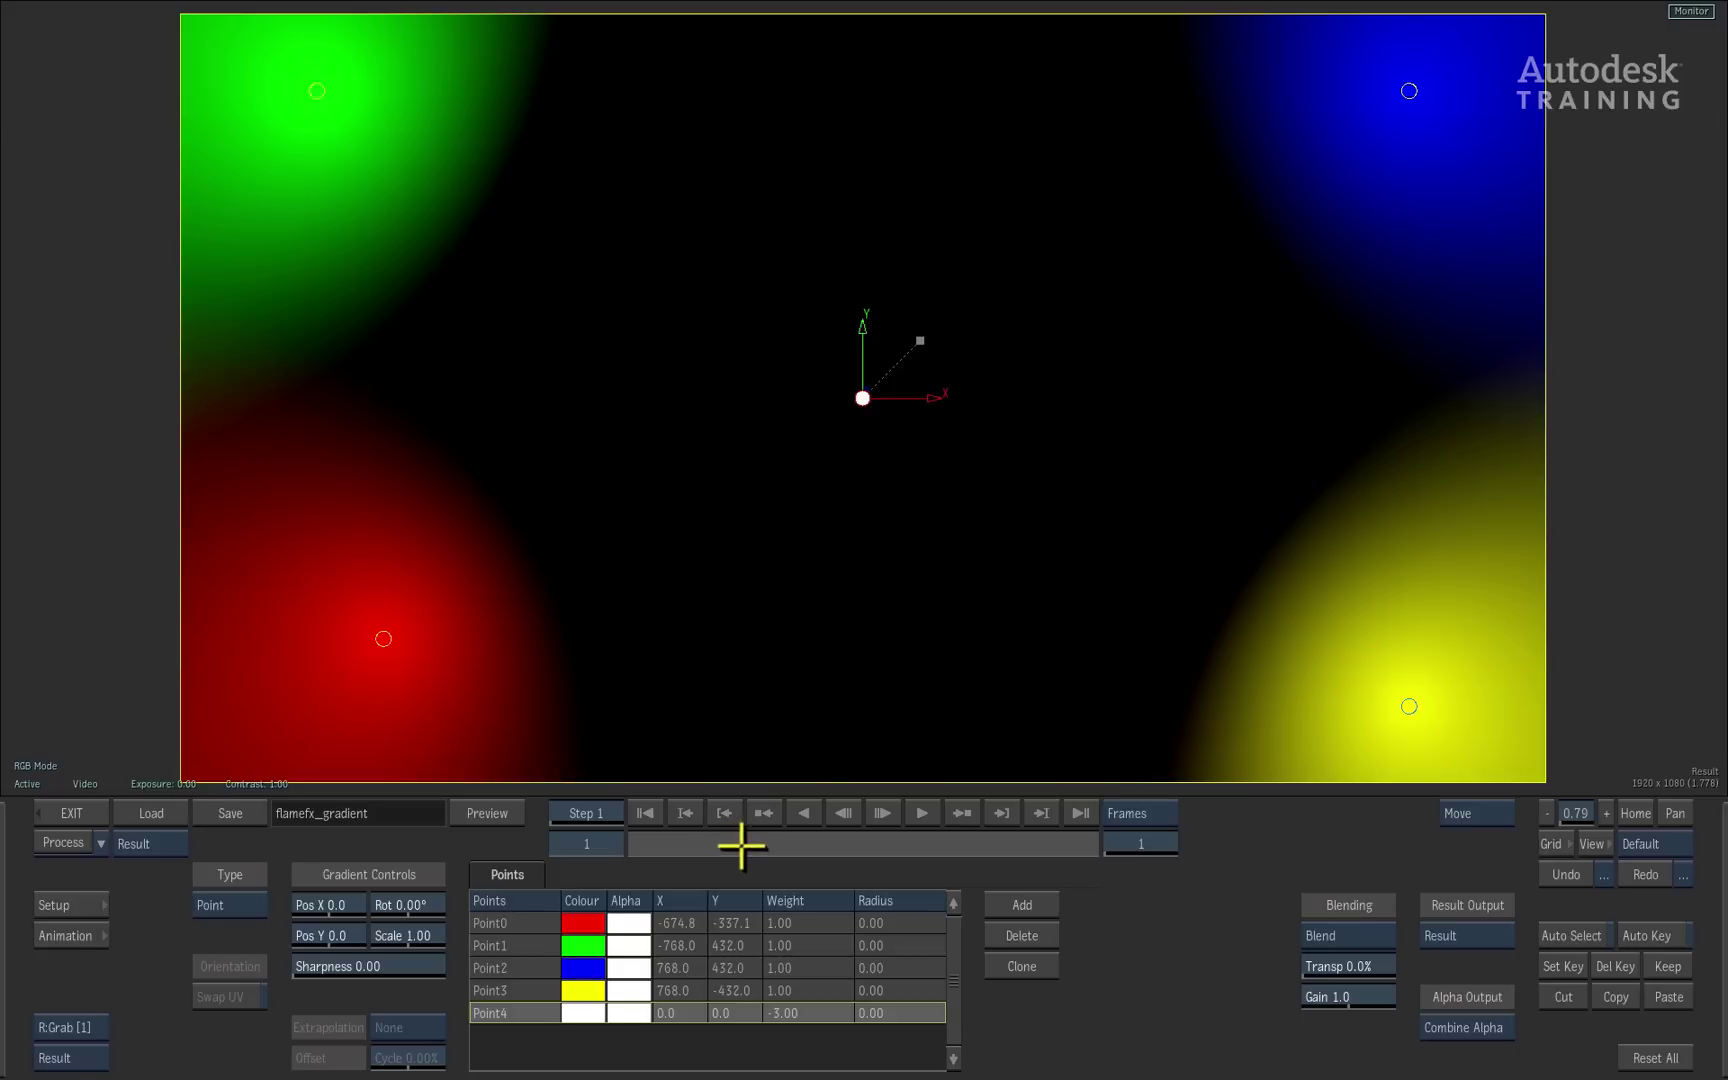
mouse_move(861, 394)
mouse_down()
mouse_move(648, 505)
mouse_move(467, 266)
mouse_move(999, 166)
mouse_move(1237, 291)
mouse_move(1288, 498)
mouse_move(1057, 598)
mouse_move(656, 486)
mouse_move(430, 376)
mouse_move(1068, 428)
mouse_move(1018, 166)
mouse_move(424, 312)
mouse_move(1156, 454)
mouse_move(950, 252)
mouse_move(339, 332)
mouse_move(1454, 543)
mouse_move(1315, 814)
mouse_move(1489, 717)
mouse_move(1450, 387)
mouse_move(956, 176)
mouse_move(471, 397)
mouse_move(877, 587)
mouse_move(1000, 282)
mouse_move(674, 438)
mouse_move(926, 525)
mouse_move(830, 347)
mouse_move(810, 370)
mouse_move(830, 369)
mouse_up()
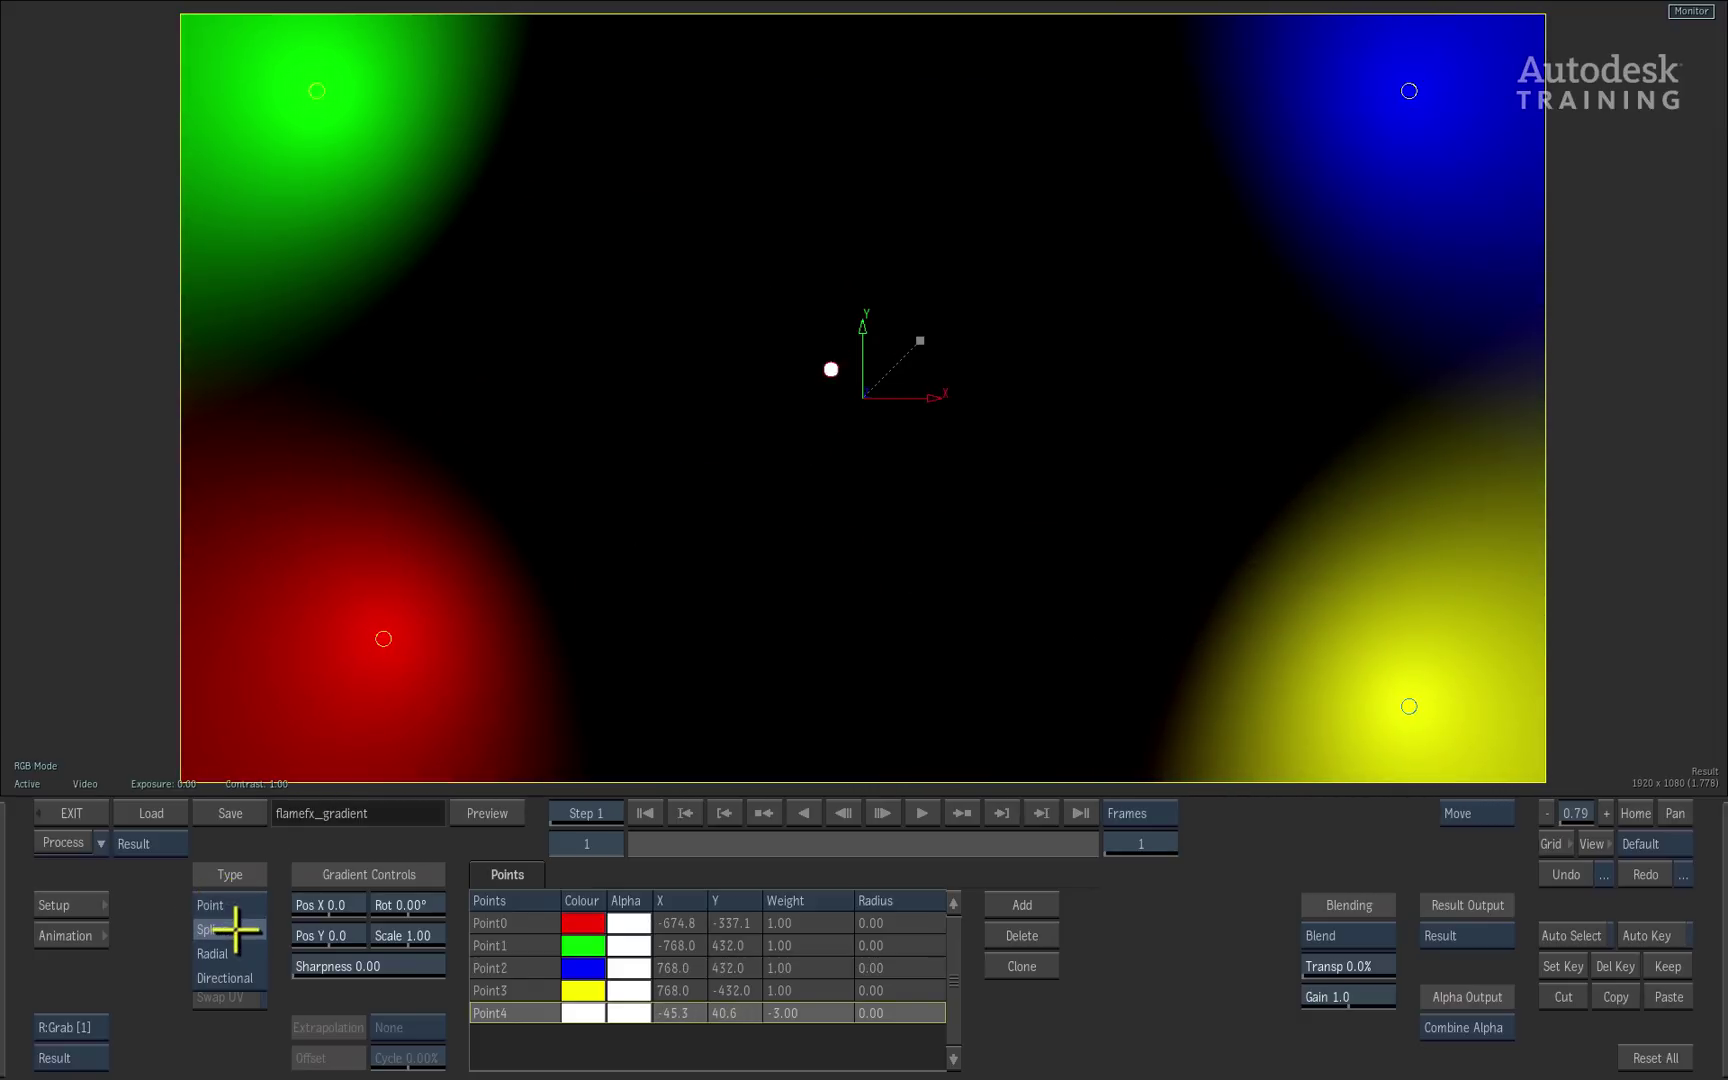
Step: Cycle through Spline and Radial to Directional, then rotate the gradient to about -357 degrees
click(236, 931)
click(251, 929)
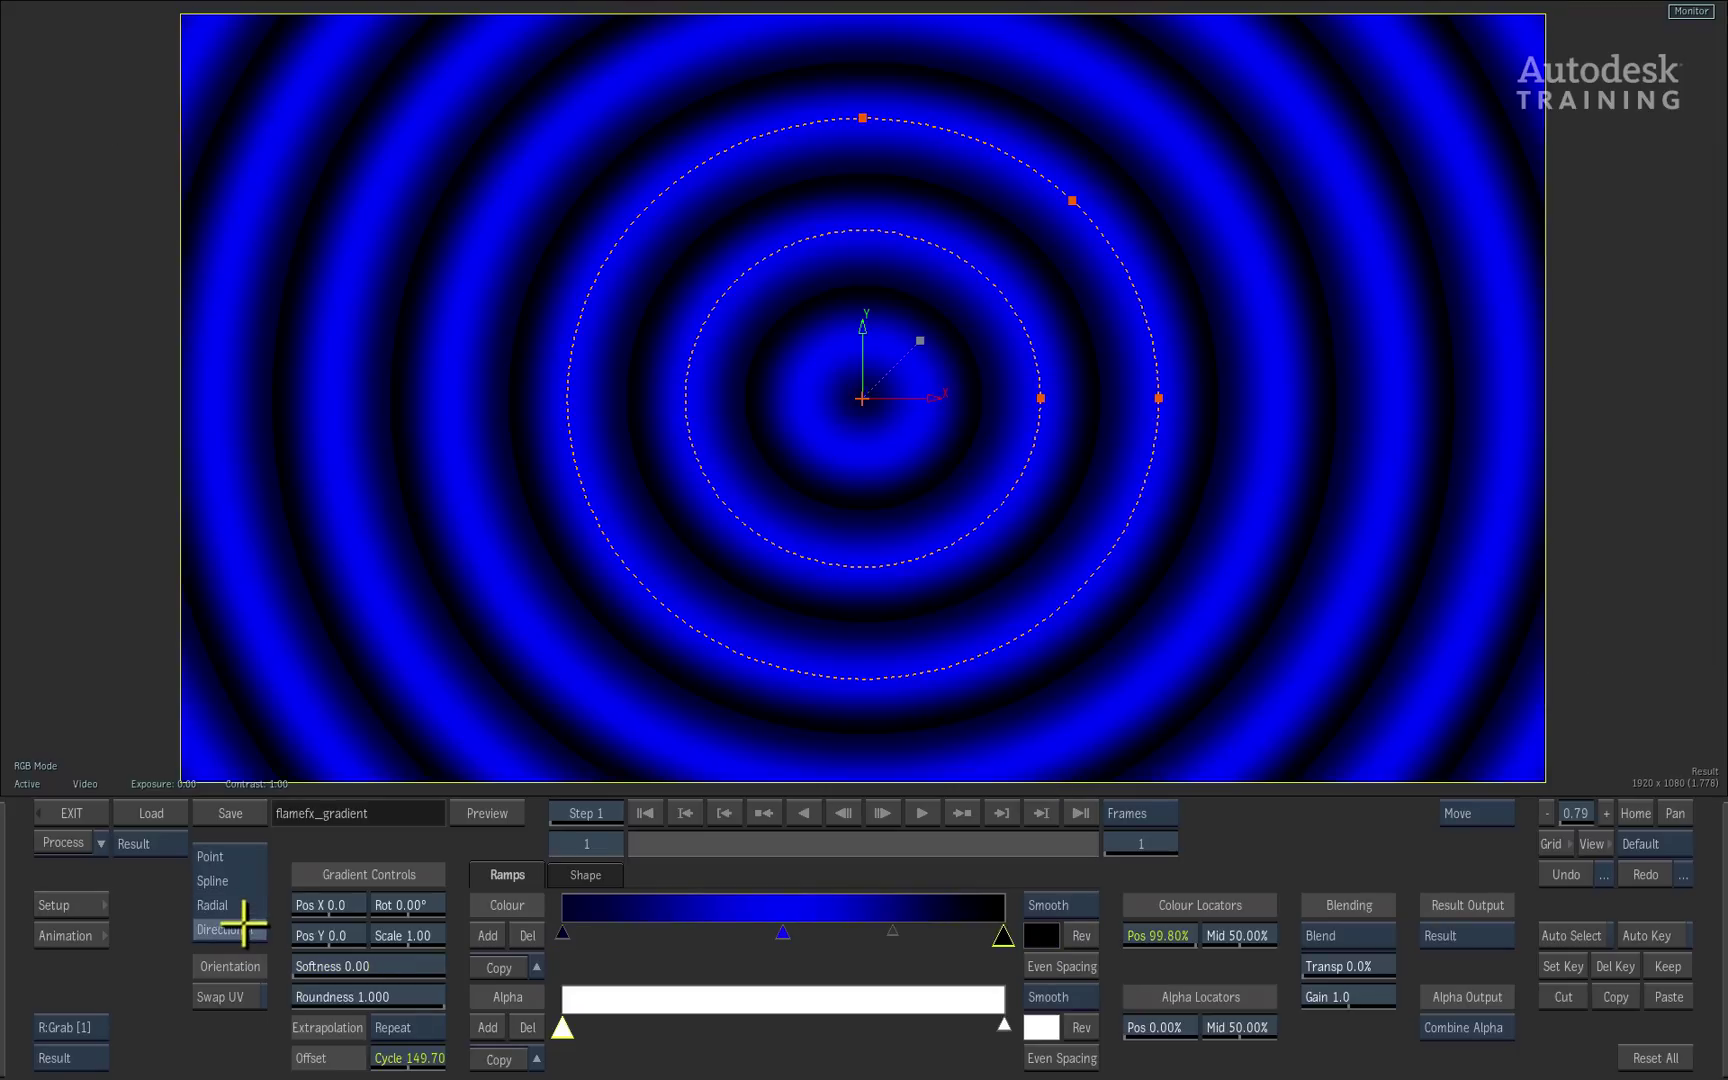
click(243, 929)
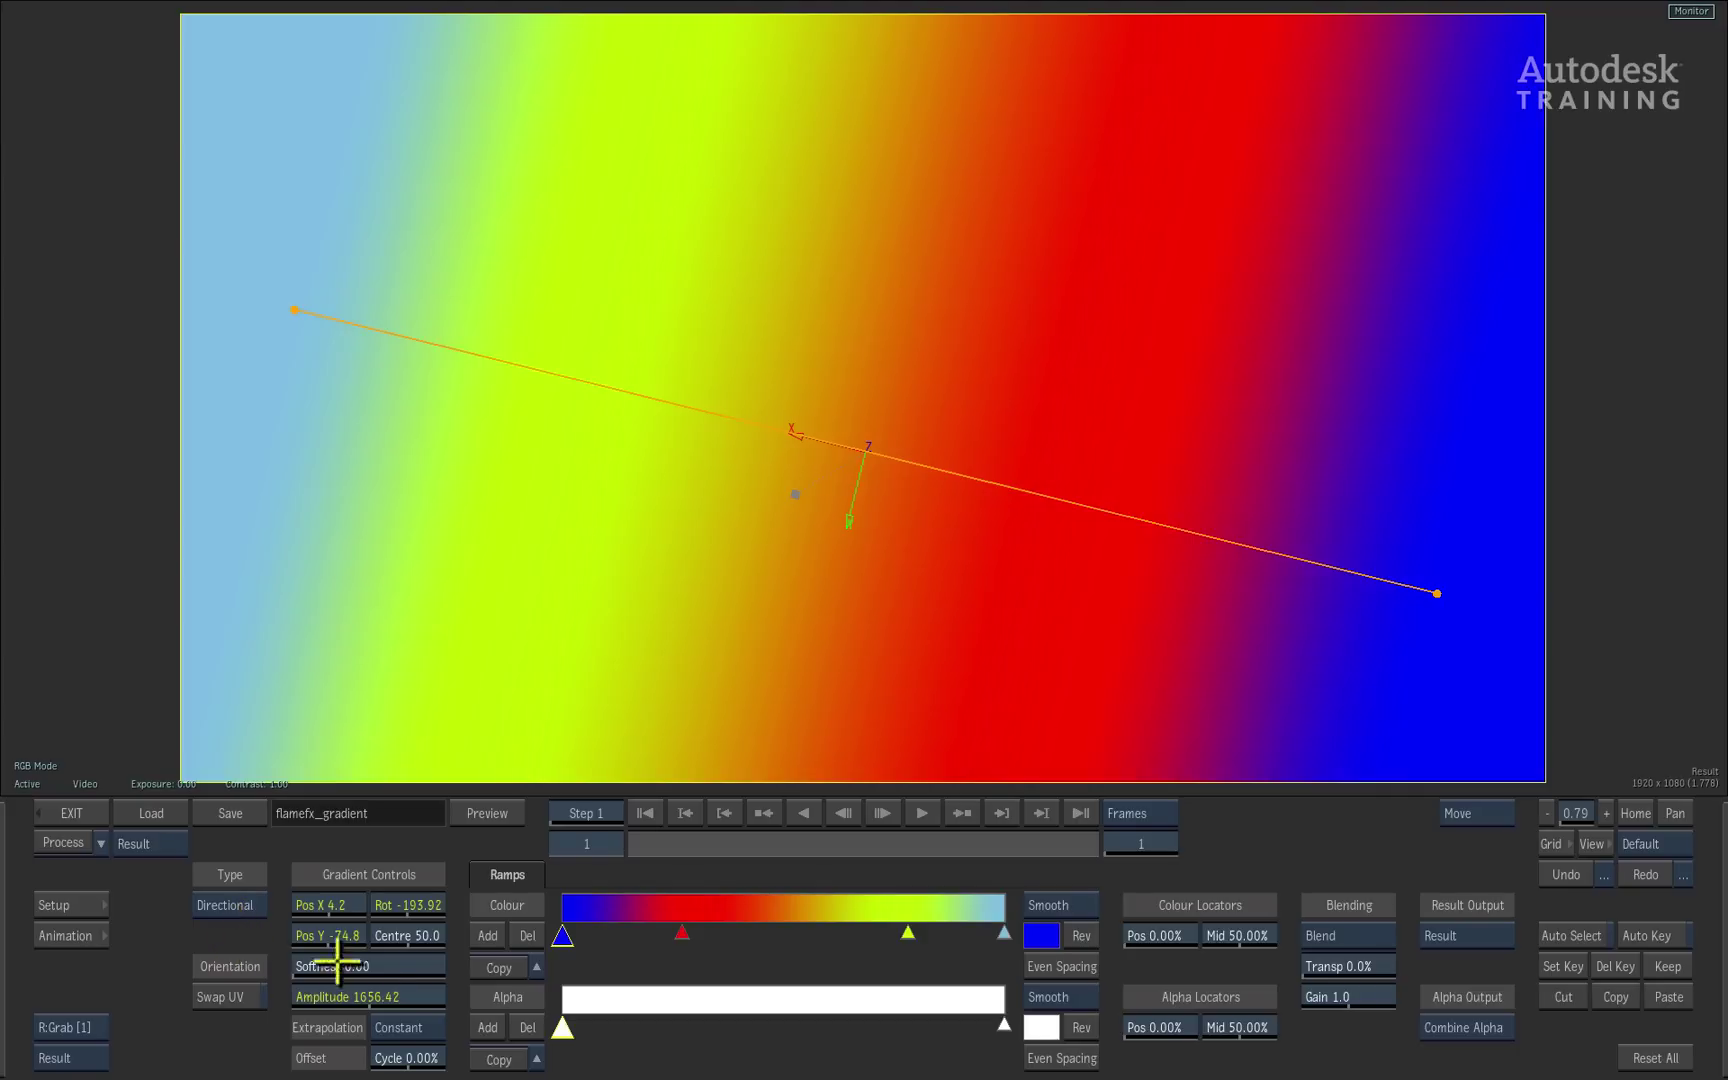
mouse_move(791, 495)
mouse_down()
mouse_move(829, 224)
mouse_move(945, 451)
mouse_move(752, 401)
mouse_move(880, 336)
mouse_move(926, 413)
mouse_move(934, 387)
mouse_up()
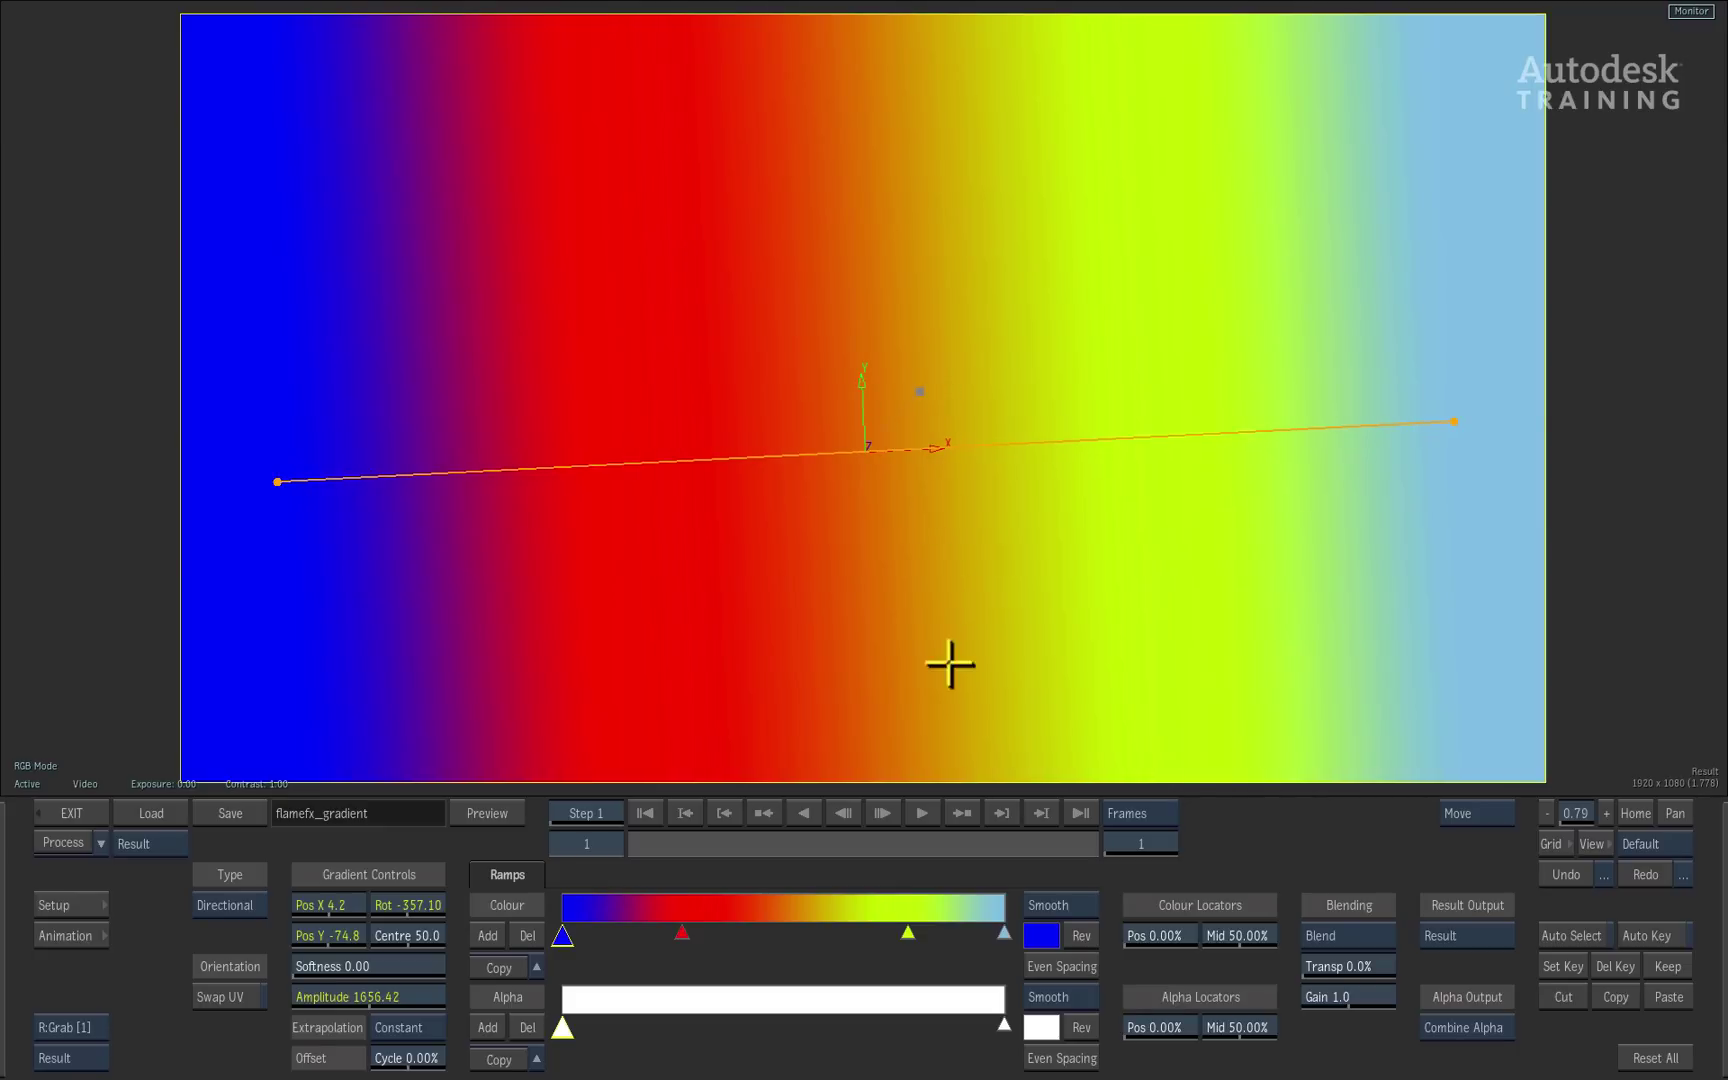